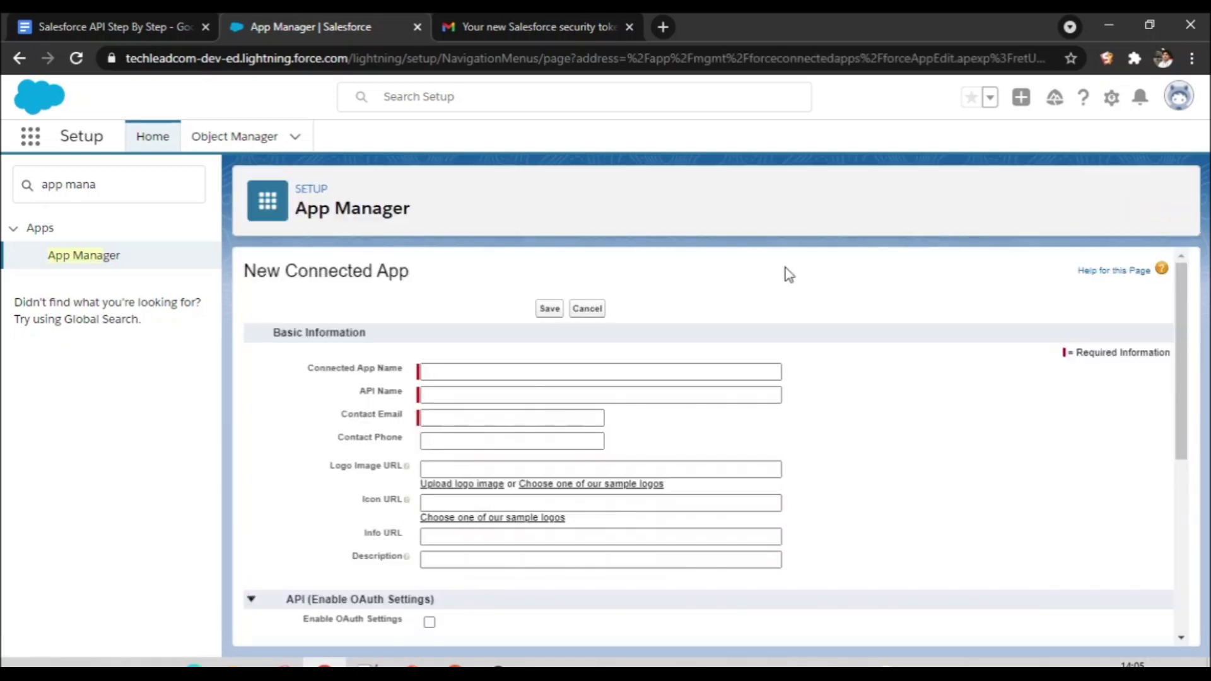
Step: Enter IntegrationApp as the connected app name, letting API Name auto-fill, and pick the suggested contact e-mail
click(494, 372)
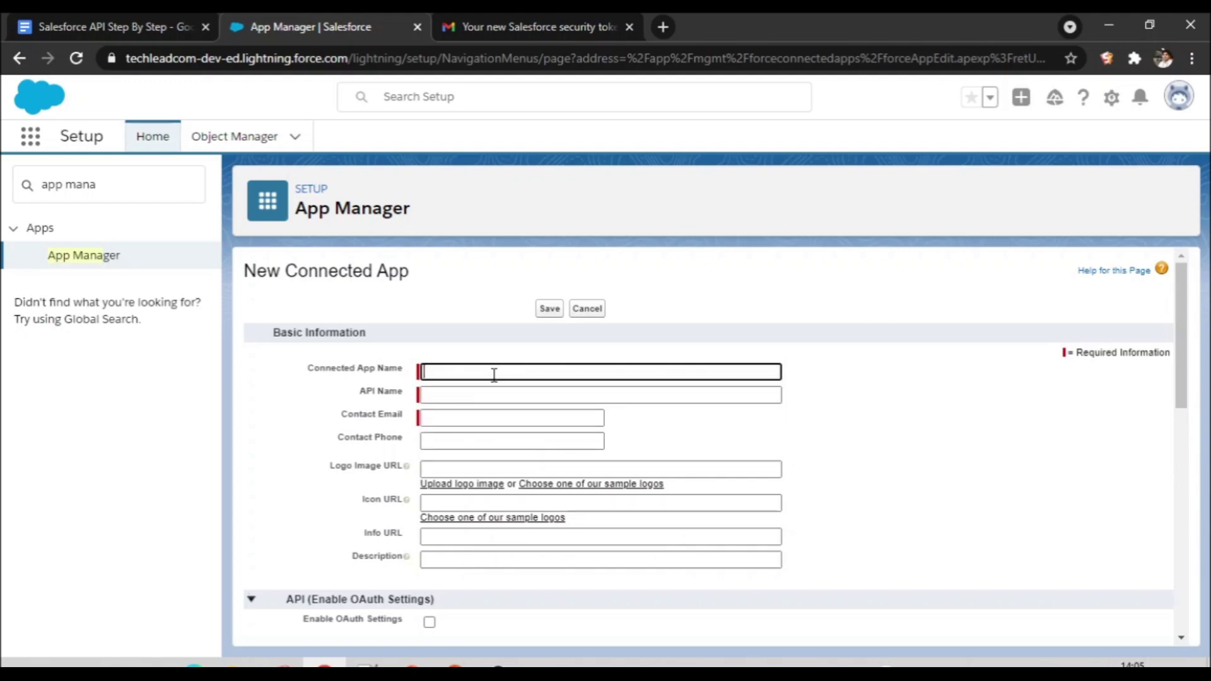
text(IntegrationApp)
click(516, 419)
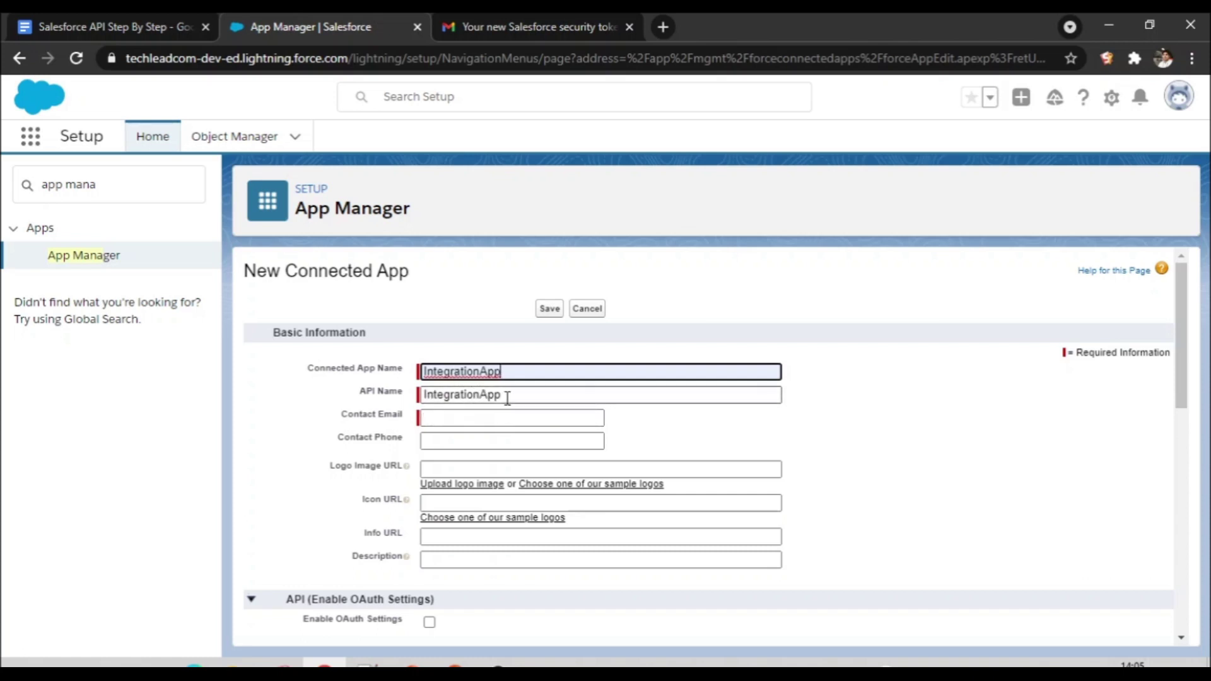
click(471, 417)
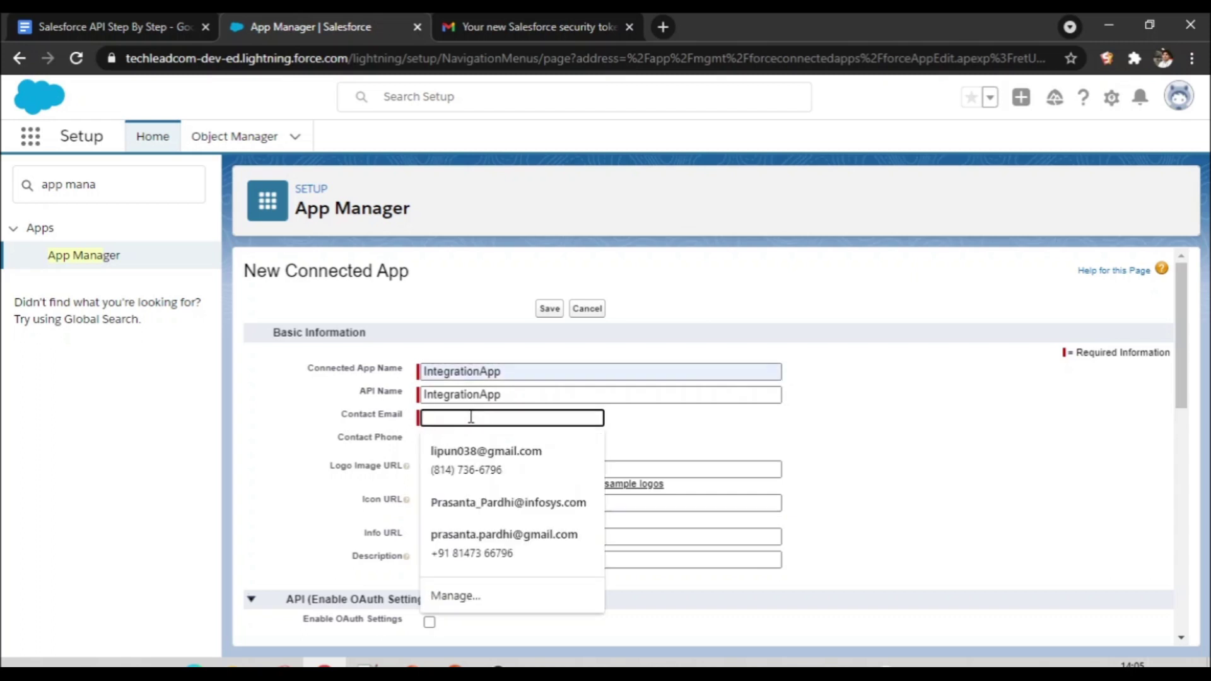
text(test@salesforce.com)
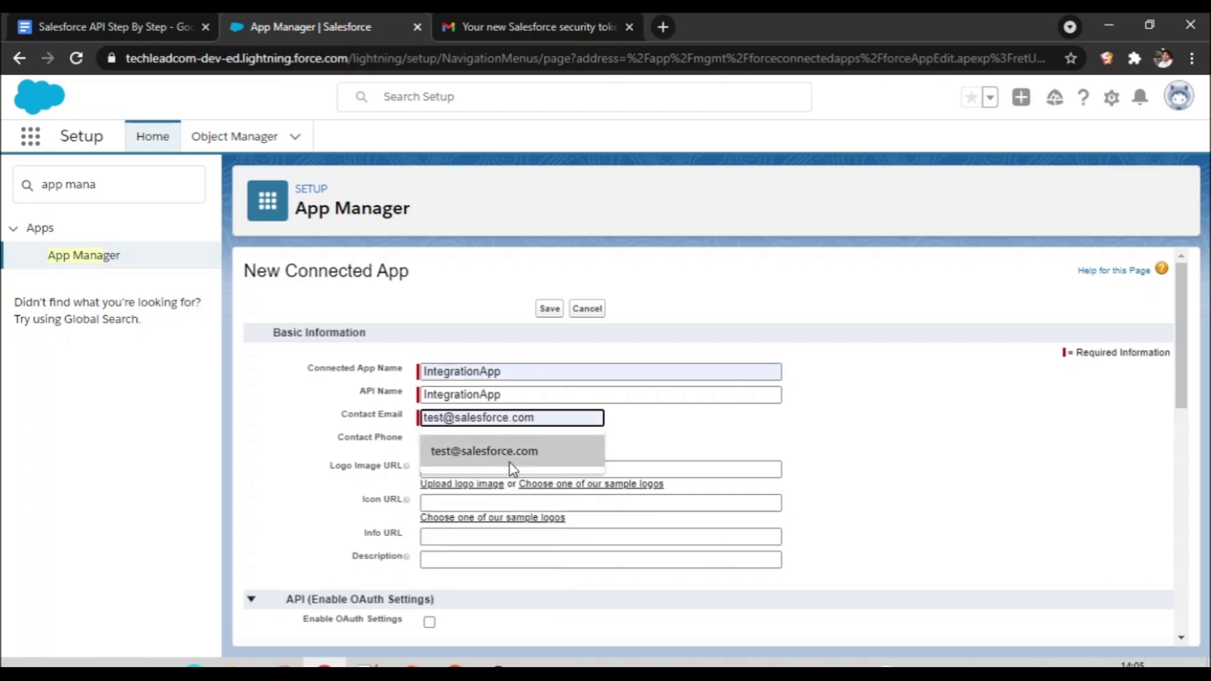
click(509, 463)
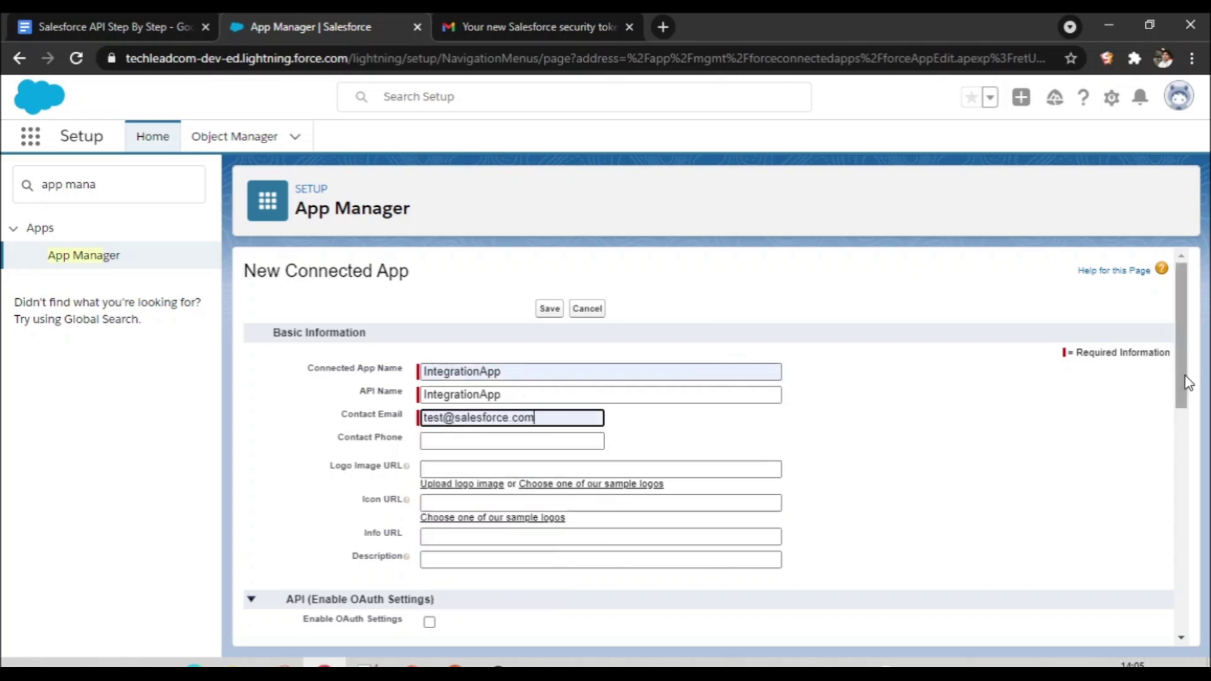
drag(1188, 384, 1189, 490)
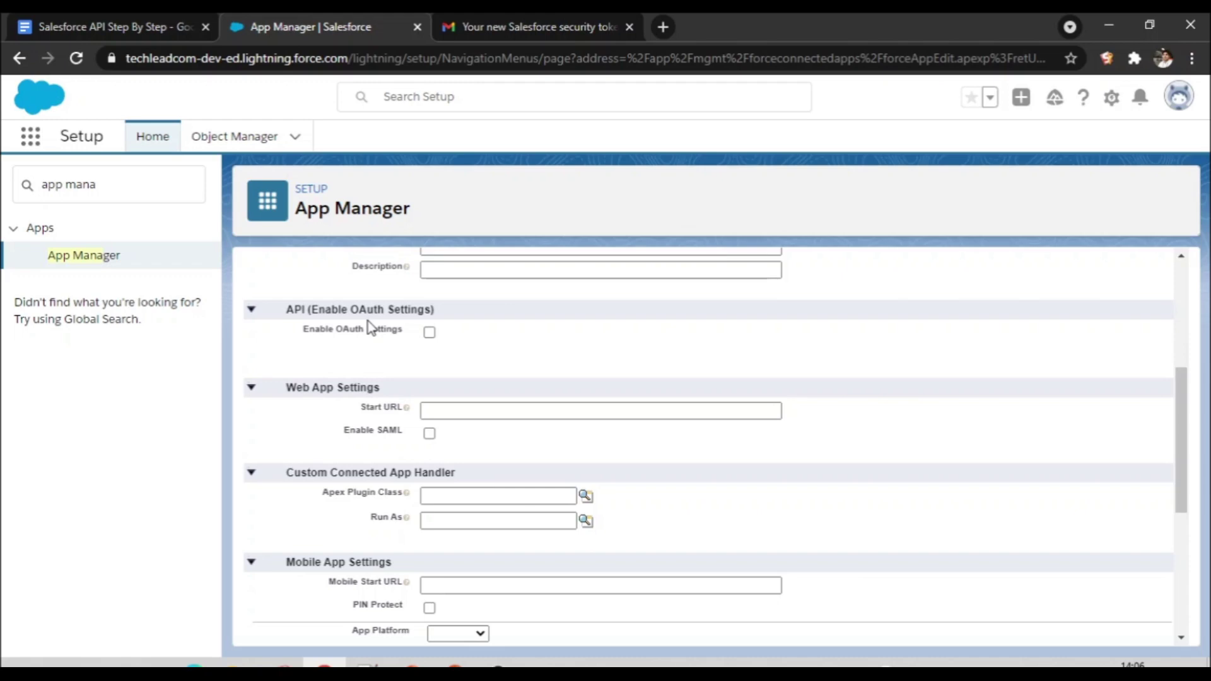
click(432, 334)
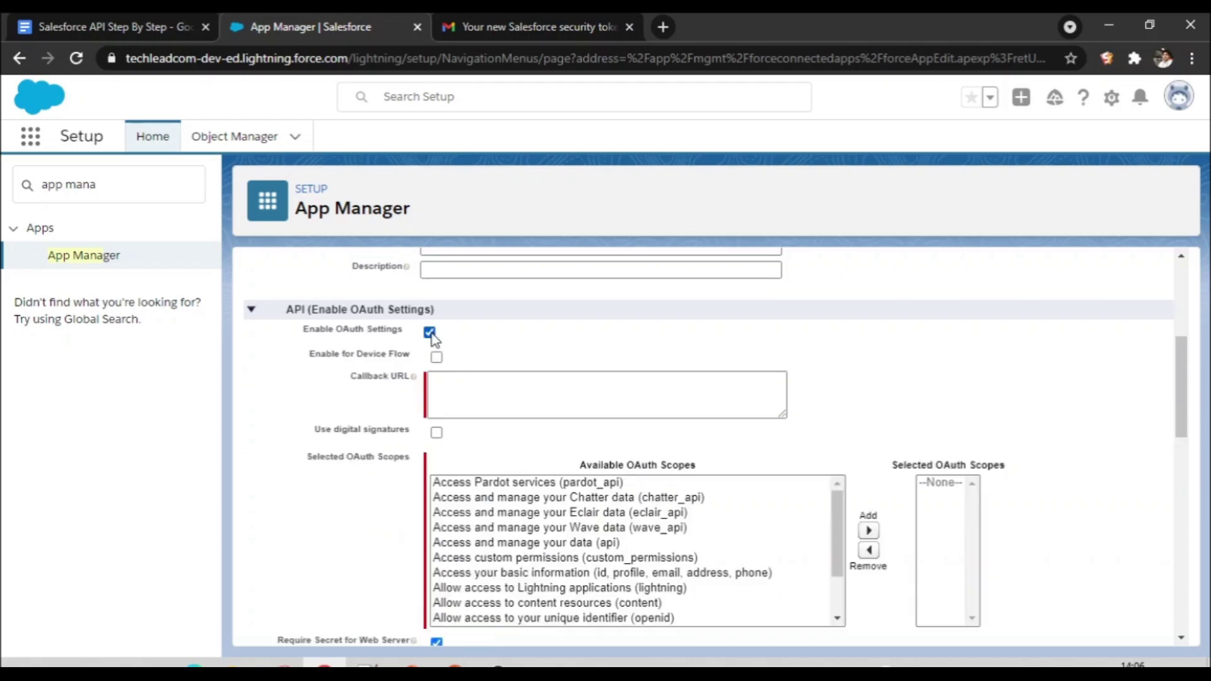
click(468, 391)
text(http)
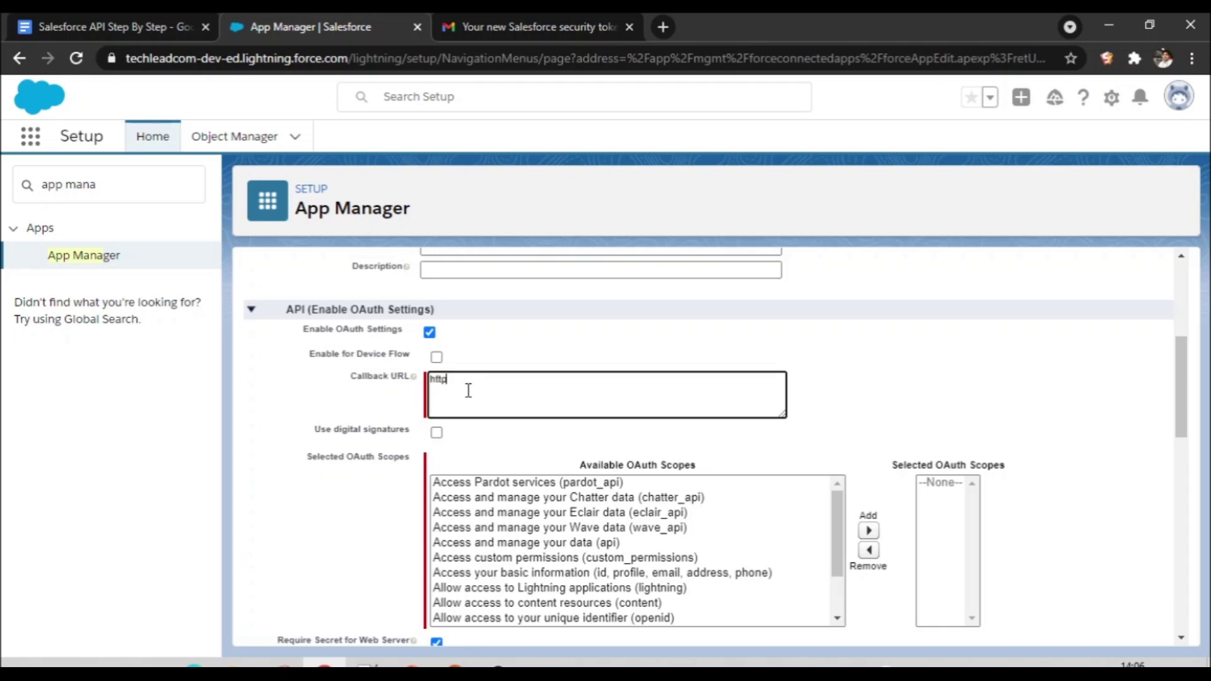
text(://)
text(mycallbackurl)
click(942, 388)
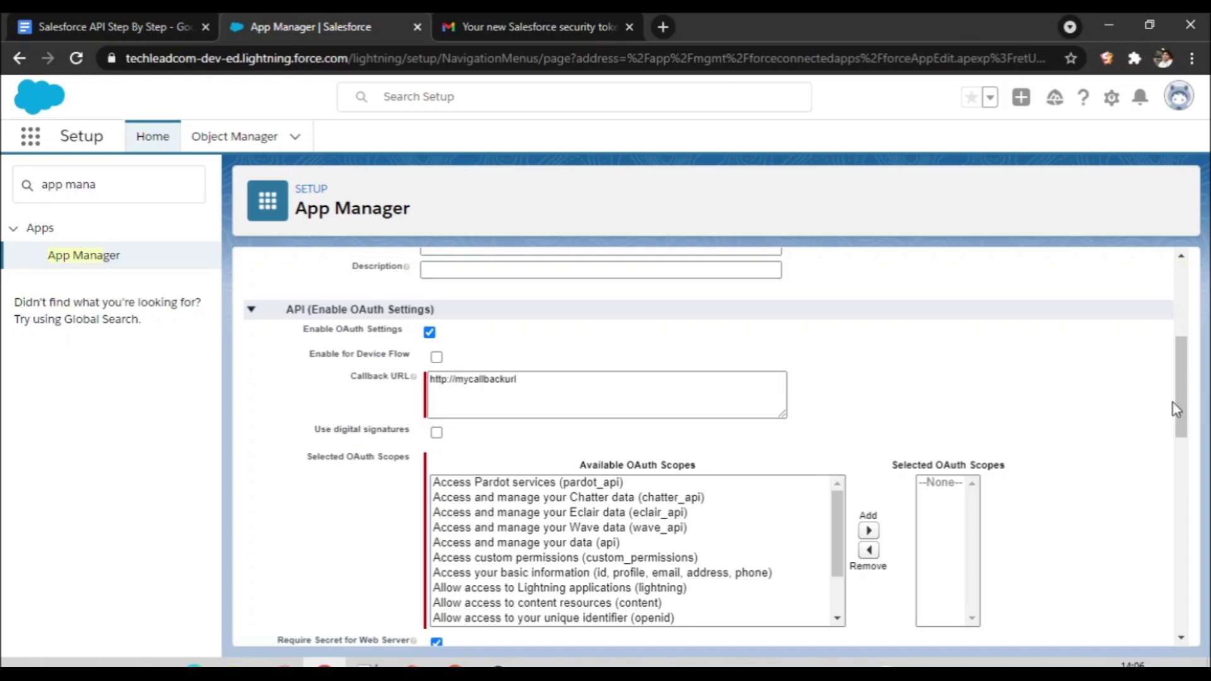
drag(1182, 403, 1204, 449)
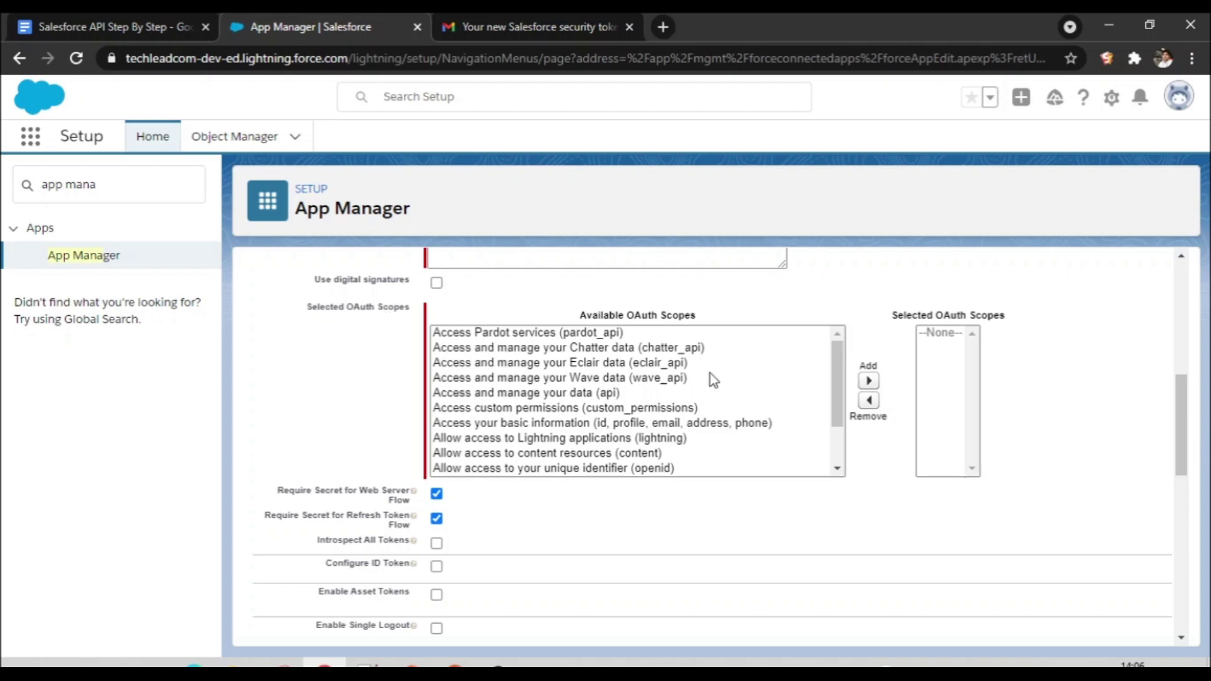
Step: Add the api and refresh_token, offline_access scopes to the Selected OAuth Scopes list
click(584, 392)
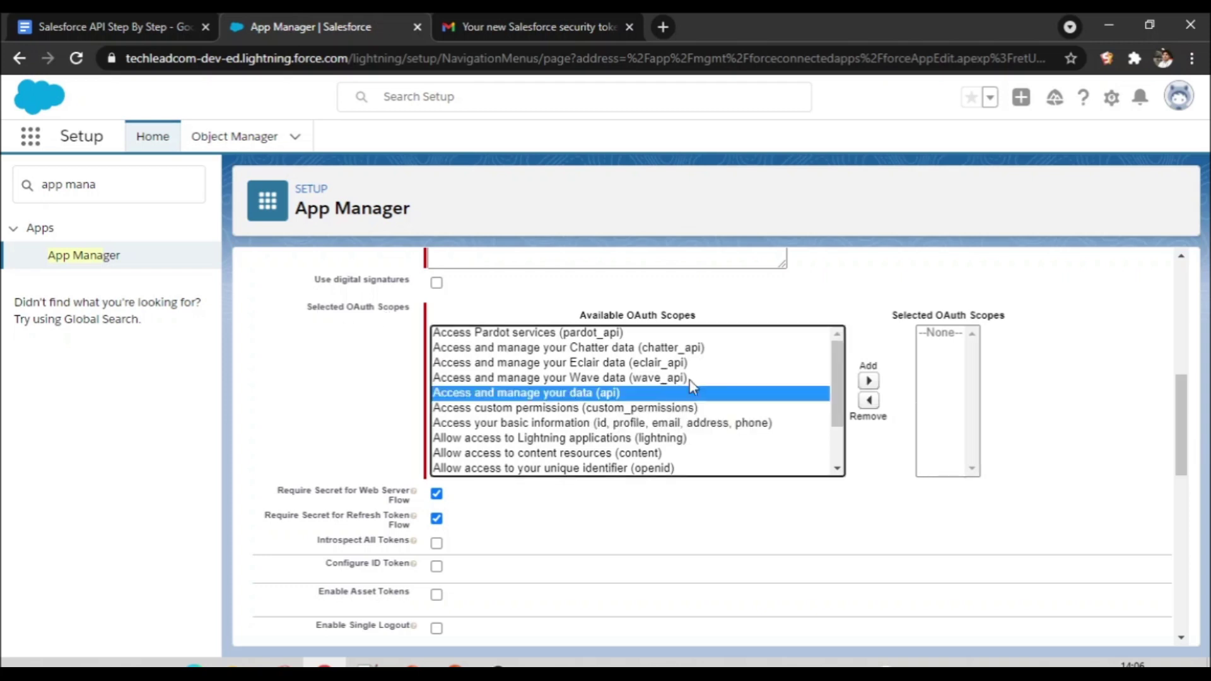
click(873, 383)
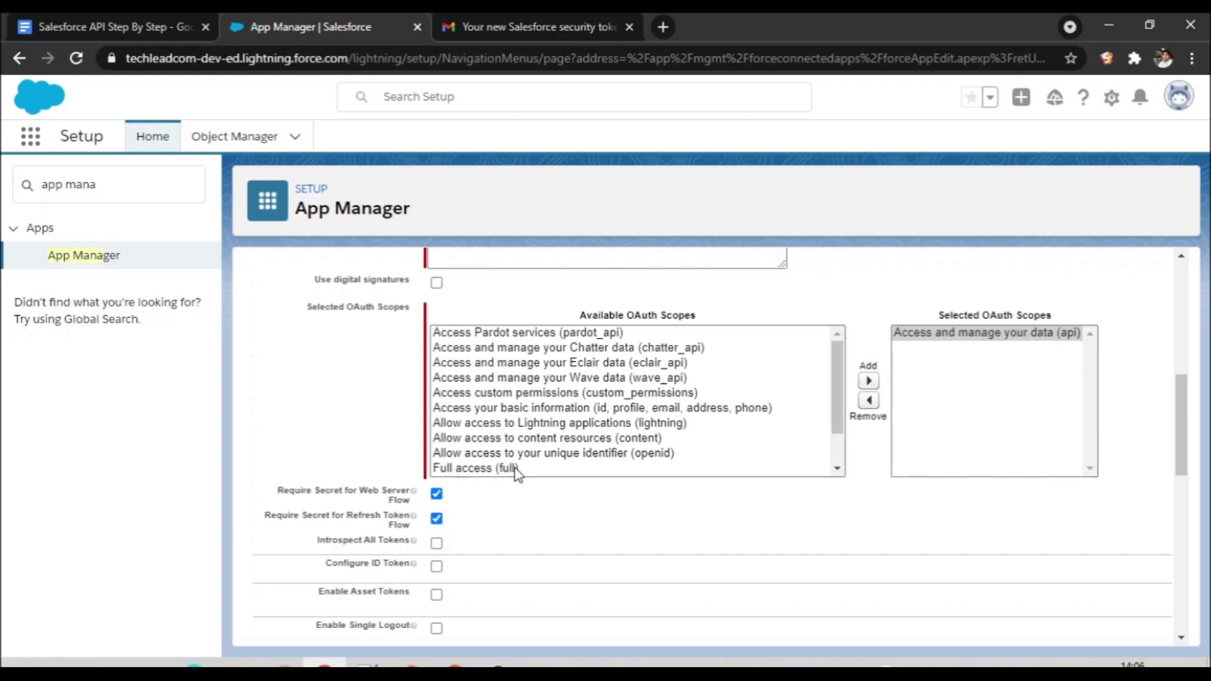
drag(830, 404, 851, 445)
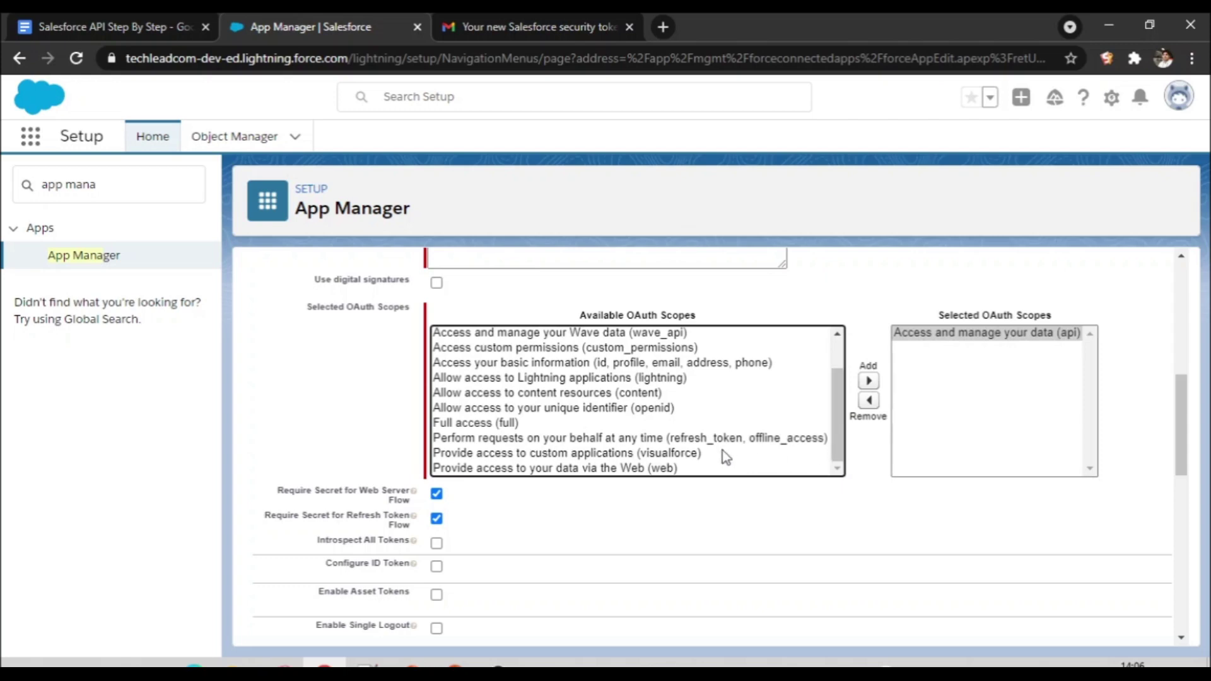
click(687, 441)
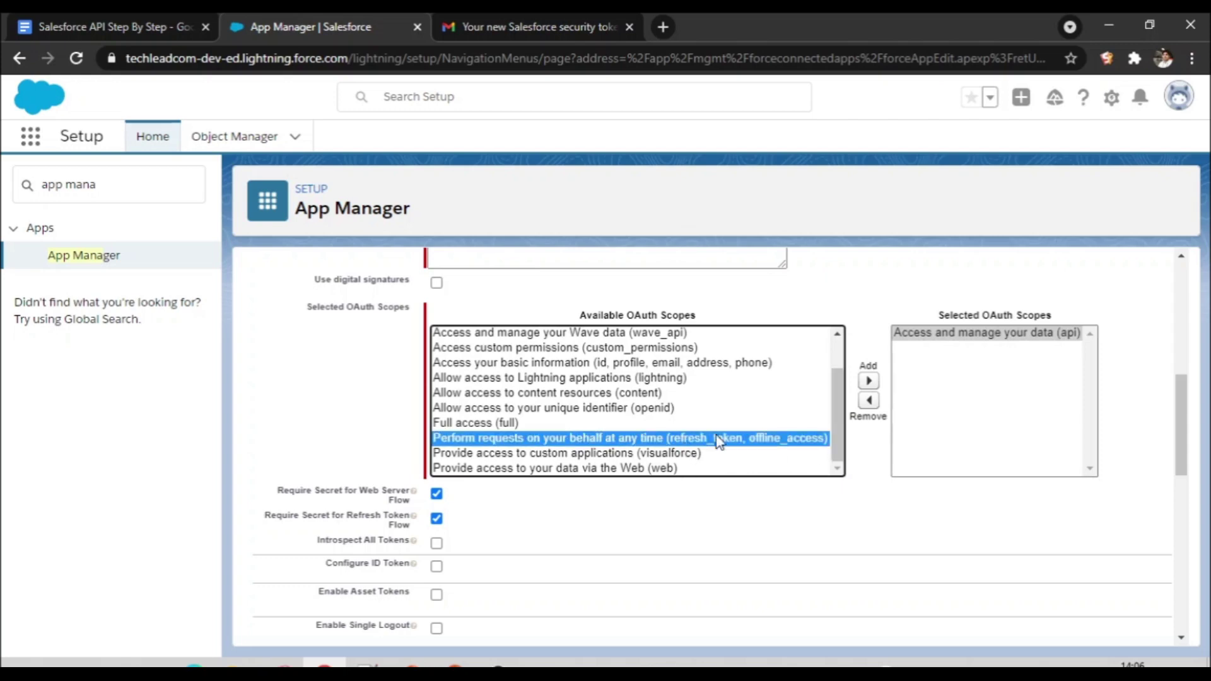
click(869, 381)
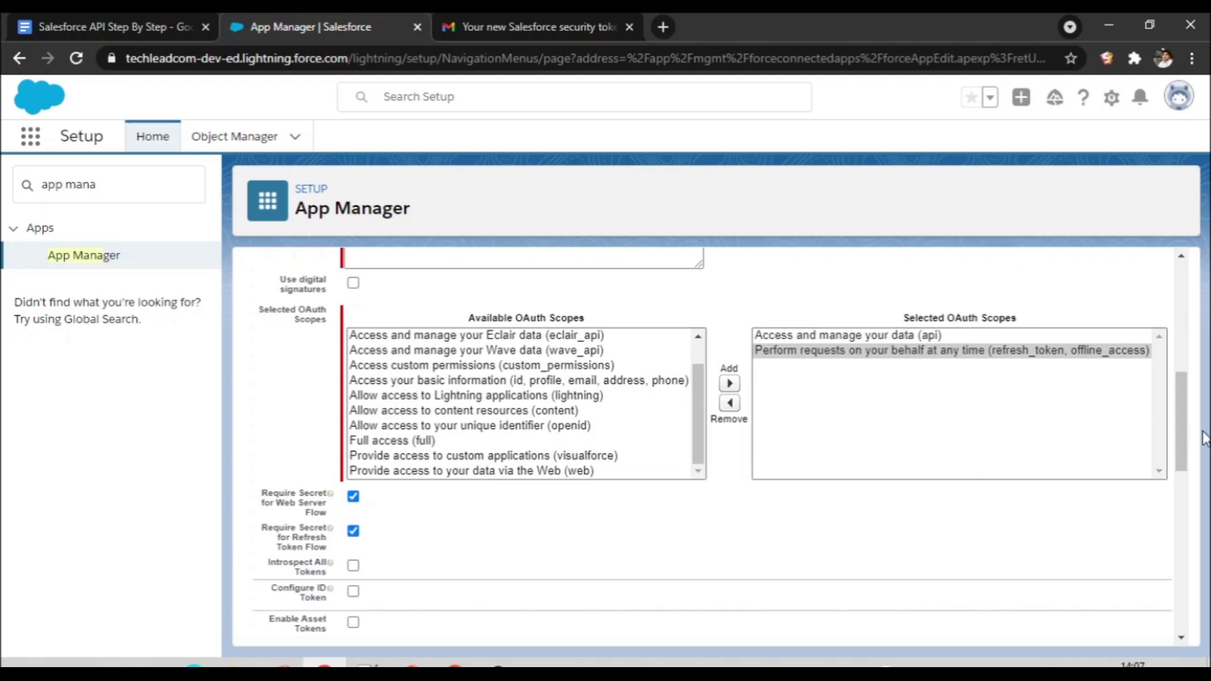
drag(1189, 444, 1188, 601)
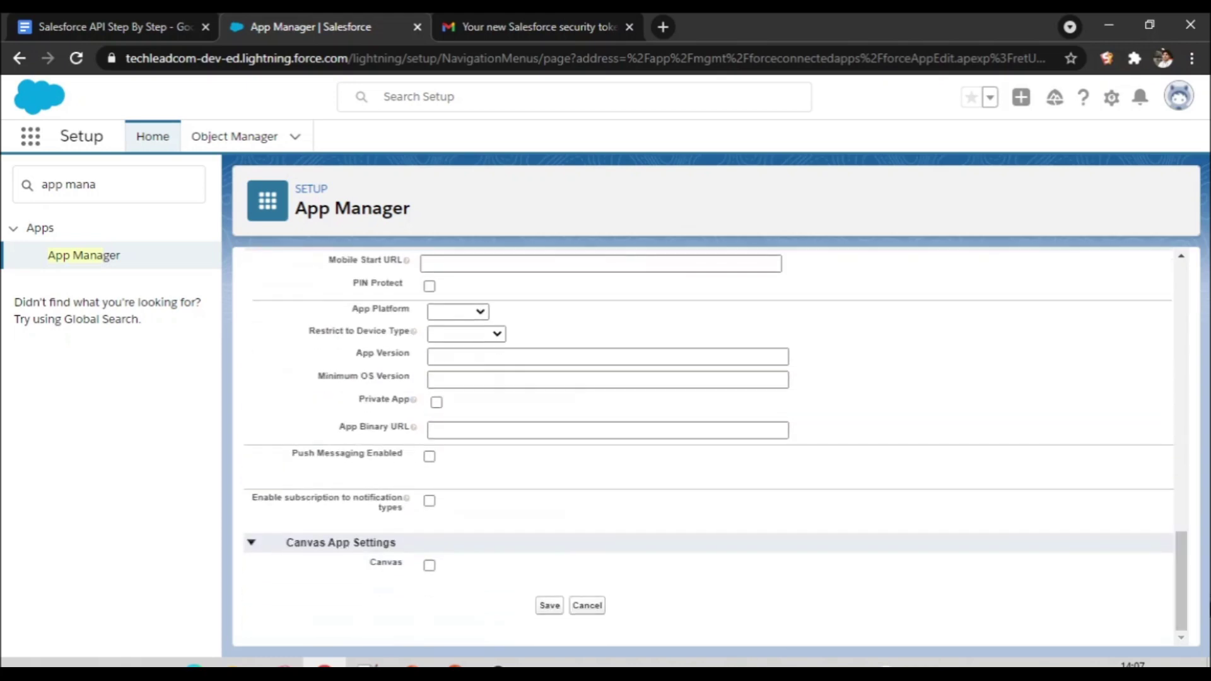
Step: Save the new connected app and acknowledge the propagation notice
click(549, 605)
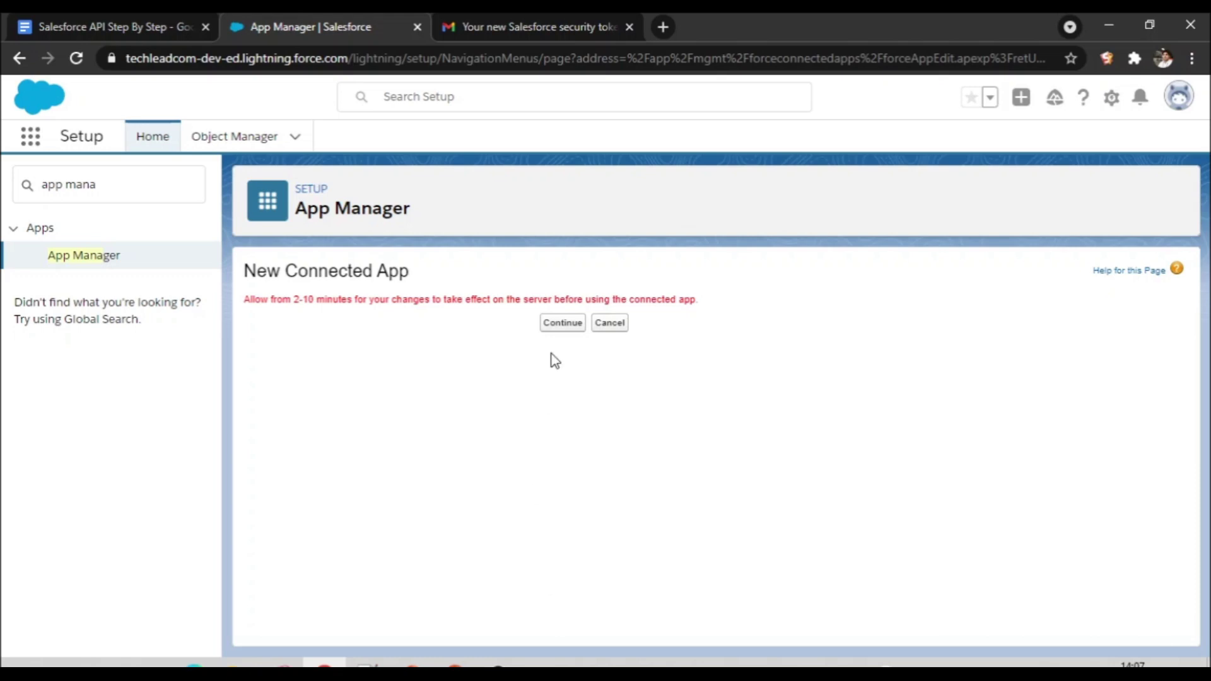
click(566, 328)
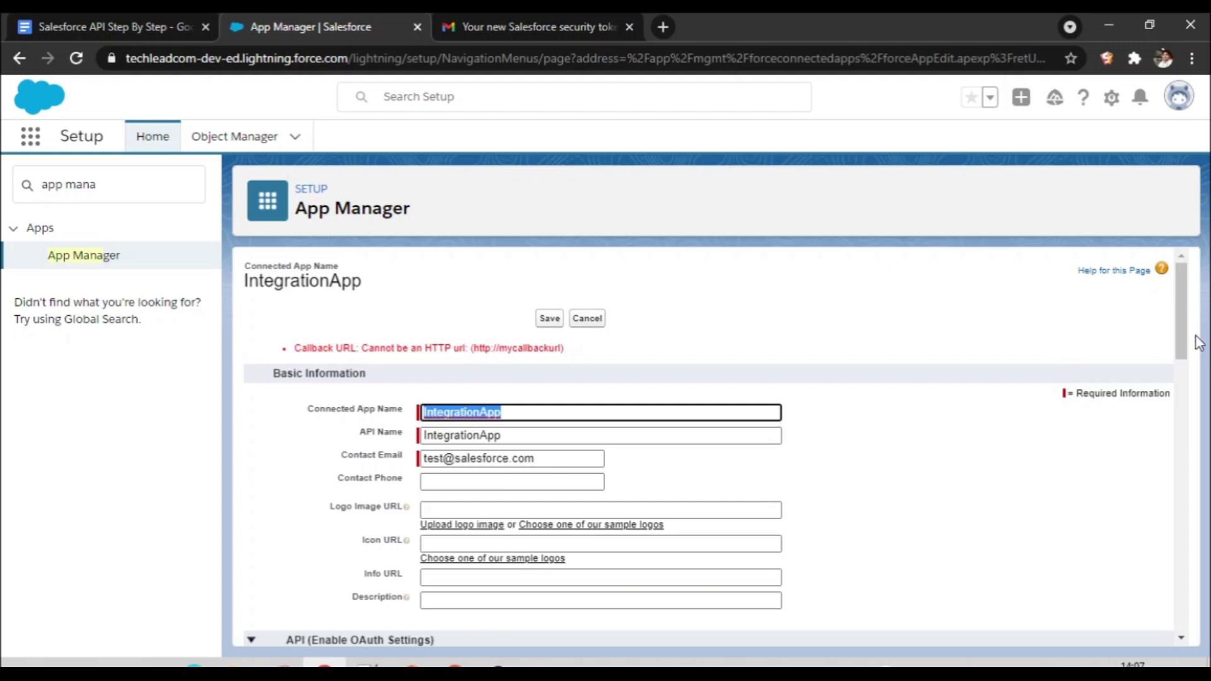
drag(1180, 331, 1181, 398)
click(370, 440)
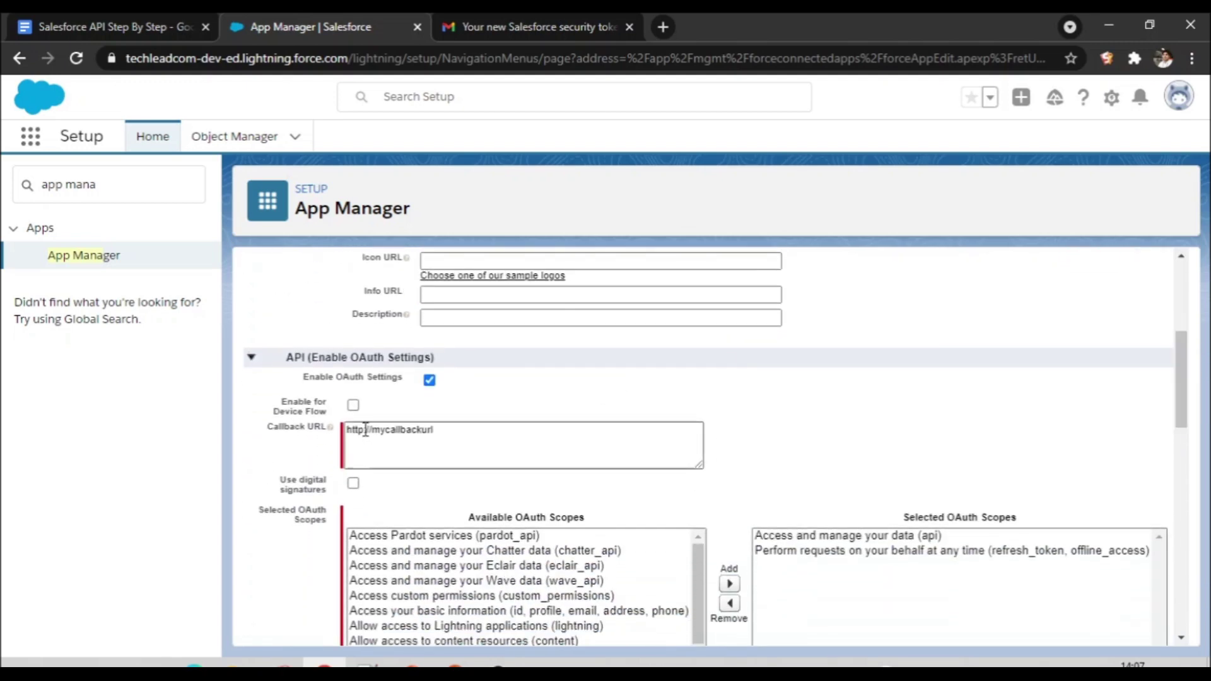
click(365, 430)
text(s)
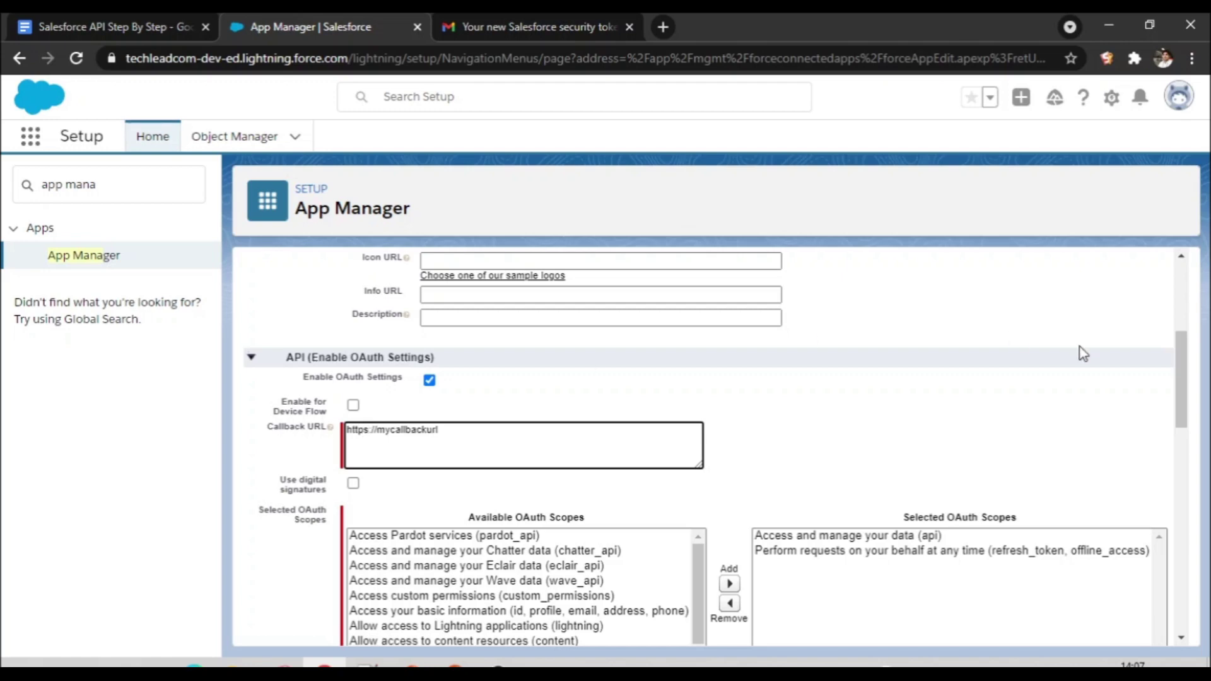
drag(1181, 396, 1181, 599)
click(549, 605)
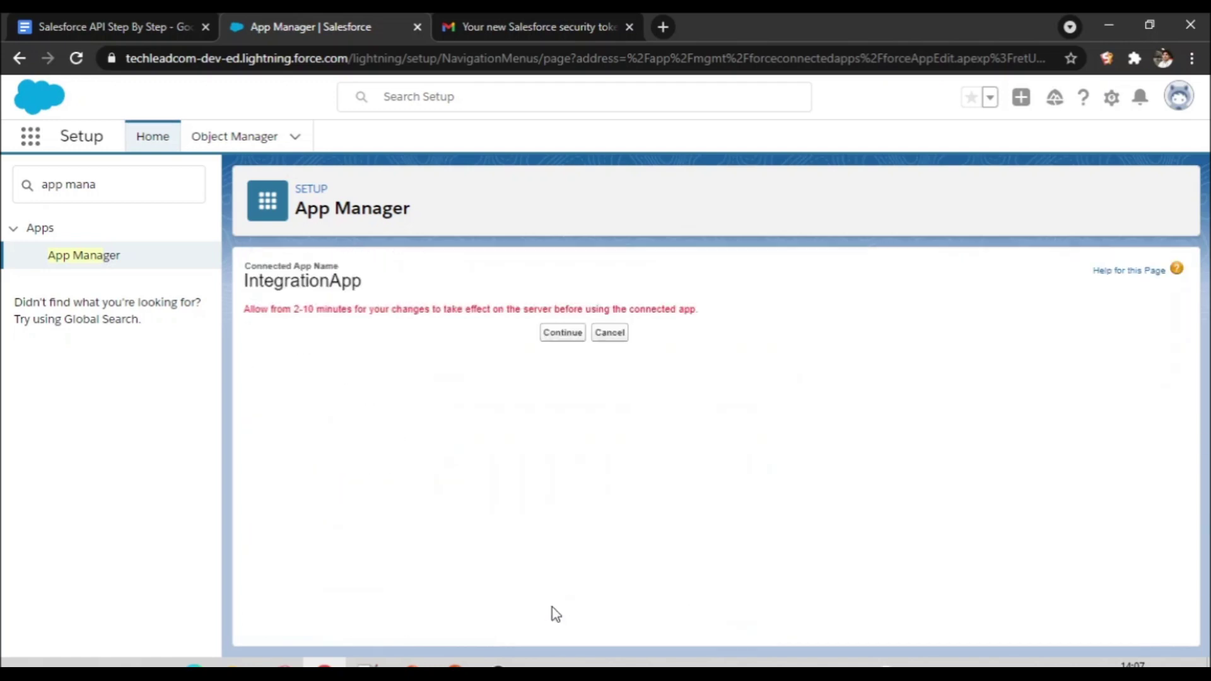
click(571, 344)
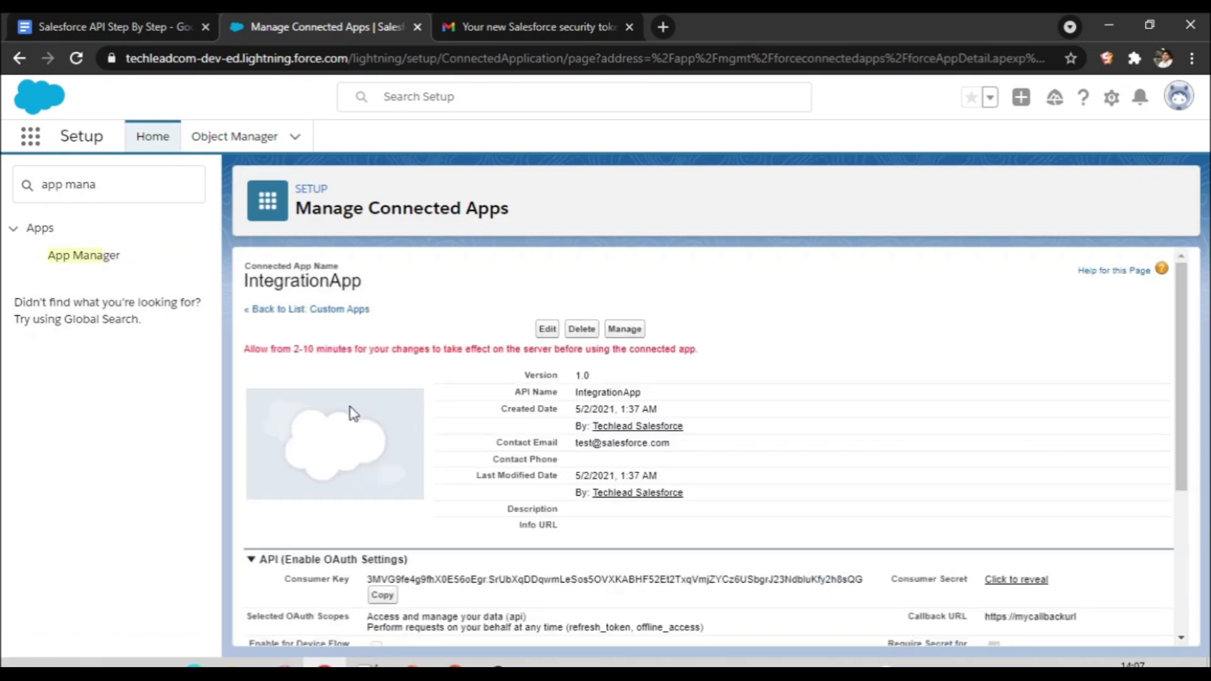
Step: Highlight the 2-10 minutes activation notice and switch to the Salesforce API Step By Step notes
drag(294, 351, 353, 352)
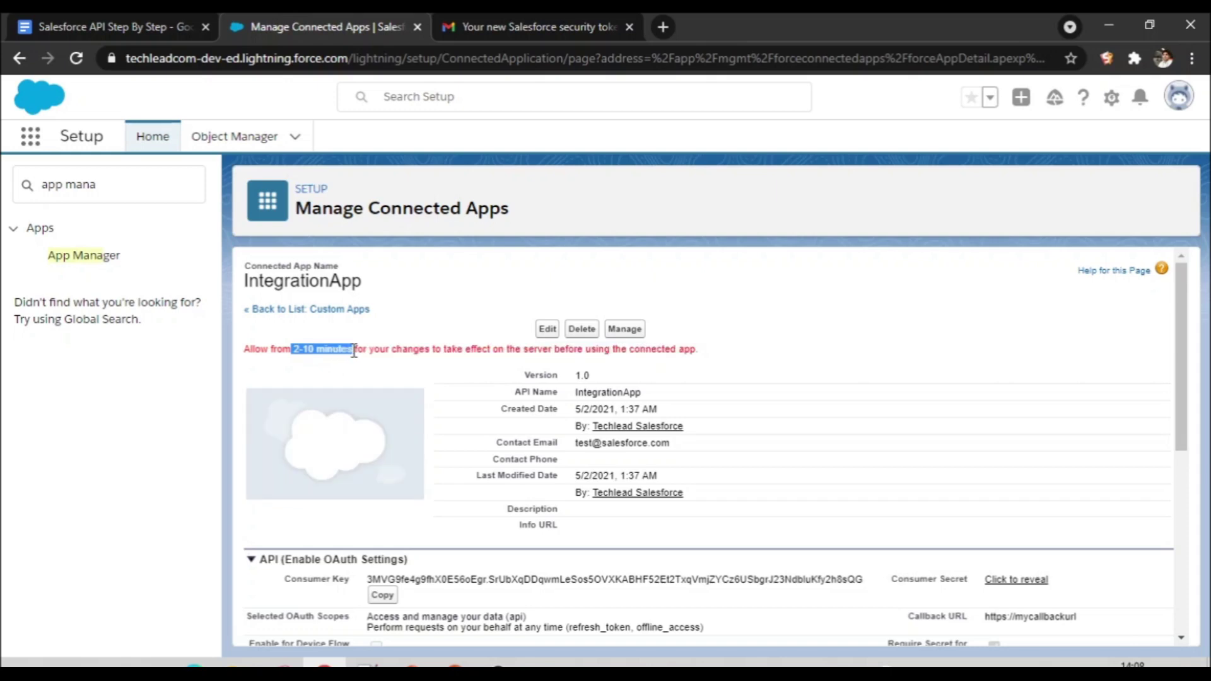
click(82, 26)
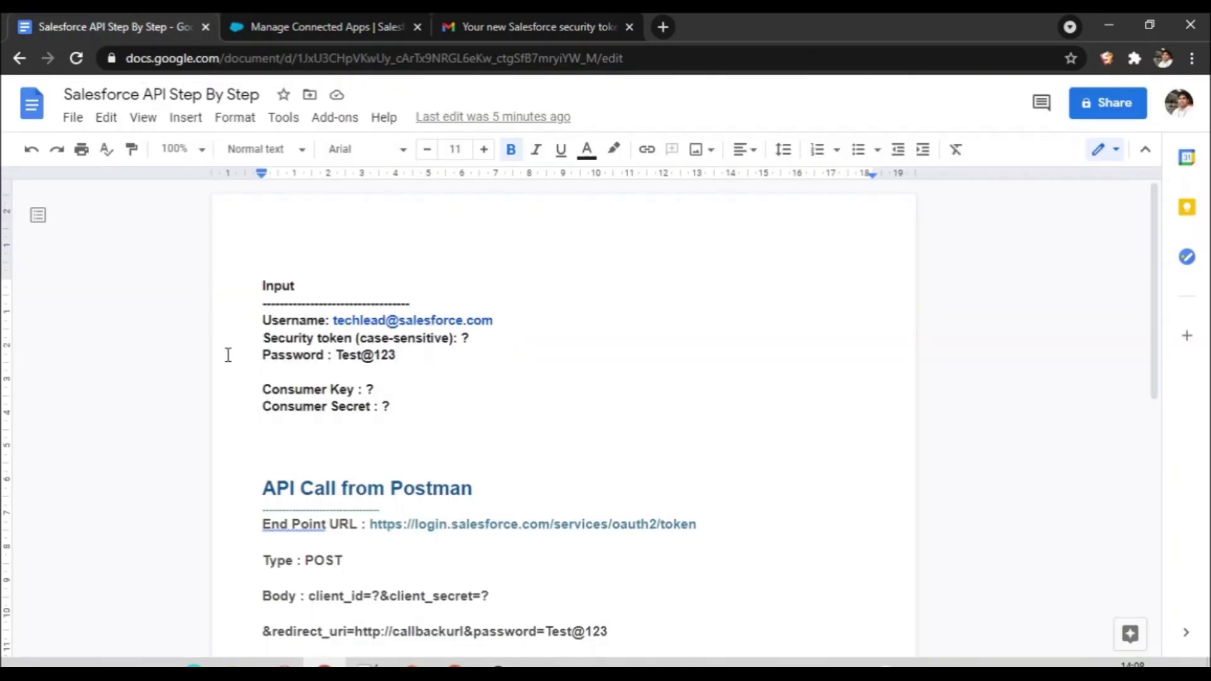
Step: Point out the Username and Password lines in the notes' Input section
double_click(300, 320)
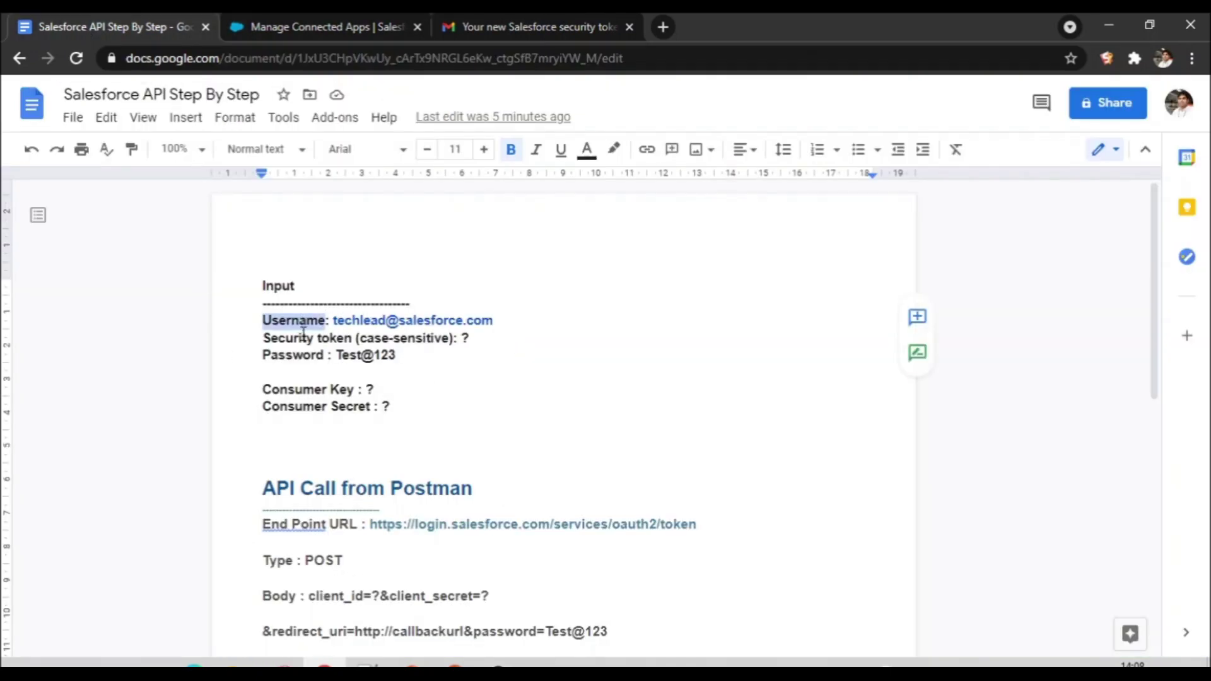
double_click(293, 355)
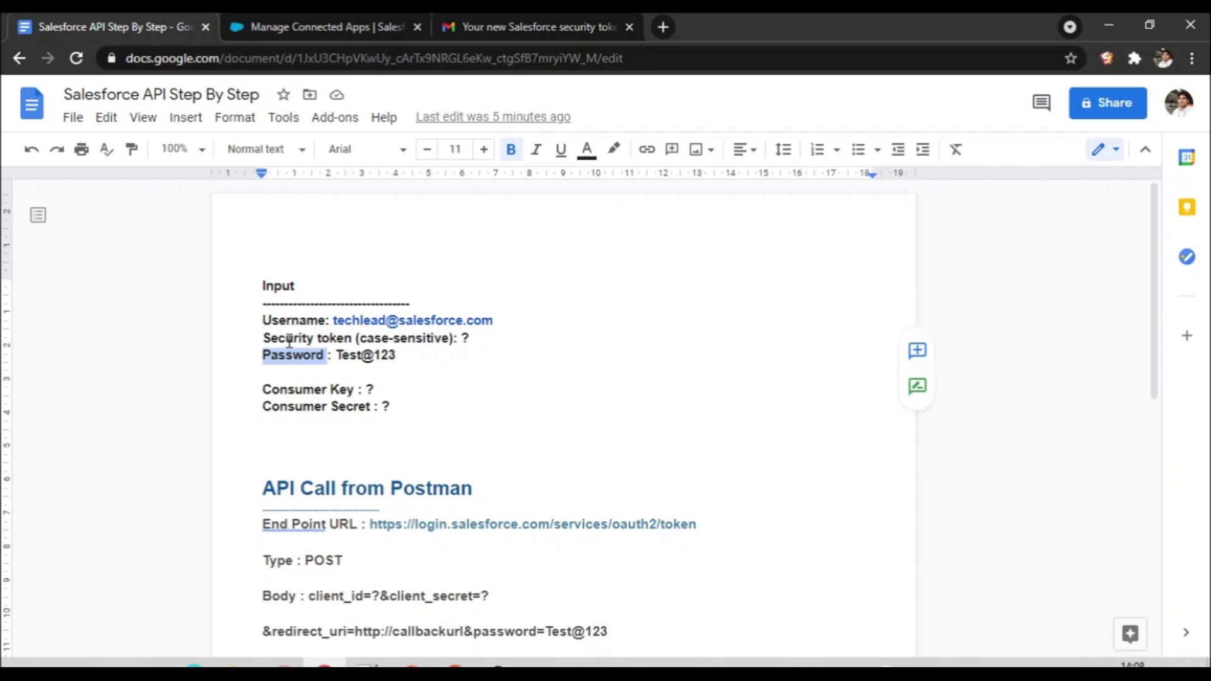
double_click(288, 338)
double_click(287, 321)
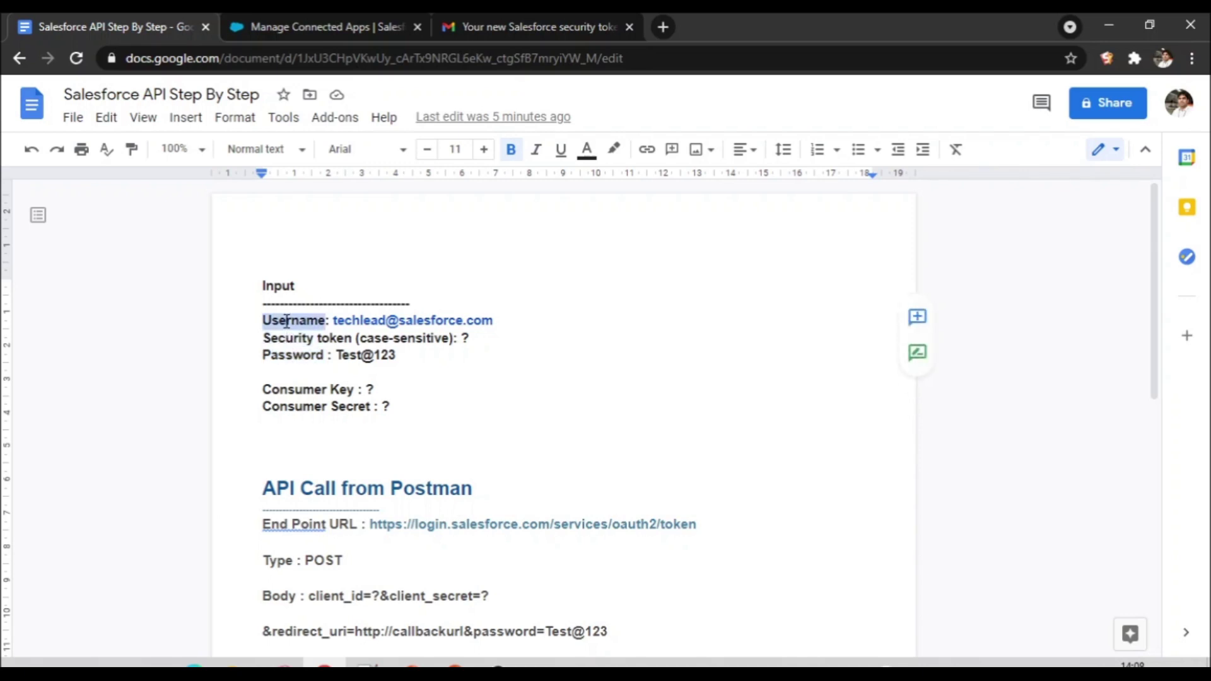
double_click(294, 354)
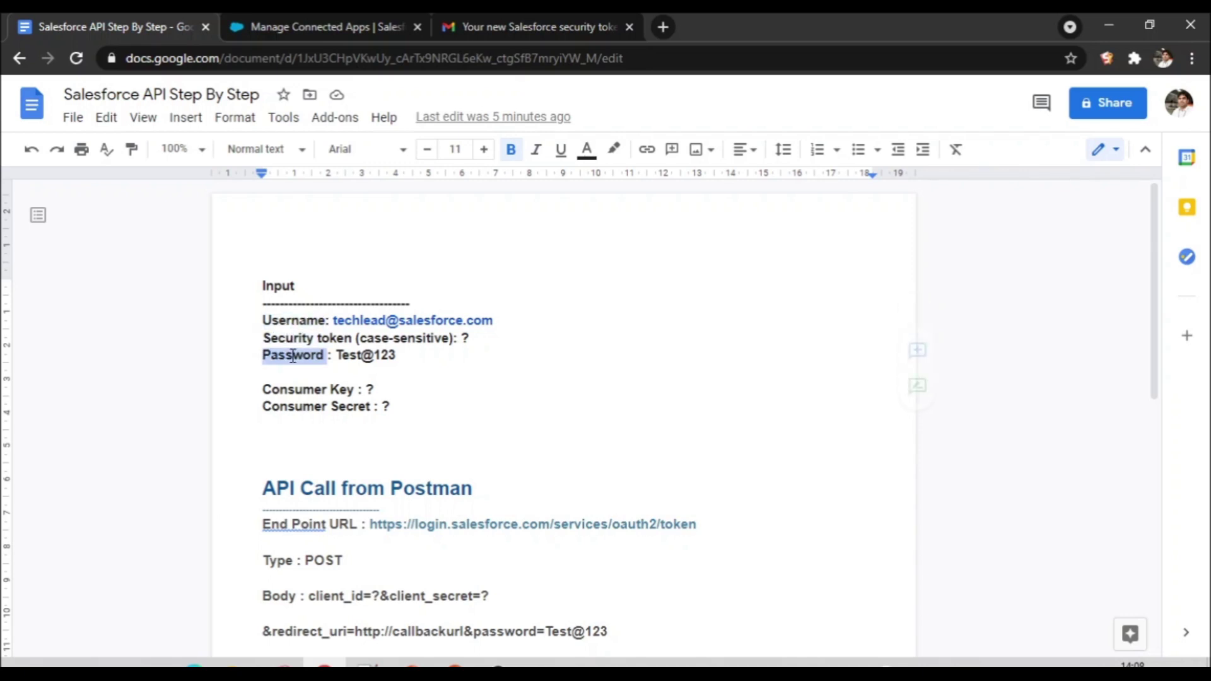
Step: Return to the IntegrationApp connected-app page and open the user profile menu
click(374, 17)
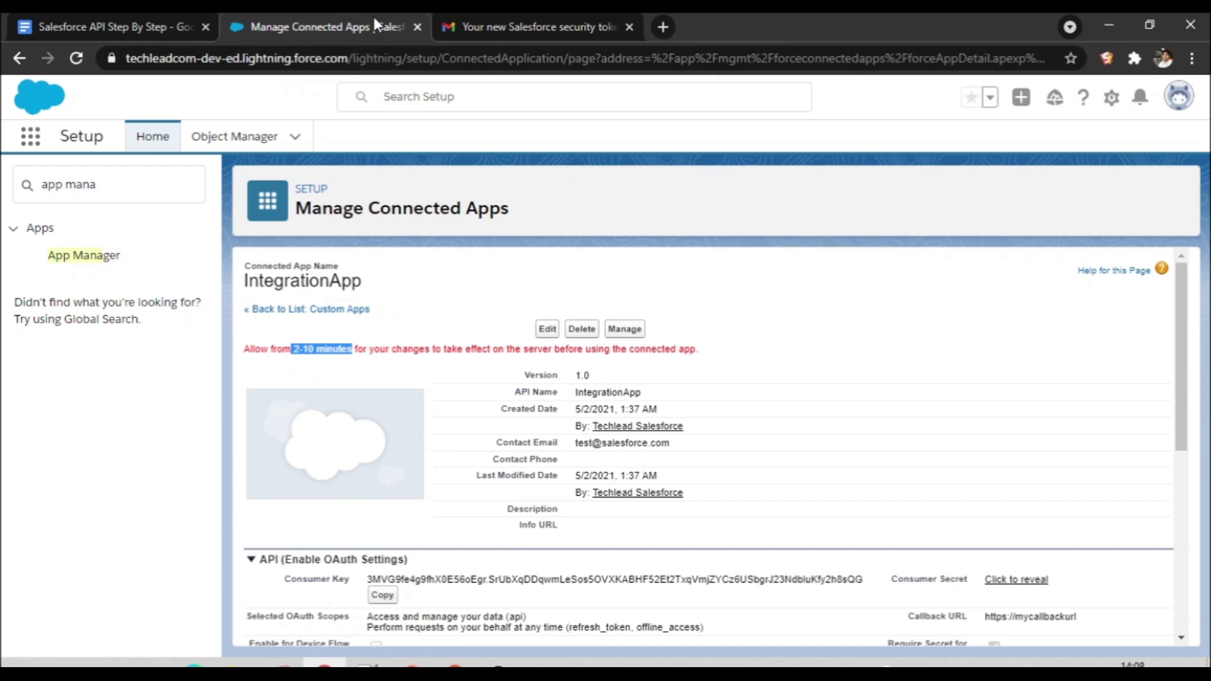
click(137, 17)
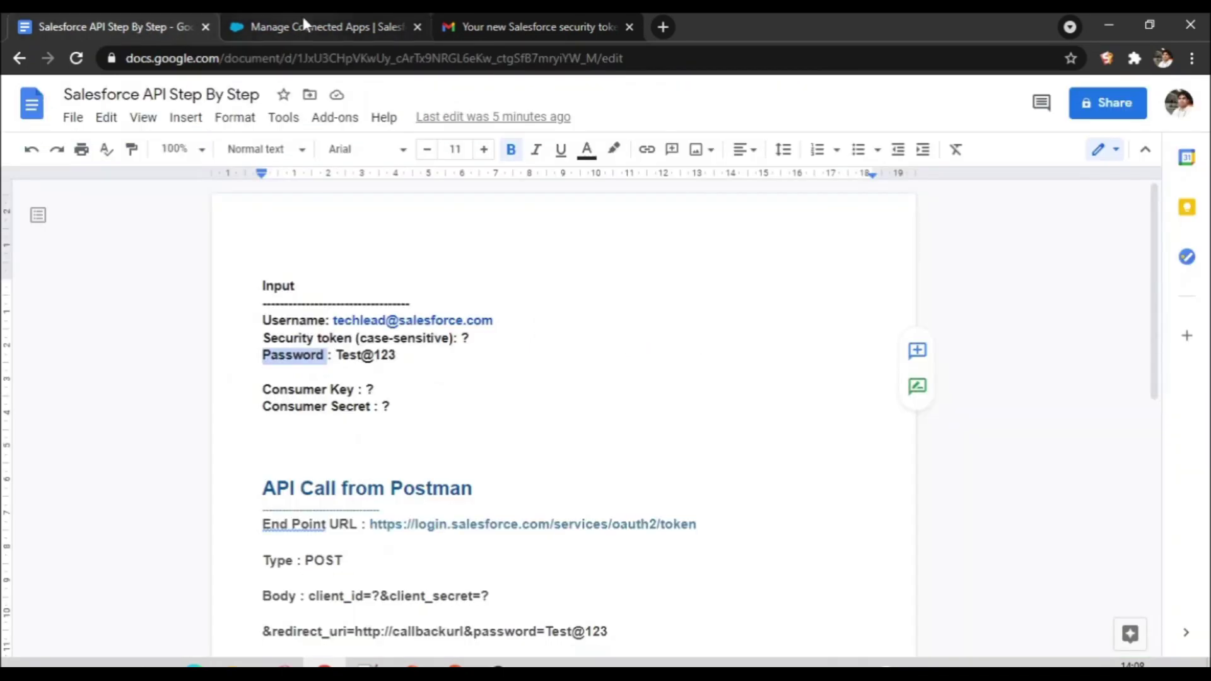
click(302, 17)
click(1178, 107)
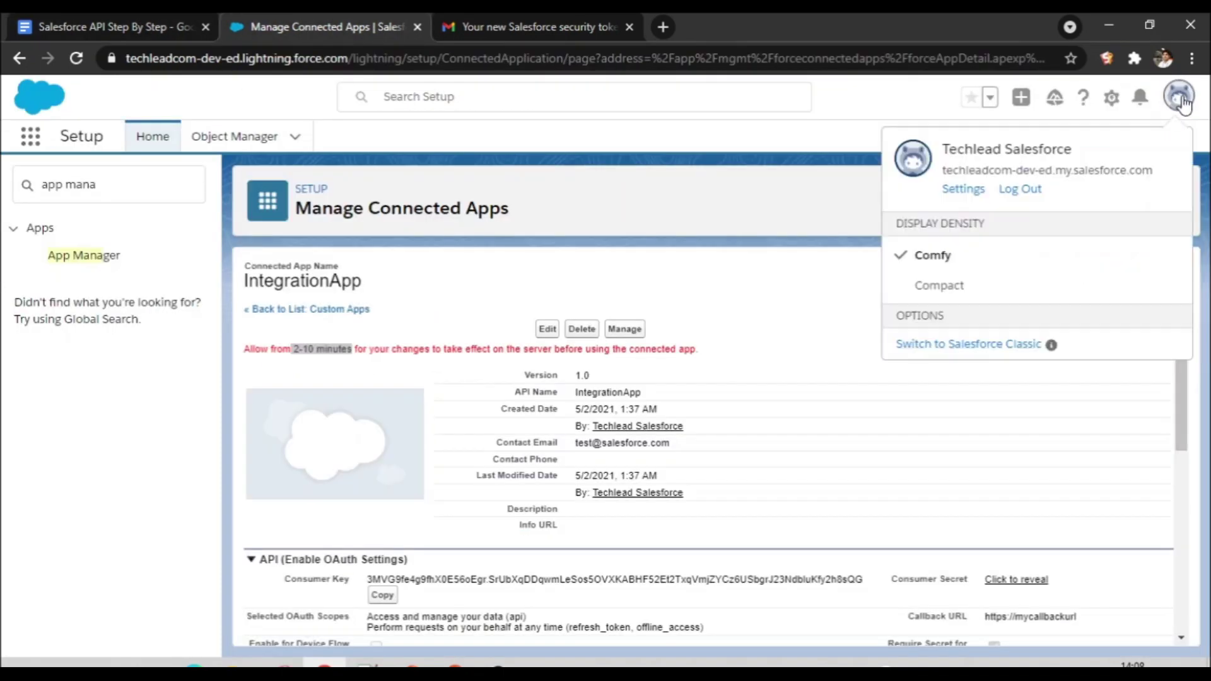
Step: Open personal Settings in a new tab and reset the security token from Reset My Security Token
right_click(952, 190)
click(997, 203)
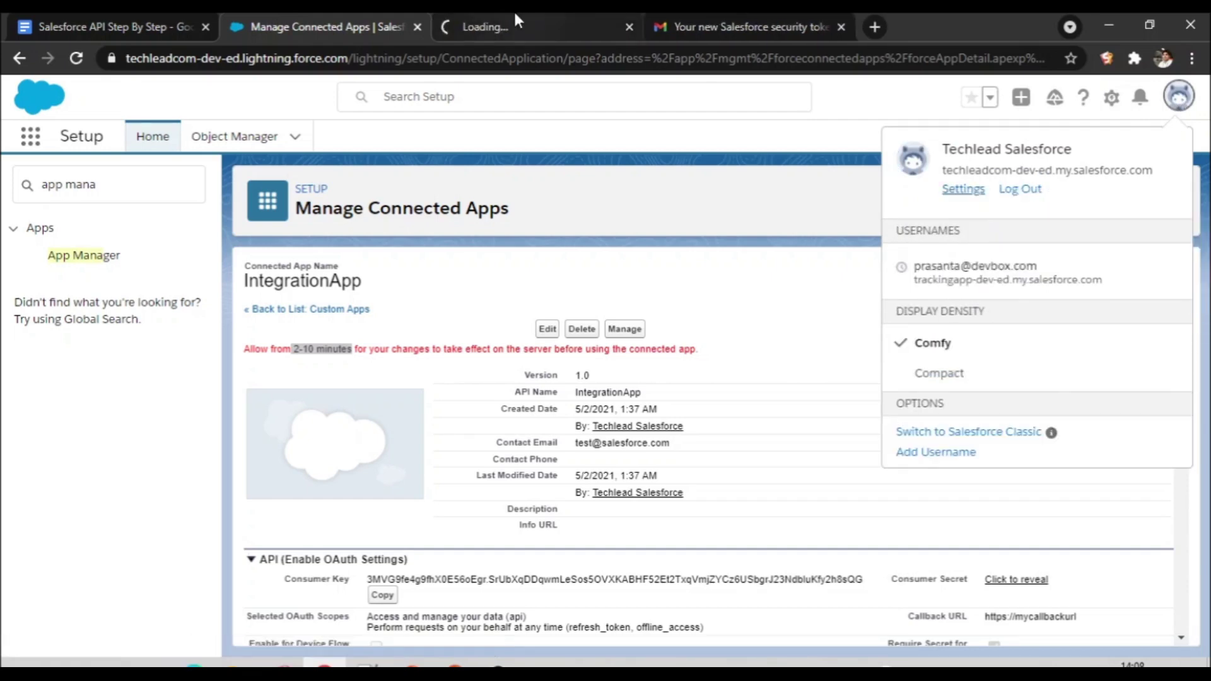
click(514, 19)
scroll(244, 538, up, 3)
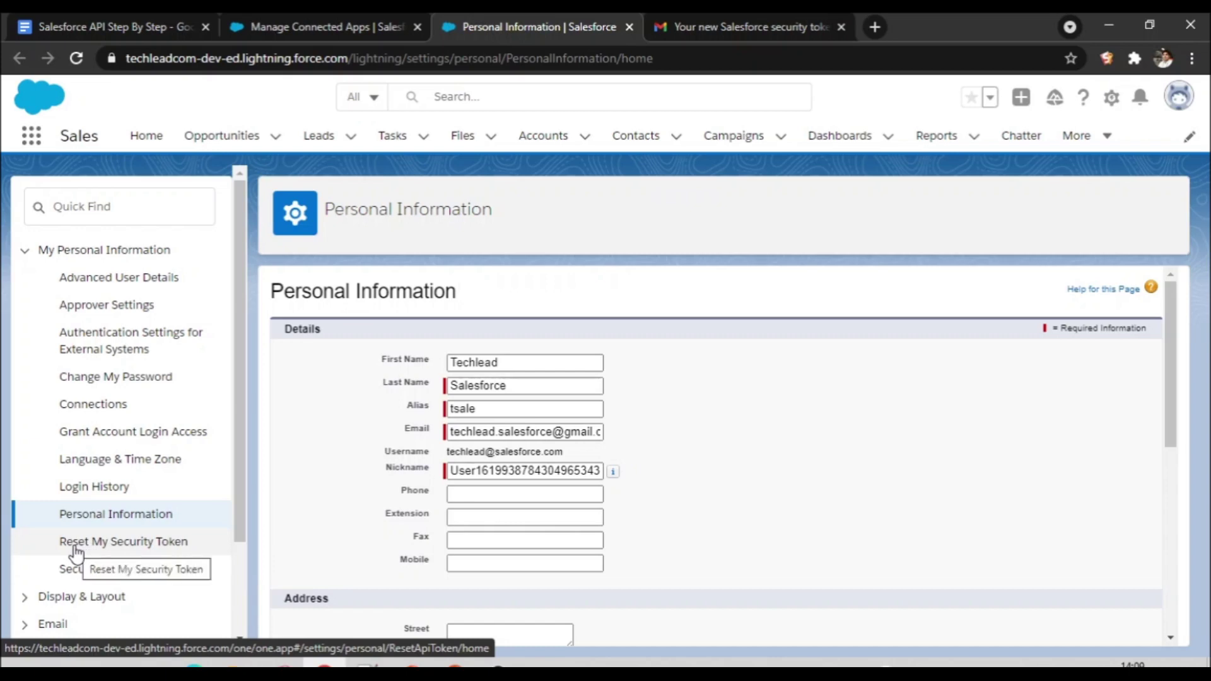
click(117, 542)
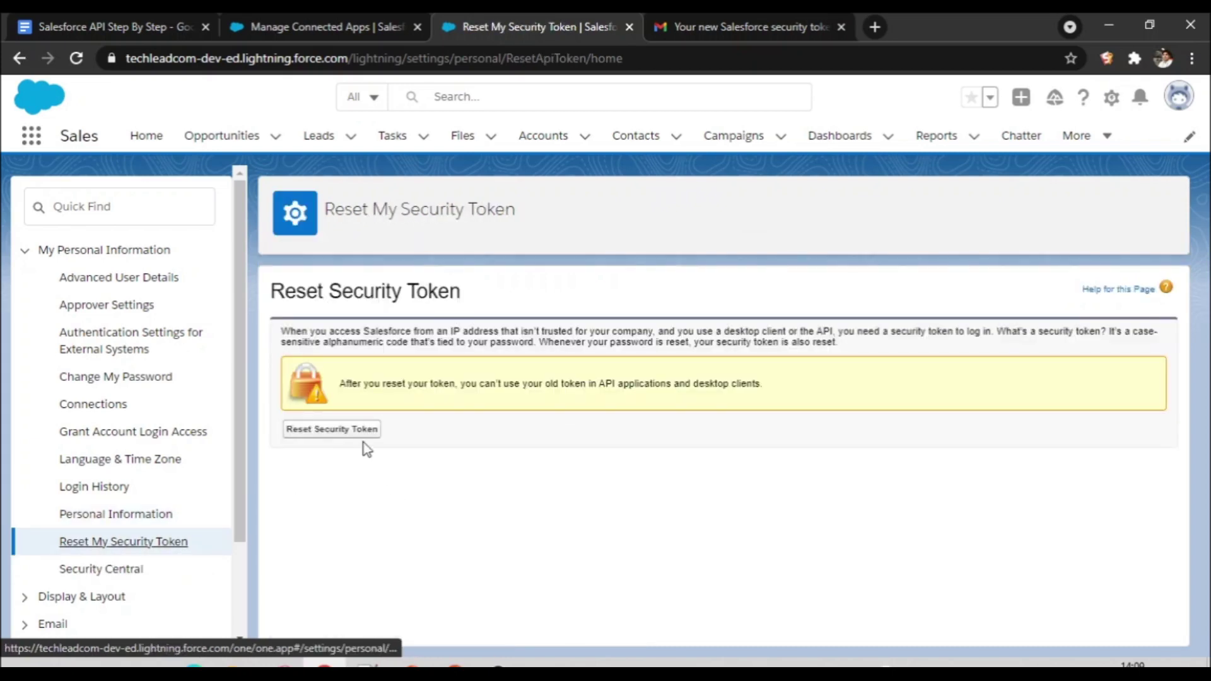
click(353, 440)
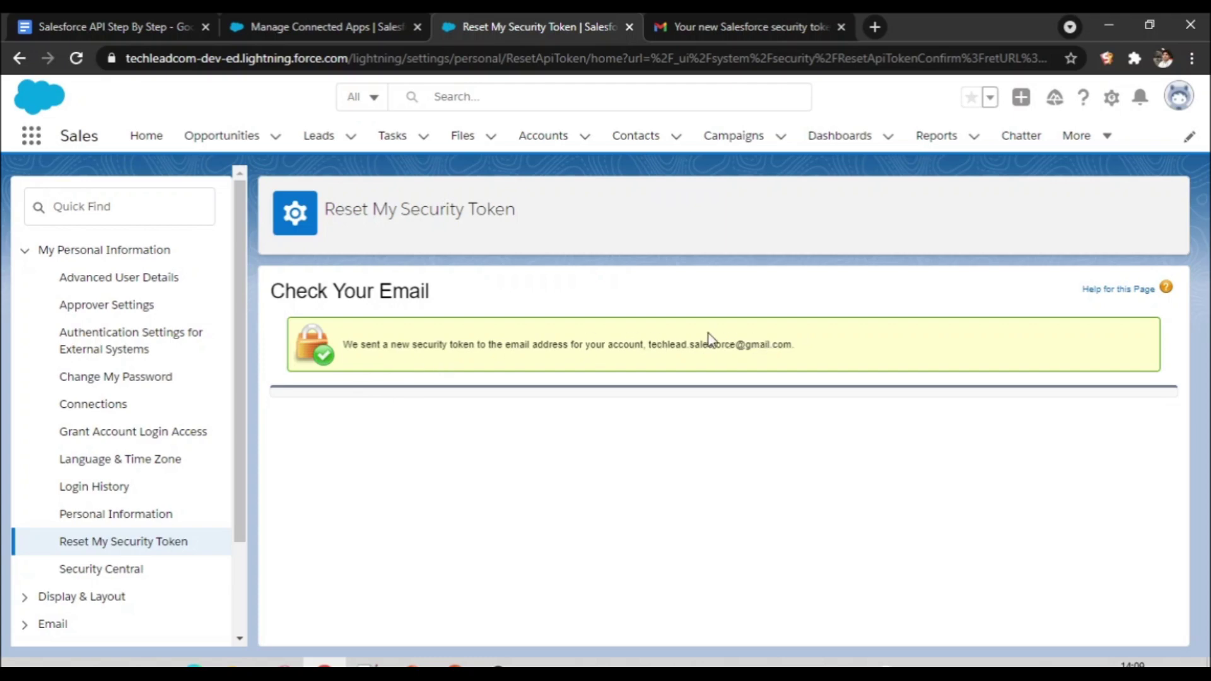
Step: Copy the new security token from the newest Gmail token email, then return to the notes
click(766, 27)
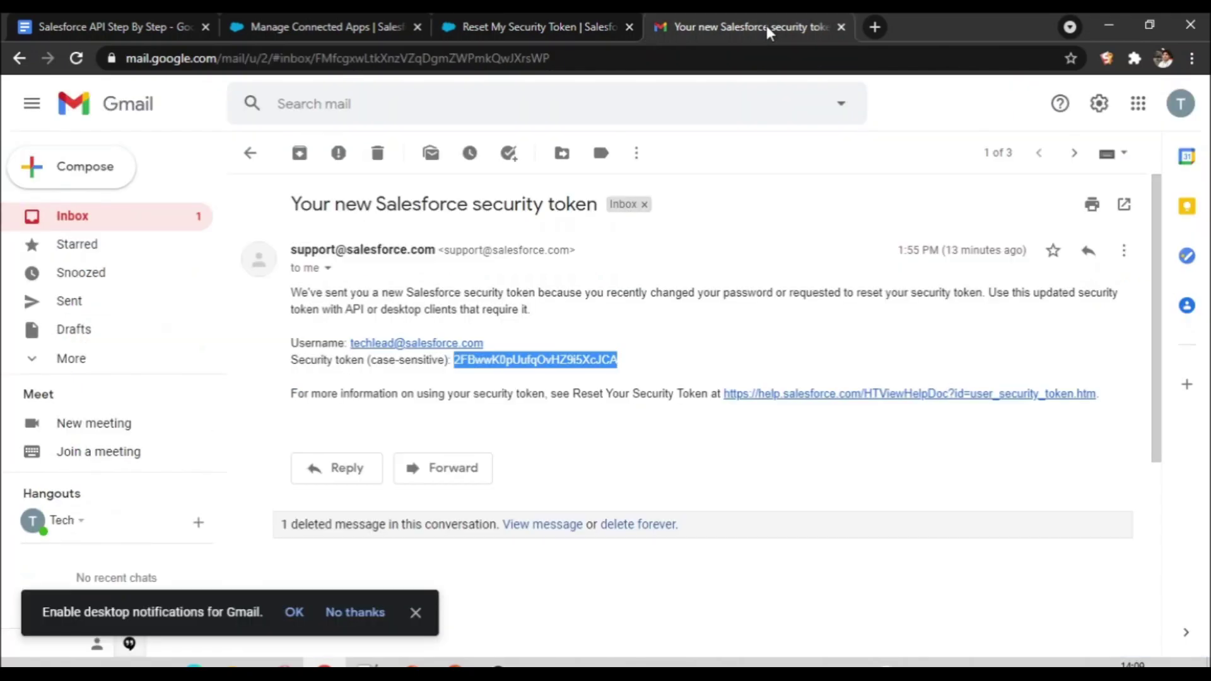
click(250, 153)
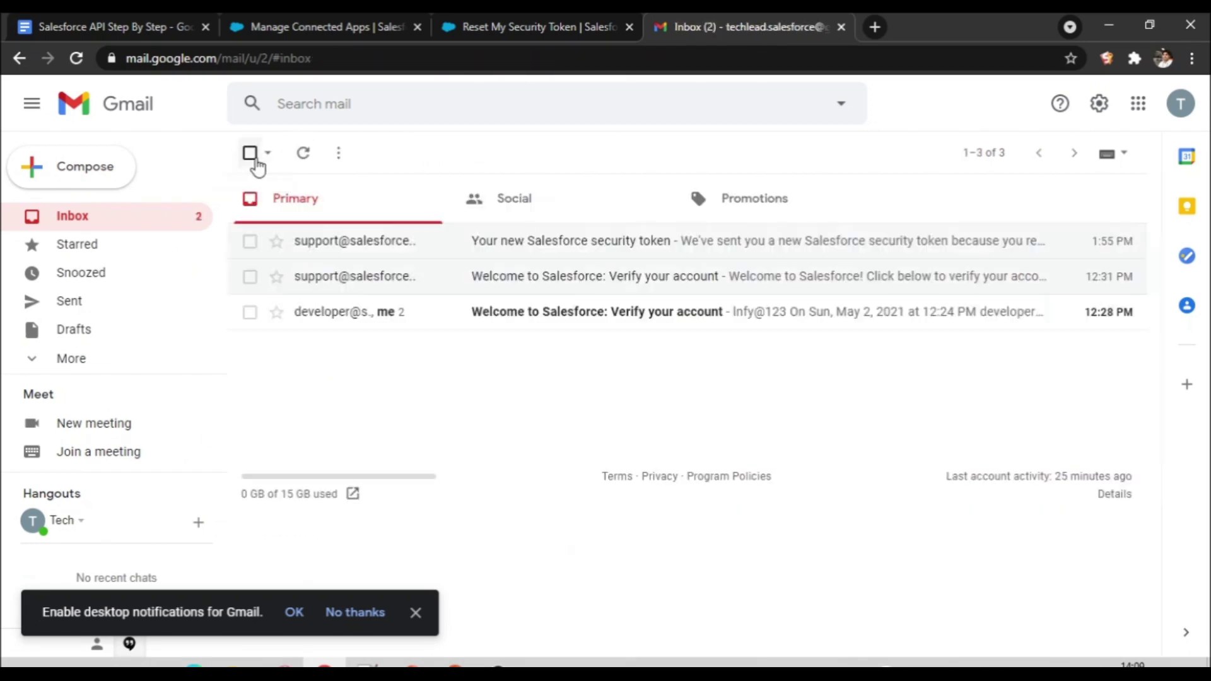
click(571, 255)
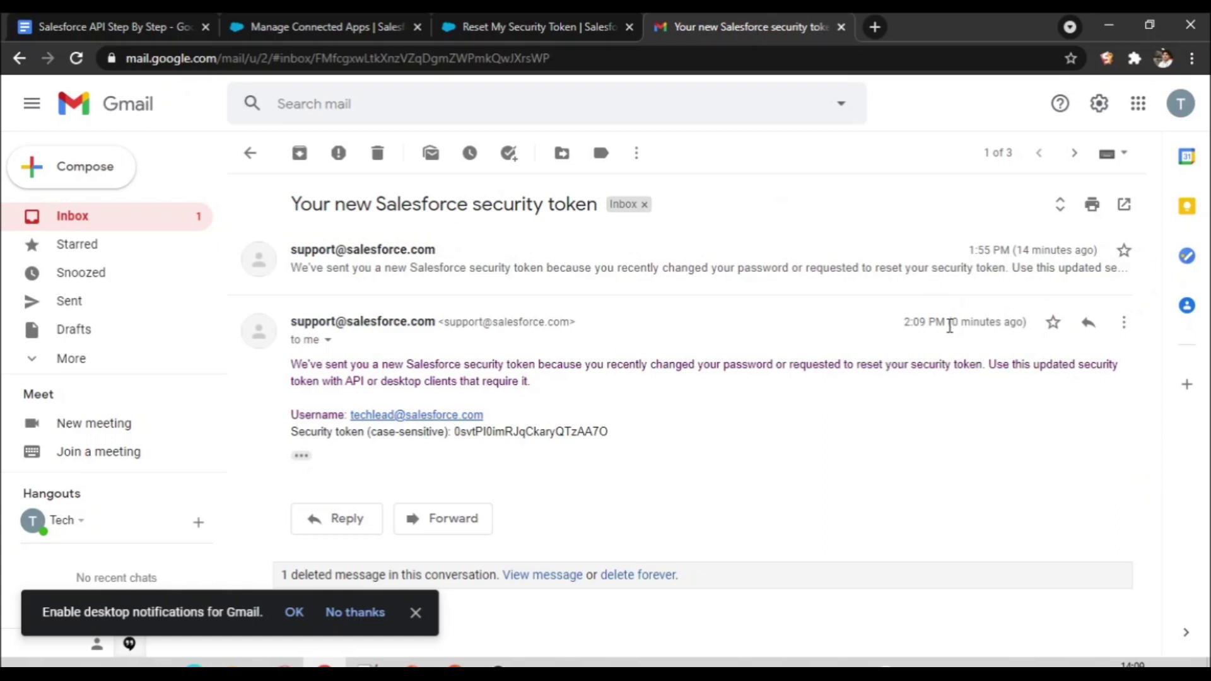
drag(609, 434, 456, 441)
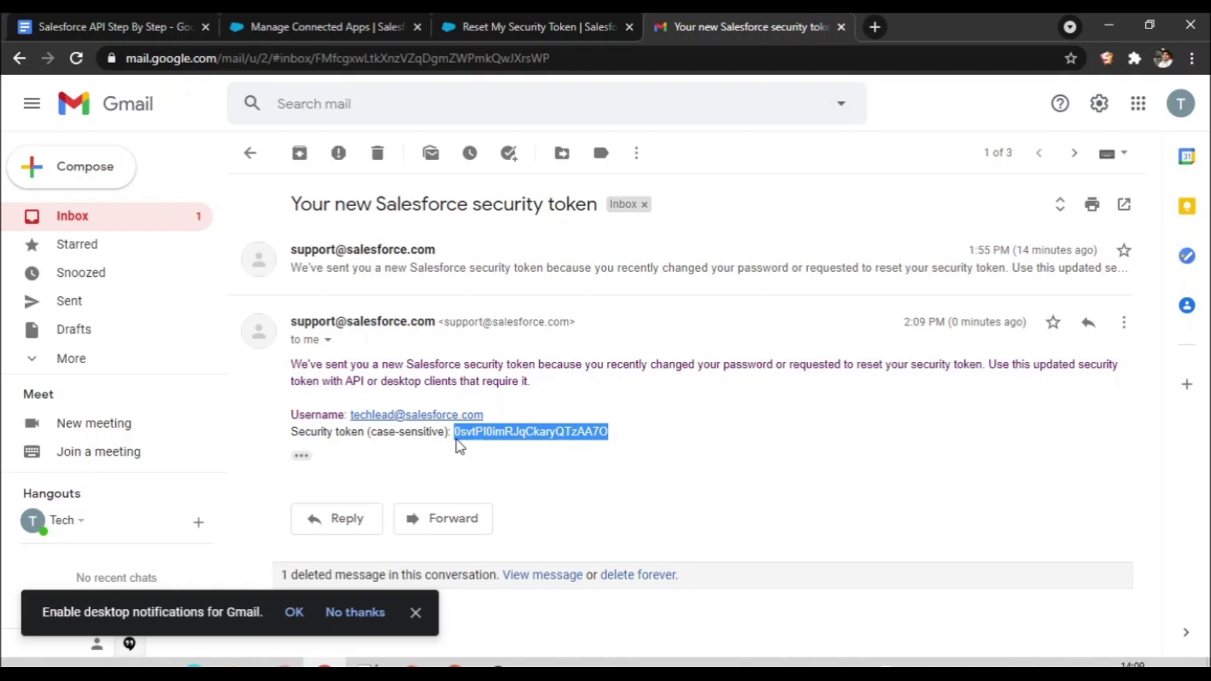
right_click(502, 430)
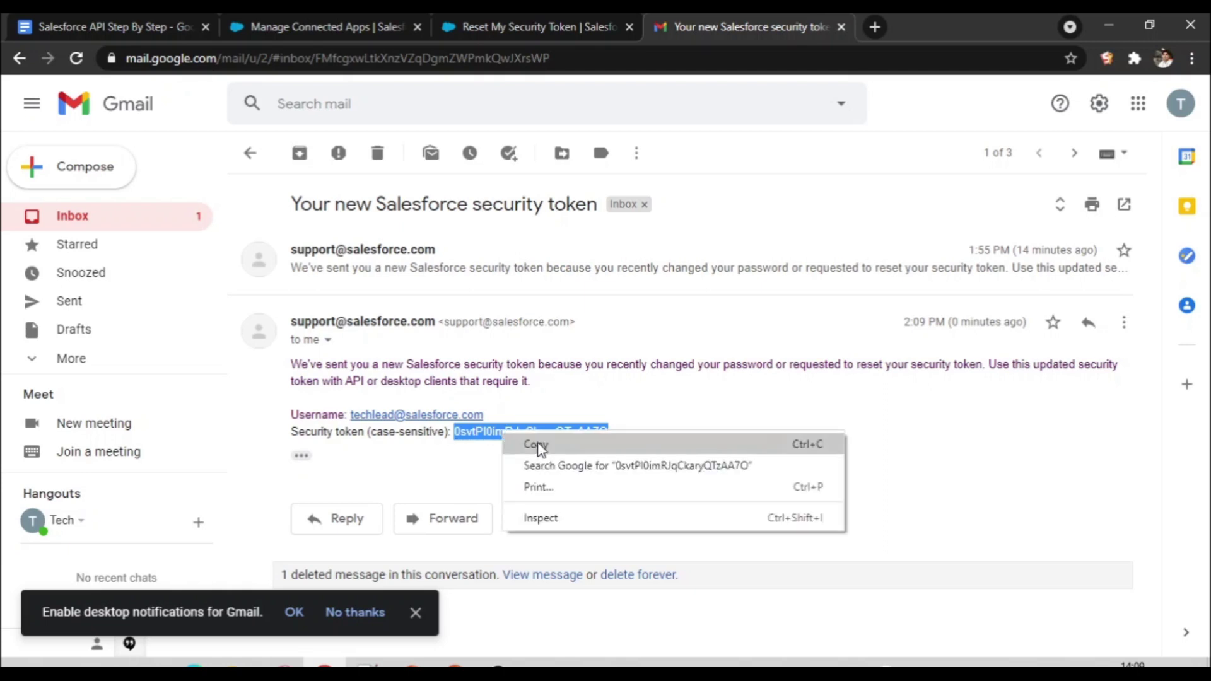
click(539, 446)
click(141, 20)
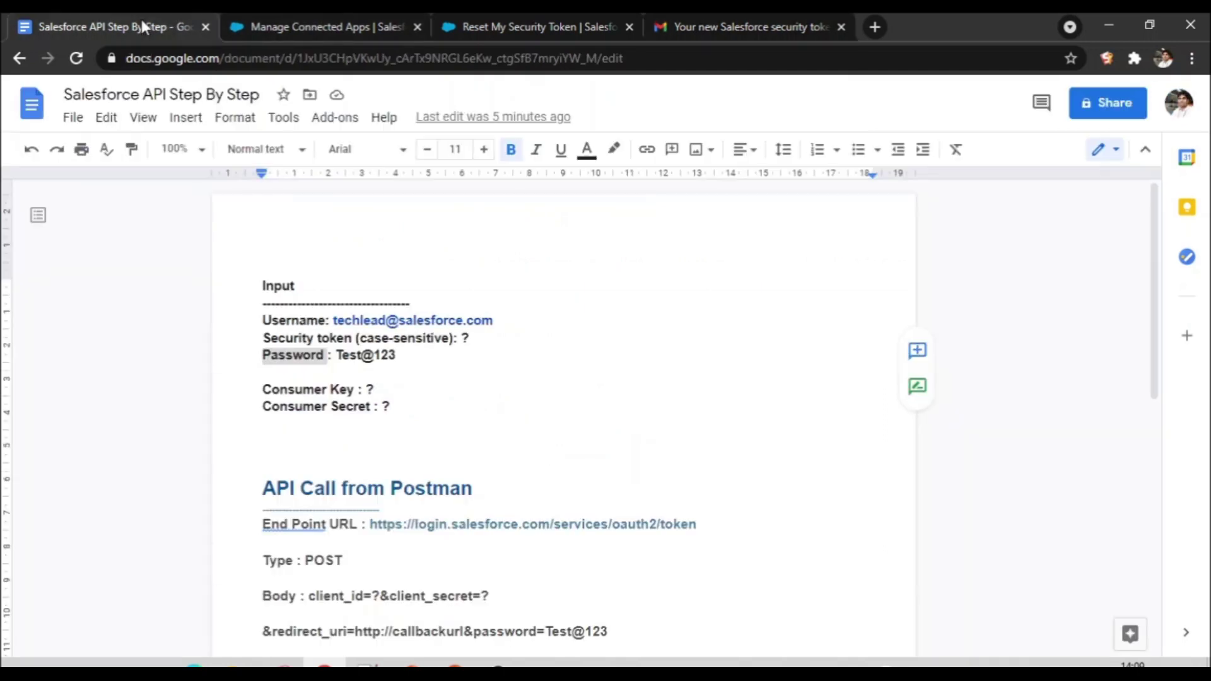
Step: Replace the Security token '?' with the copied token, pasted without formatting
click(470, 340)
key(BackSpace)
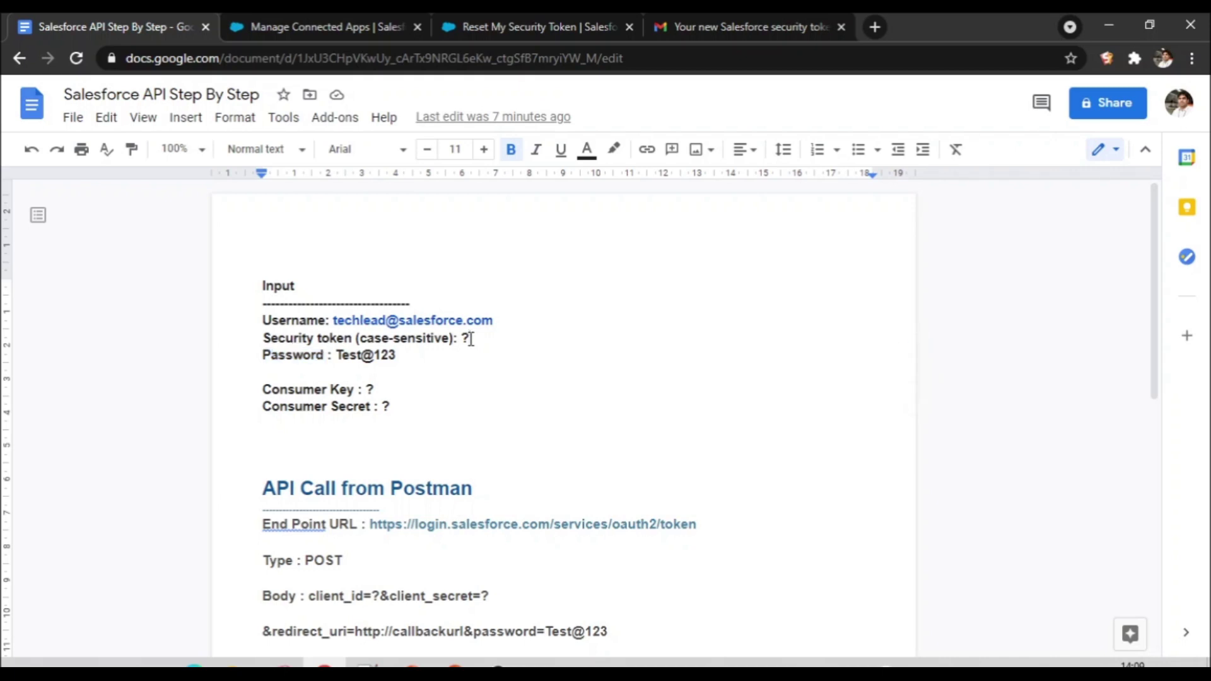
right_click(470, 340)
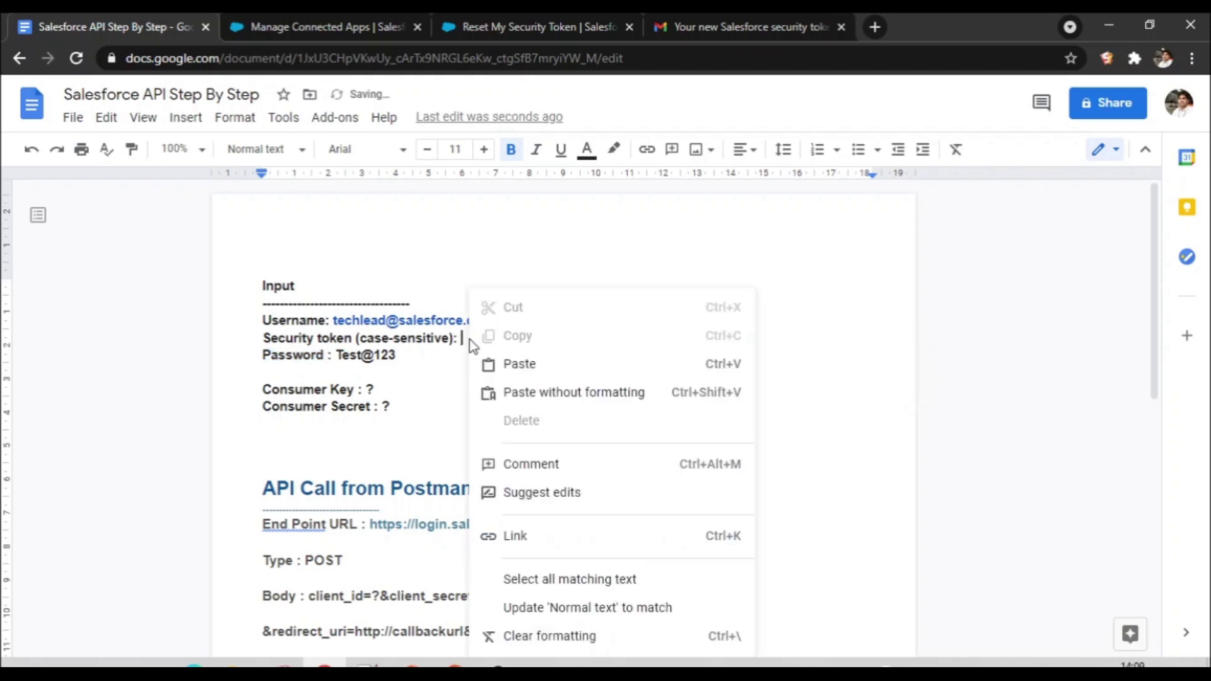
click(546, 391)
click(656, 413)
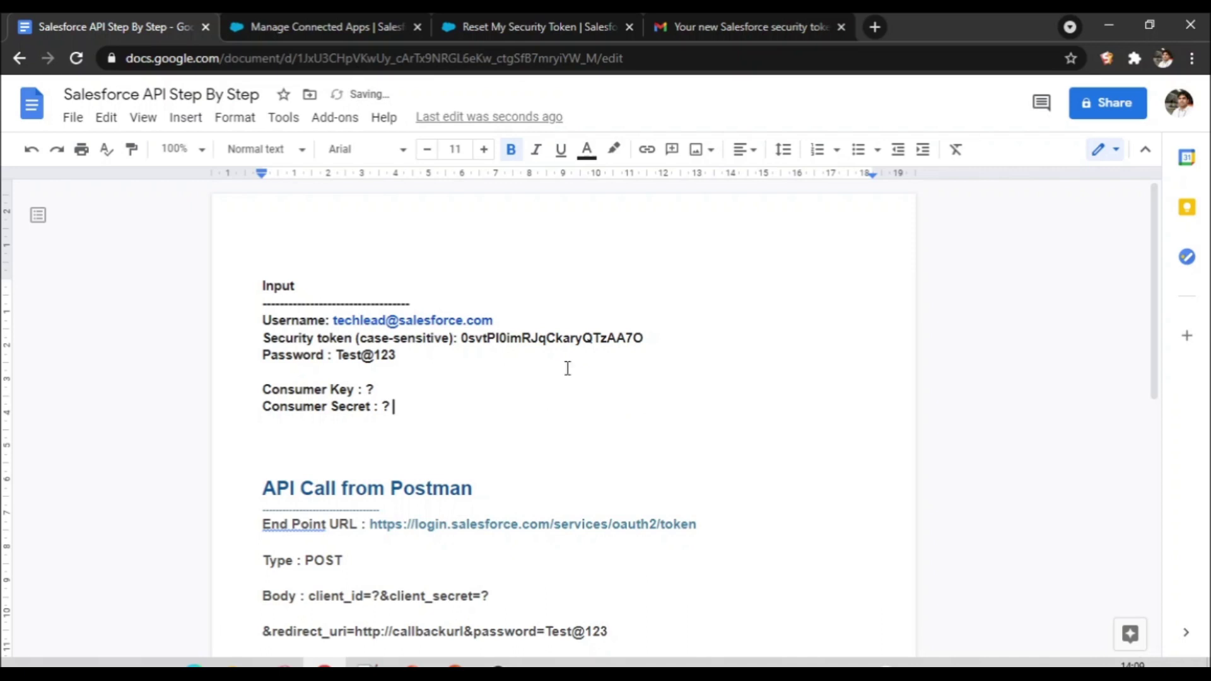
double_click(306, 361)
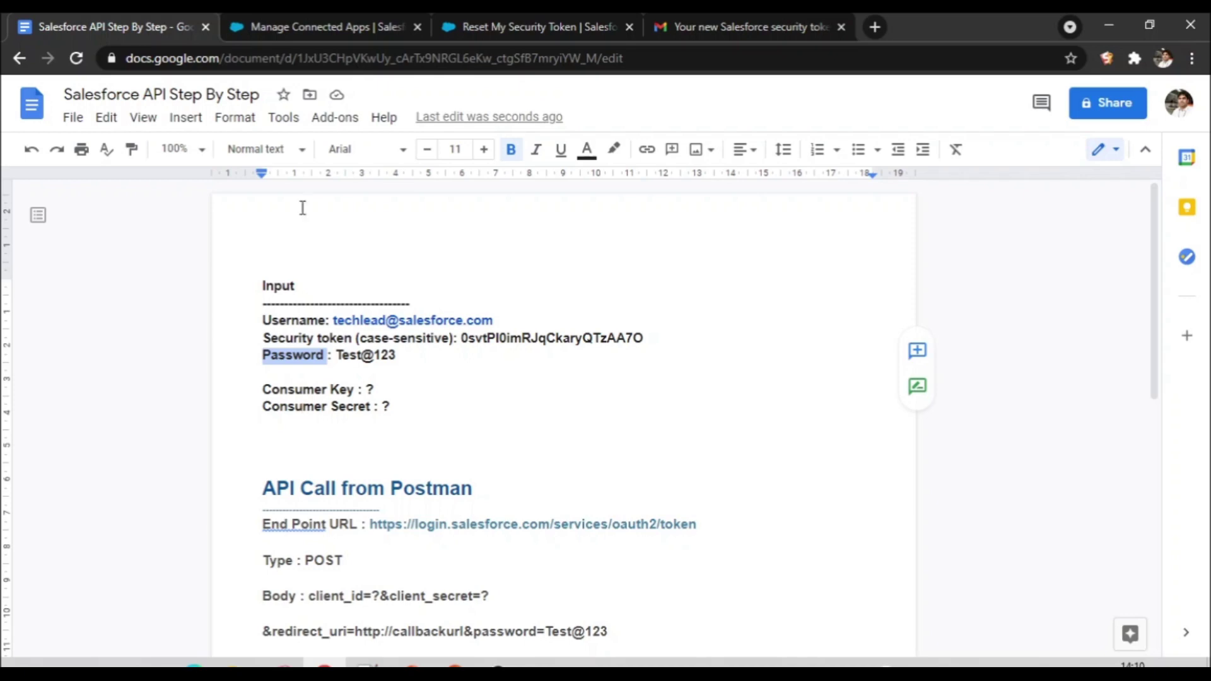
Step: Copy IntegrationApp's Consumer Key from the reloaded page and paste it over the '?' in the notes
click(346, 19)
click(76, 59)
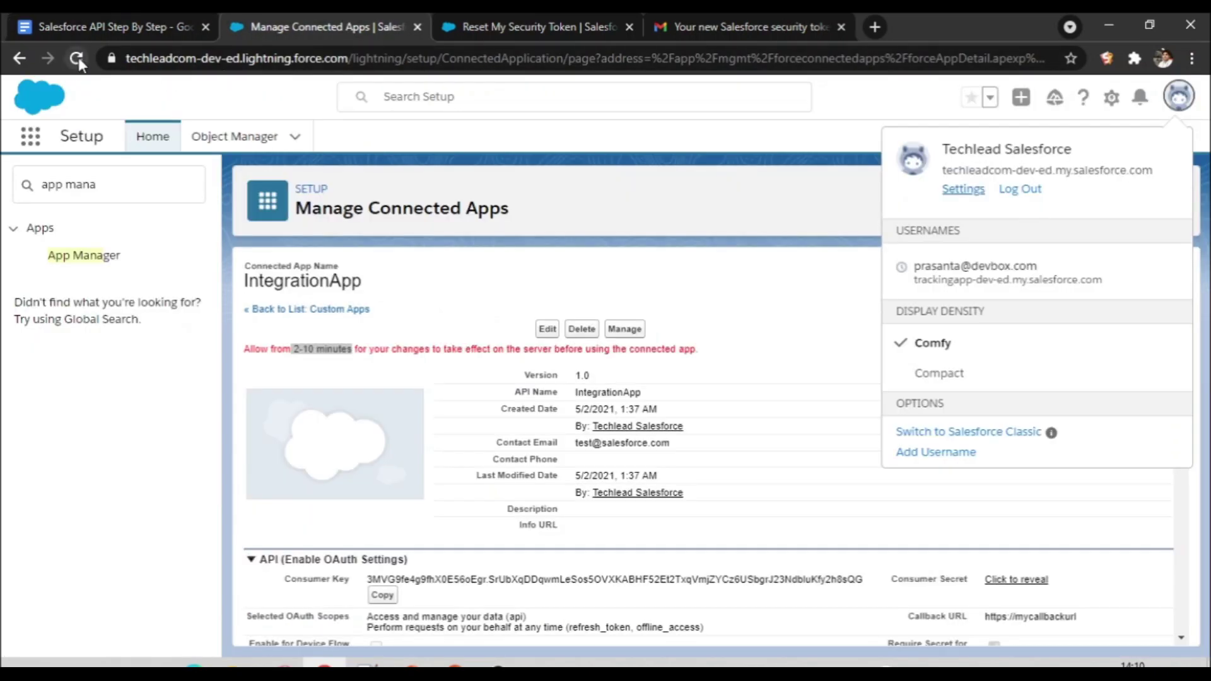
click(383, 595)
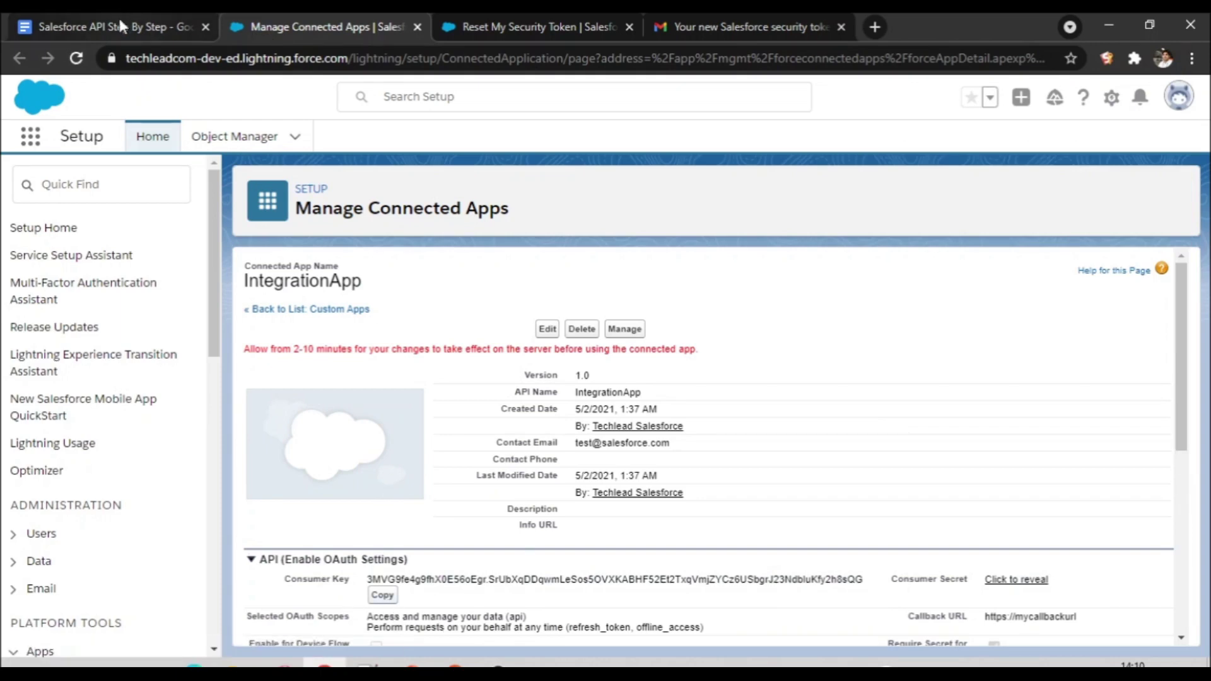
click(119, 15)
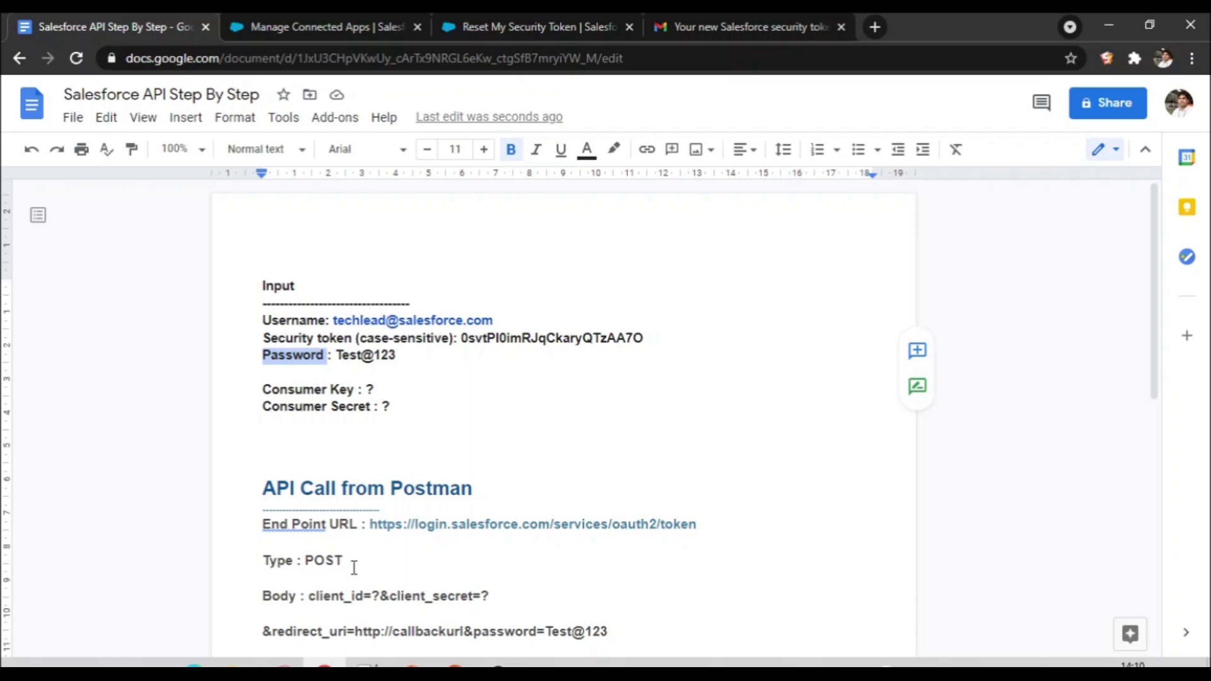
double_click(369, 389)
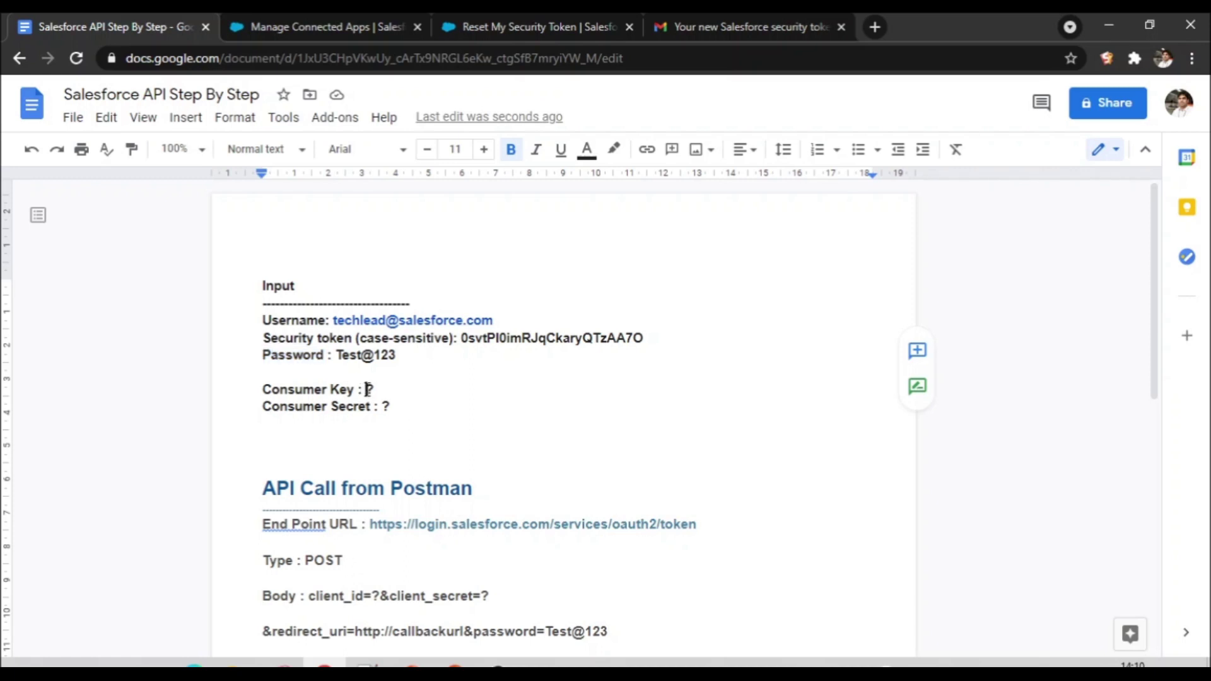
key(ctrl+v)
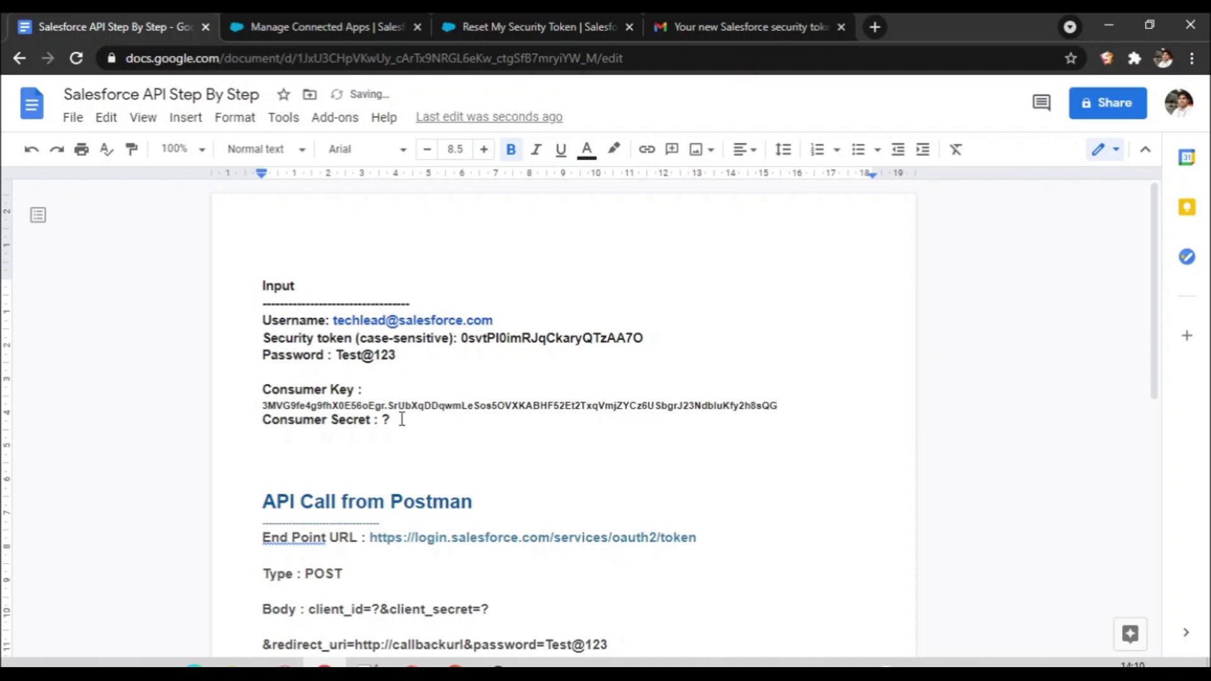
Step: Reveal the Consumer Secret and paste it in place of the Consumer Secret '?'
click(336, 26)
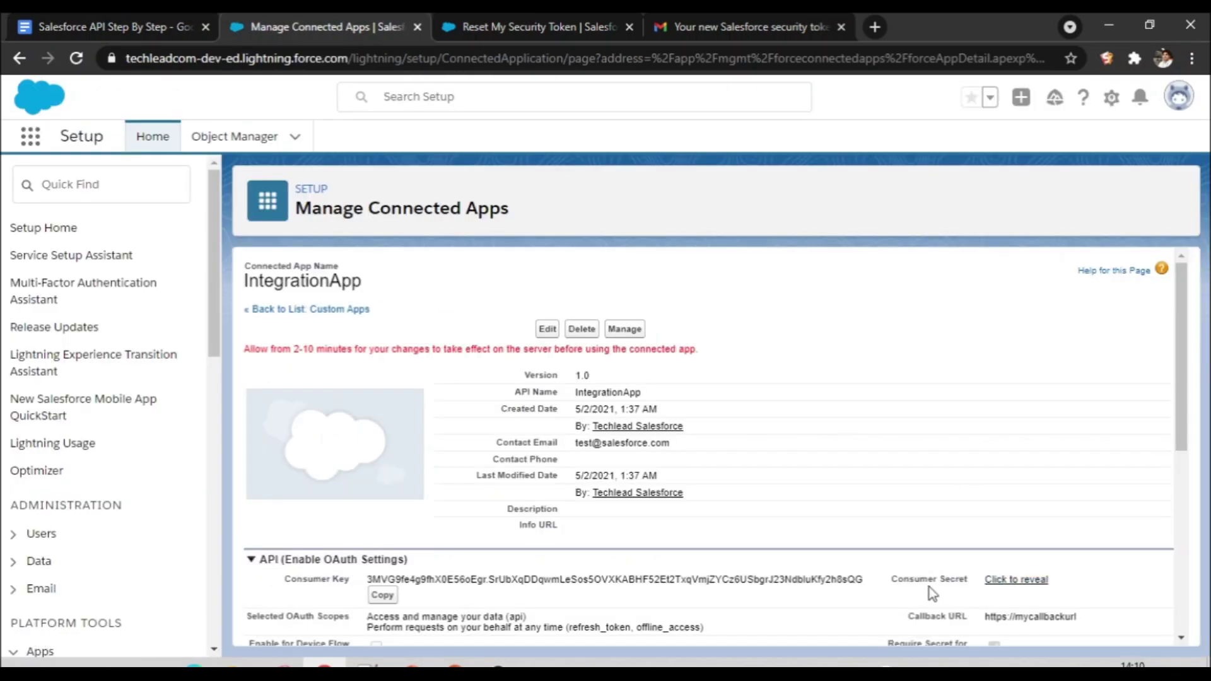
click(1021, 584)
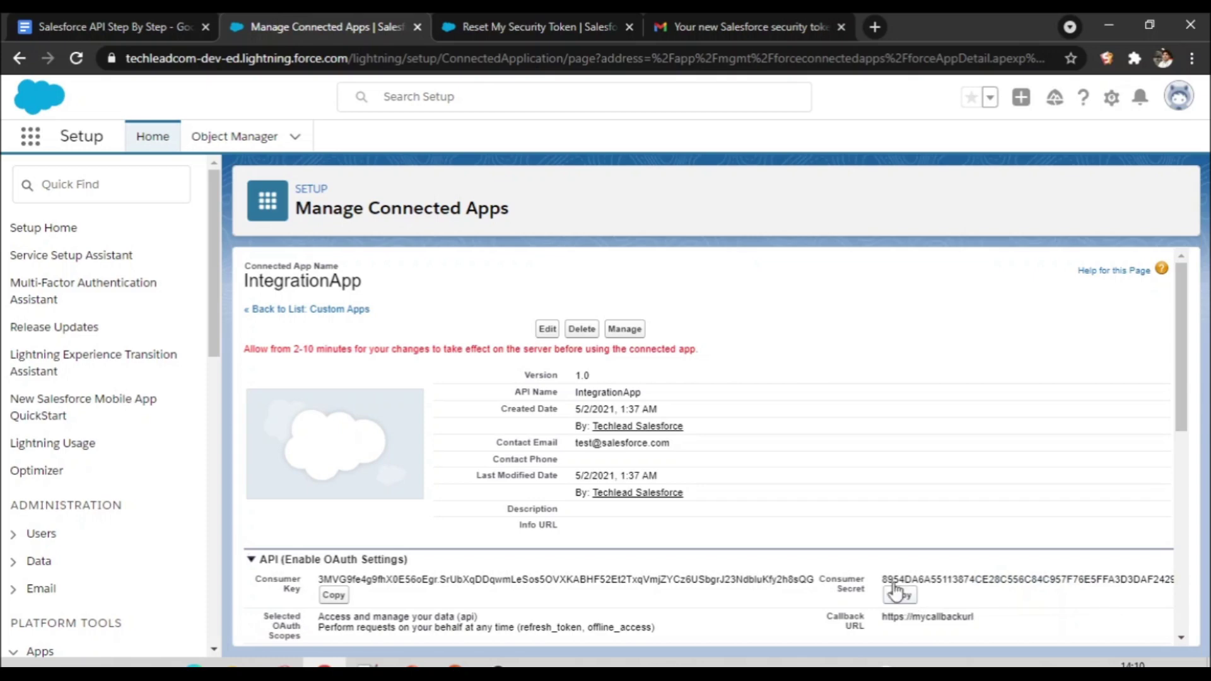
click(150, 29)
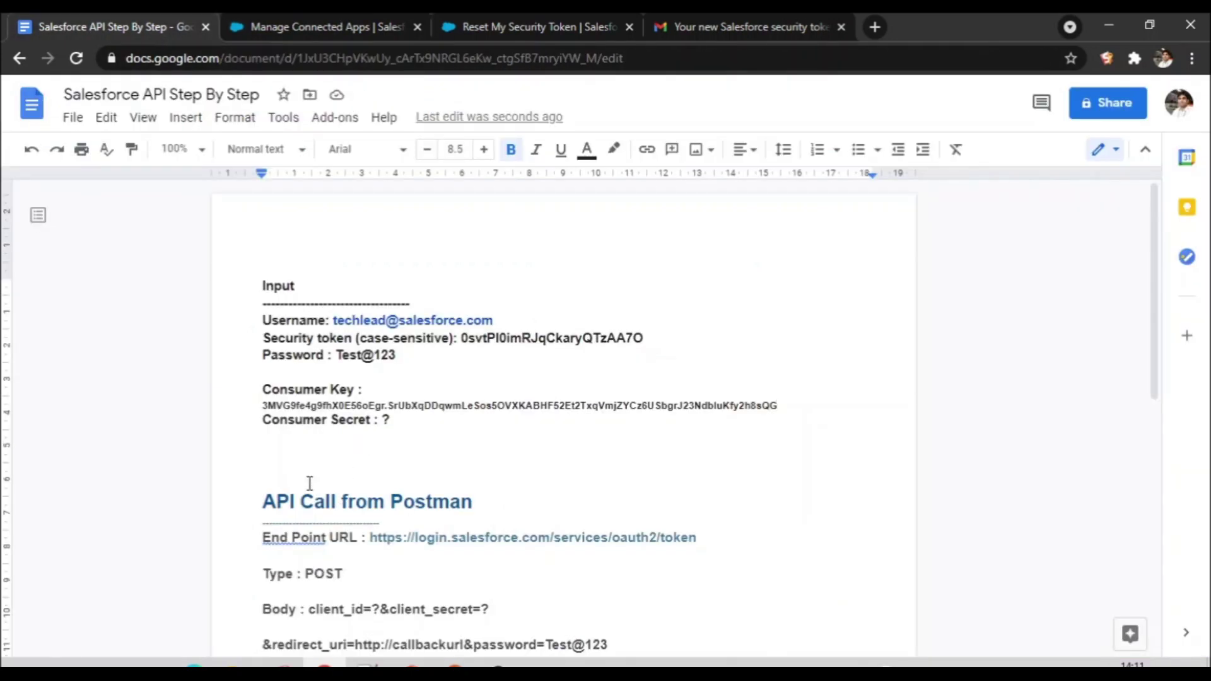
click(396, 421)
key(BackSpace)
key(ctrl+v)
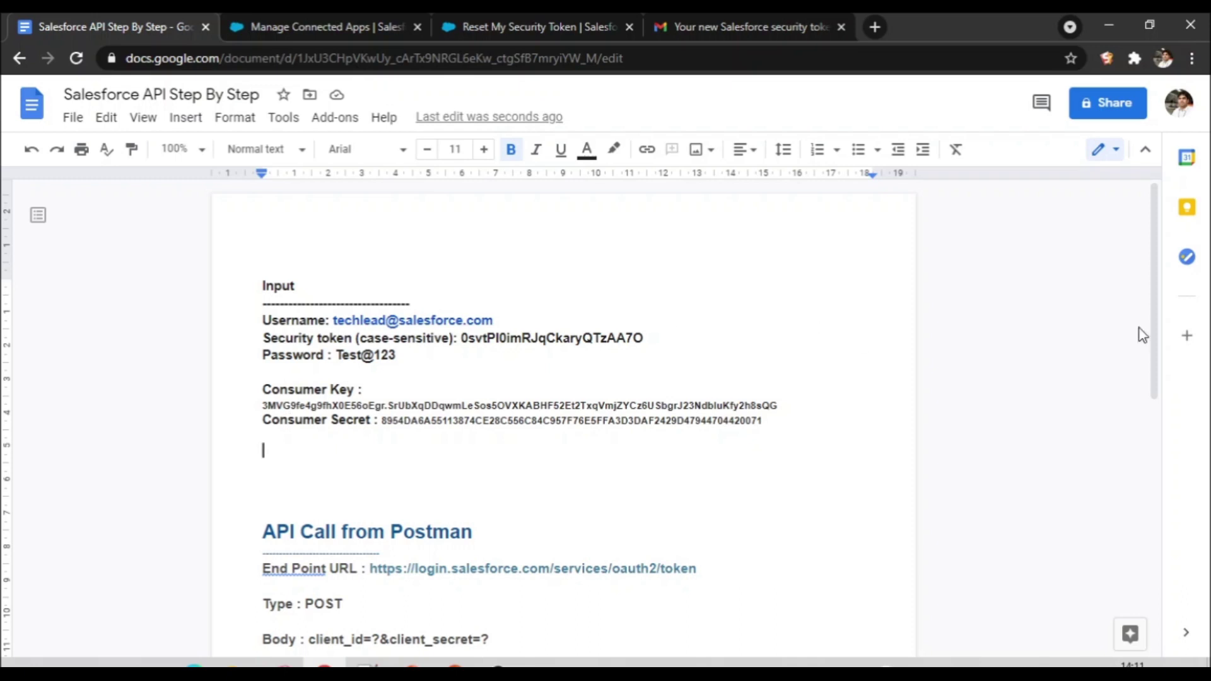
Step: Highlight the token endpoint URL, the word login and the POST request type in the notes
drag(1159, 383, 1200, 465)
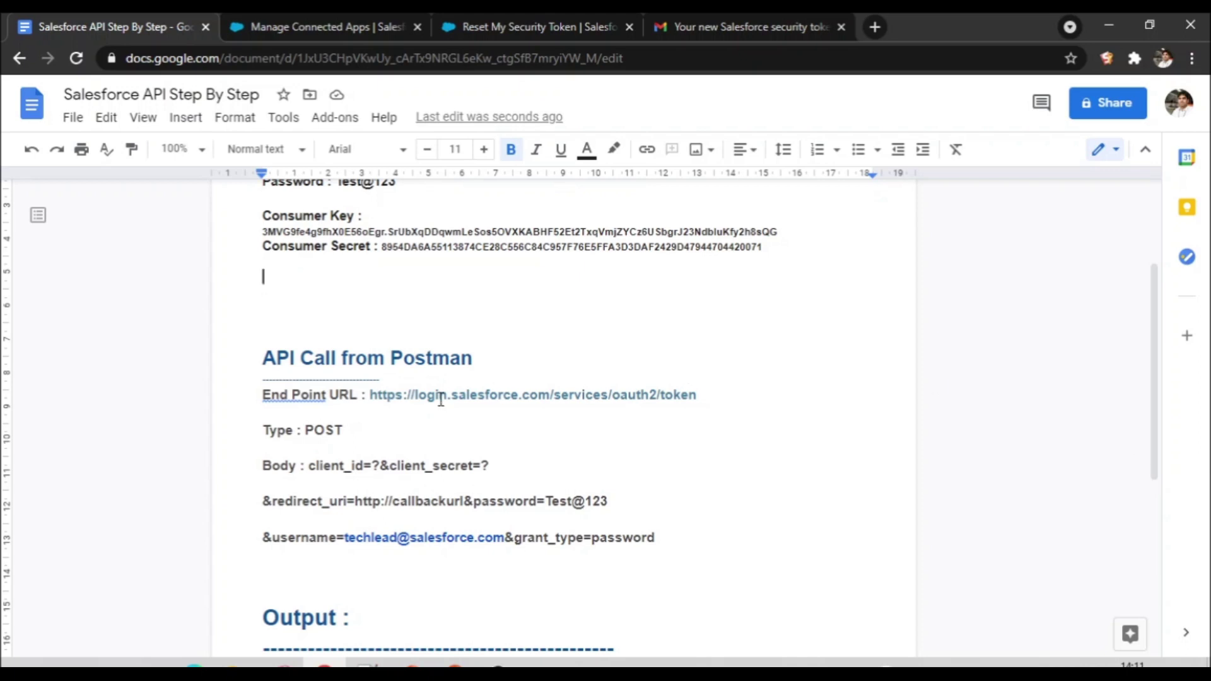
drag(369, 395, 696, 400)
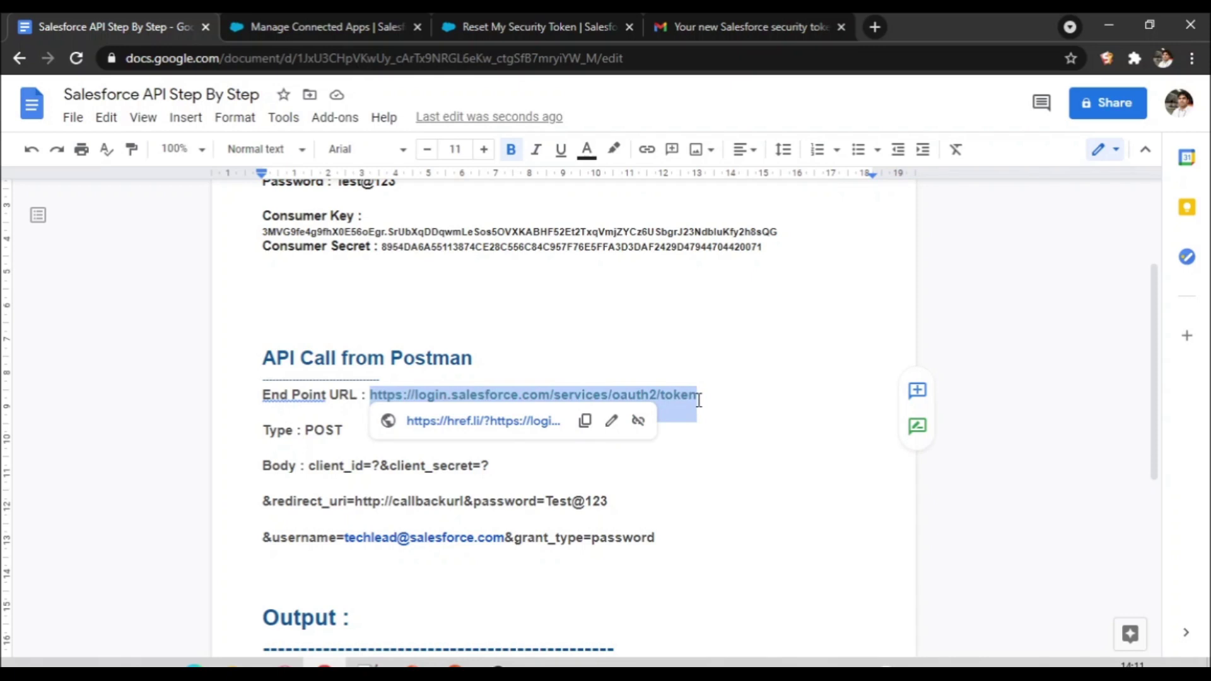
click(779, 476)
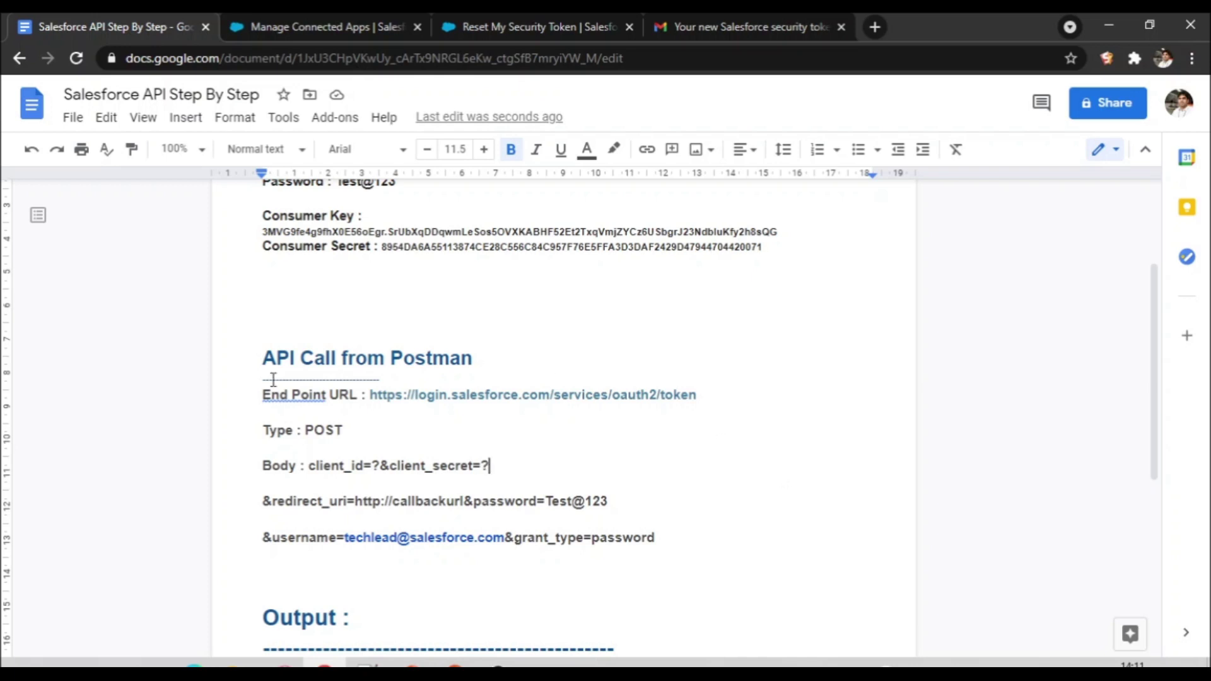
double_click(429, 395)
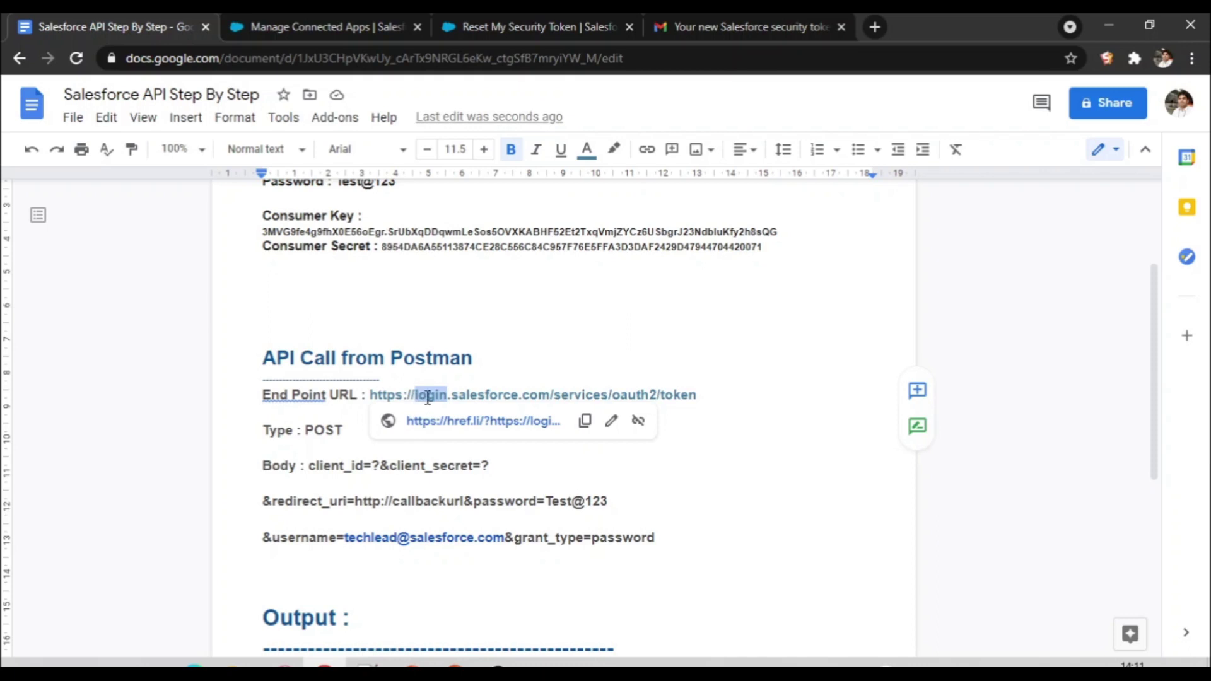
click(837, 503)
double_click(324, 430)
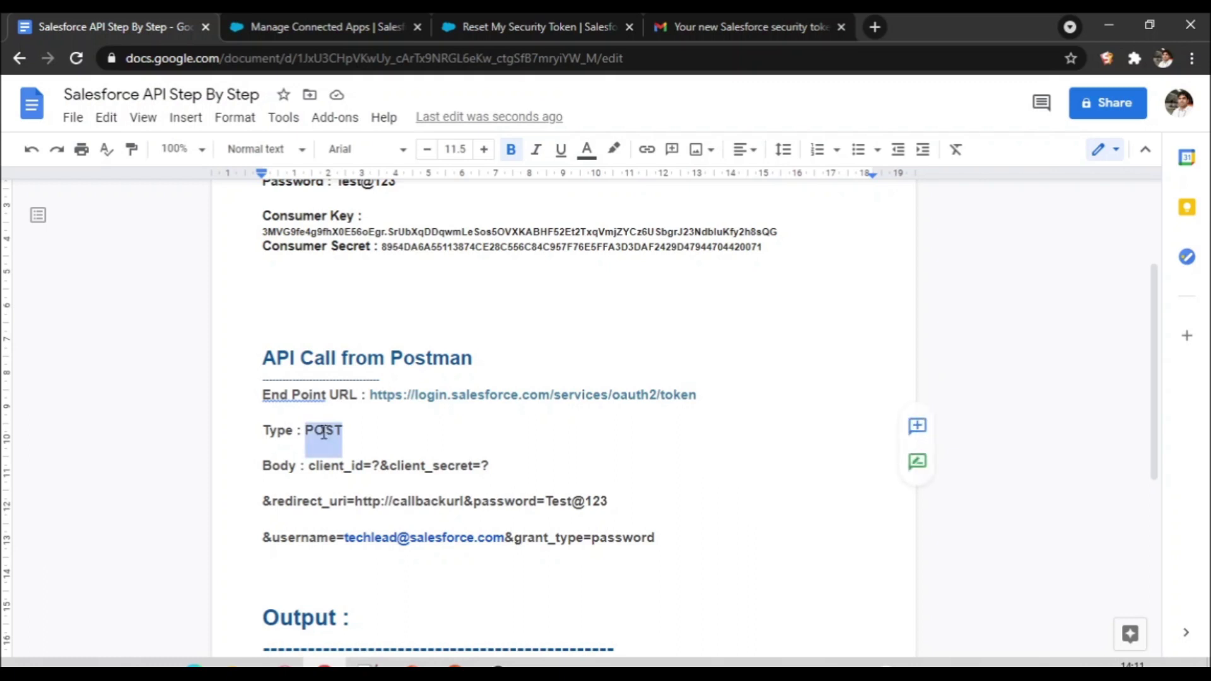
Step: Replace the '?' after client_id= with the copied Consumer Key
click(374, 465)
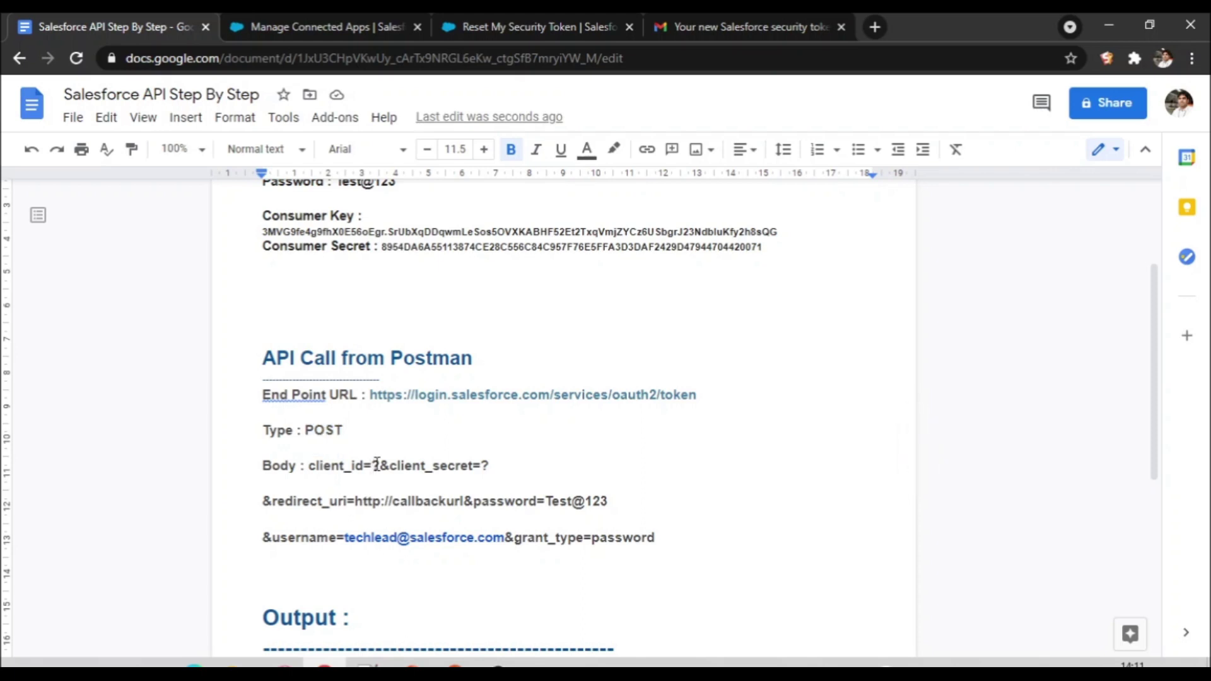
double_click(282, 231)
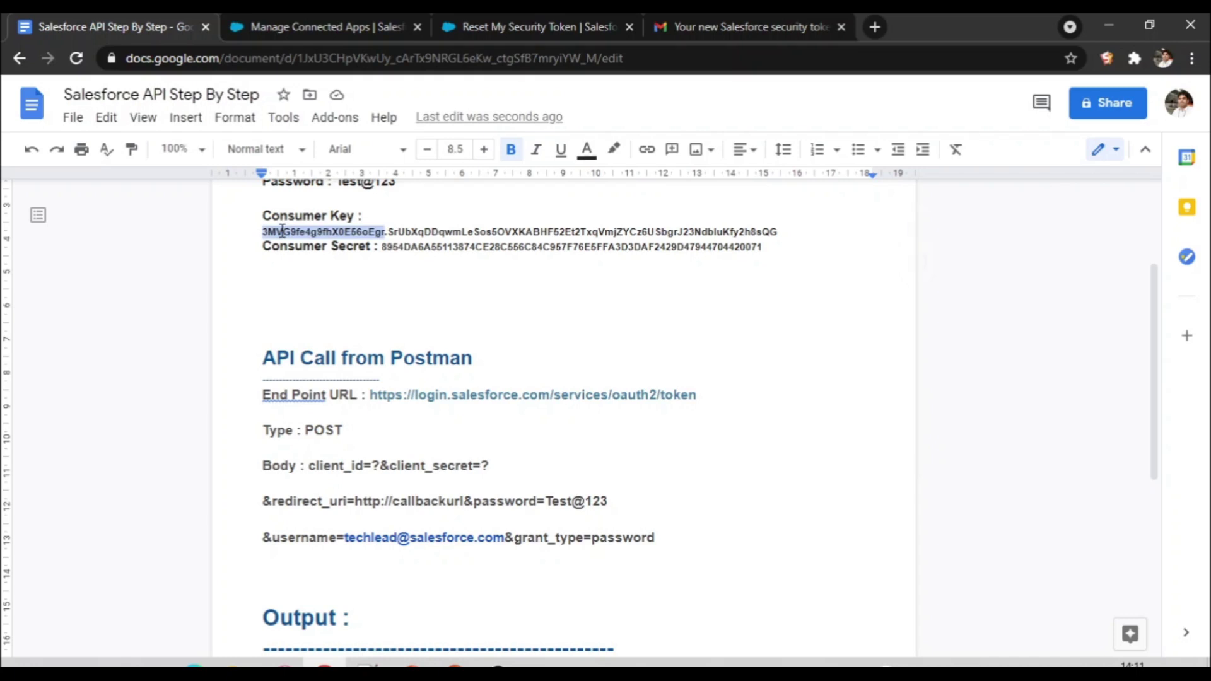
click(265, 230)
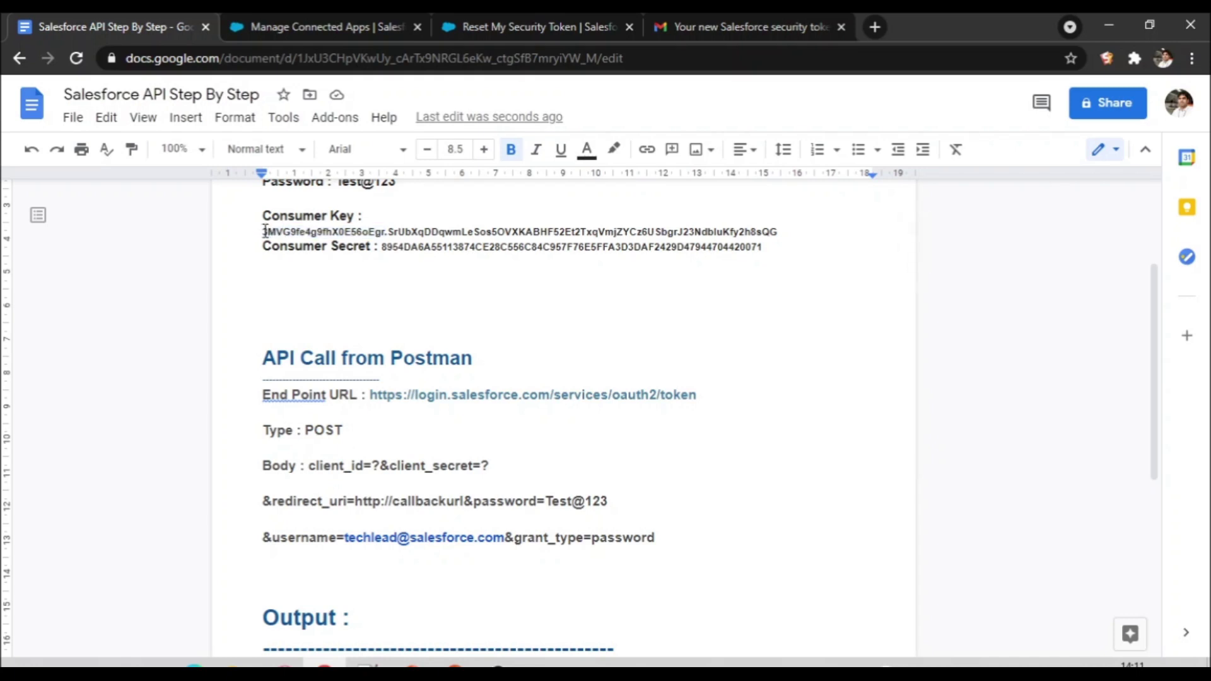
drag(265, 231, 776, 233)
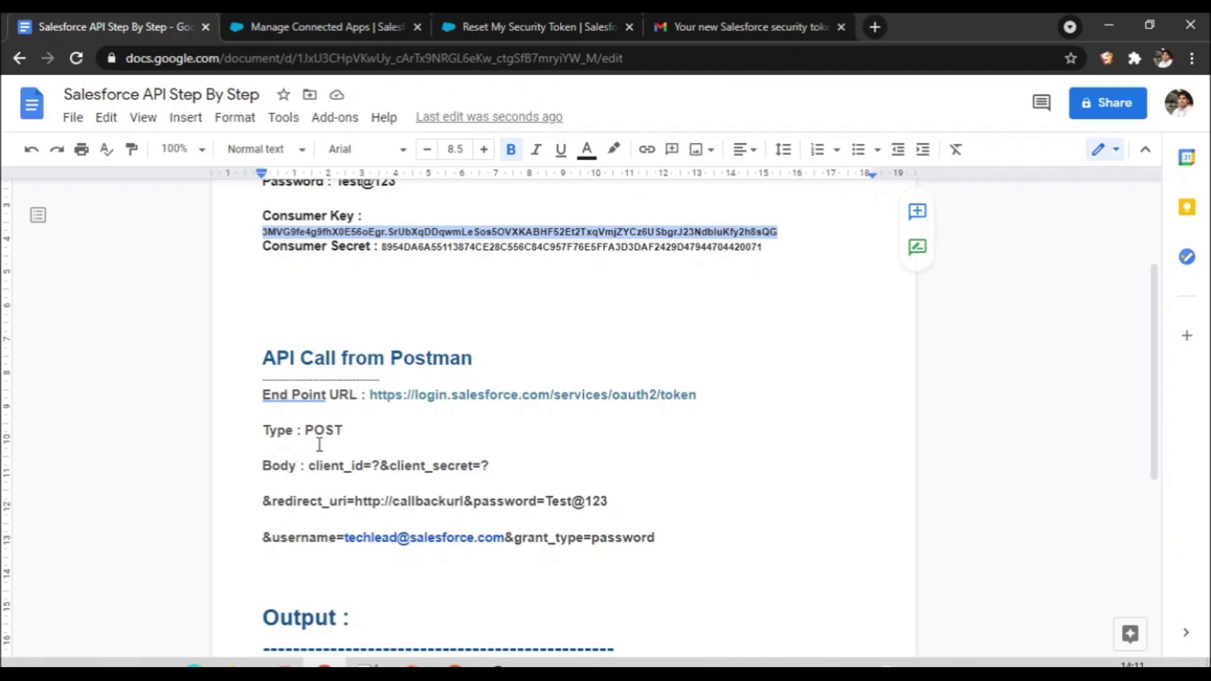
click(380, 465)
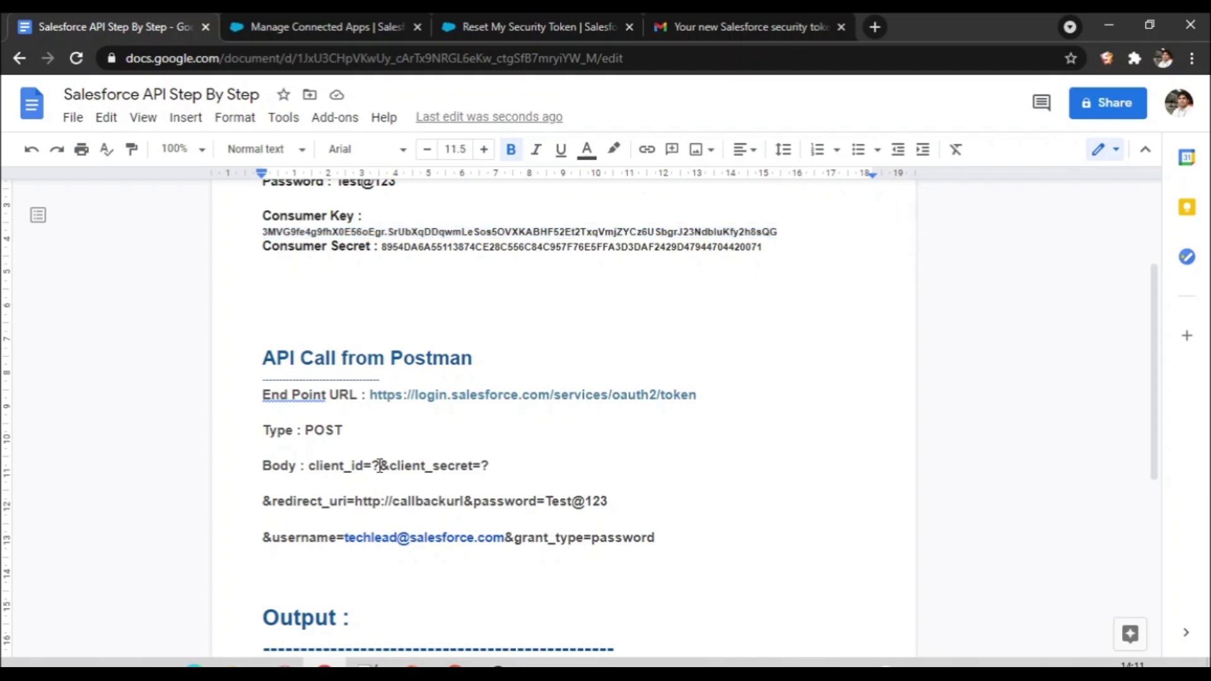
key(BackSpace)
key(ctrl+v)
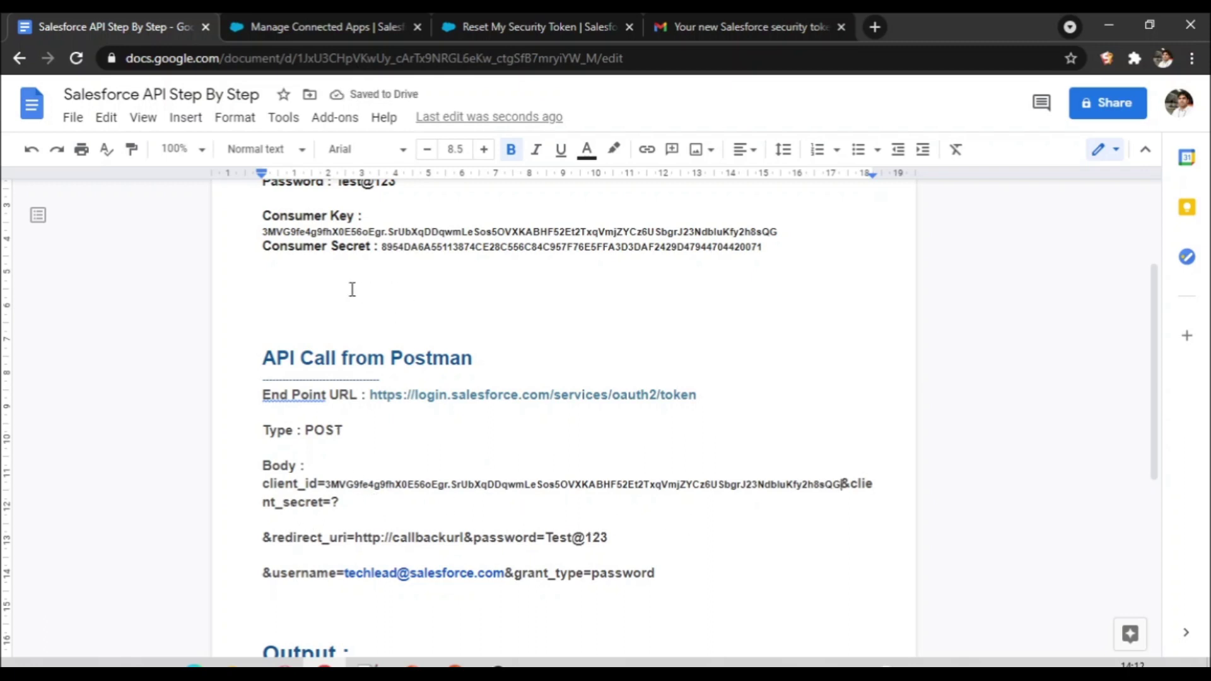
Step: Replace the '?' after client_secret= with the Consumer Secret value
drag(382, 247, 684, 259)
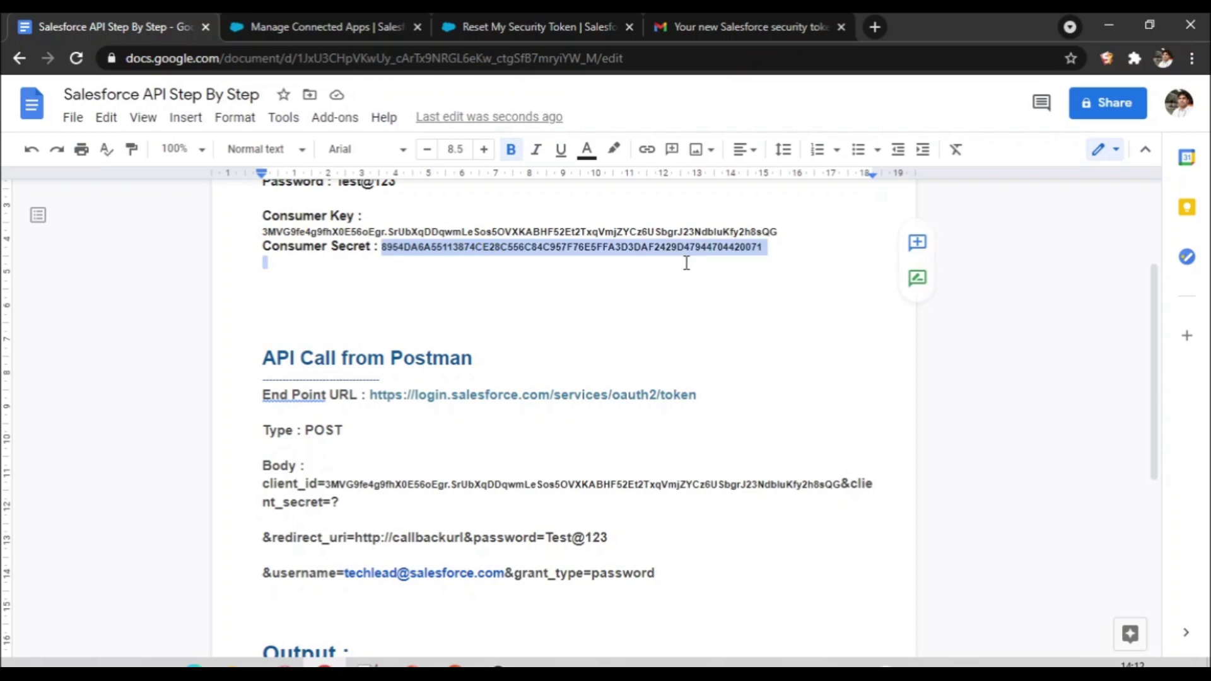
drag(775, 249, 767, 250)
drag(332, 501, 346, 501)
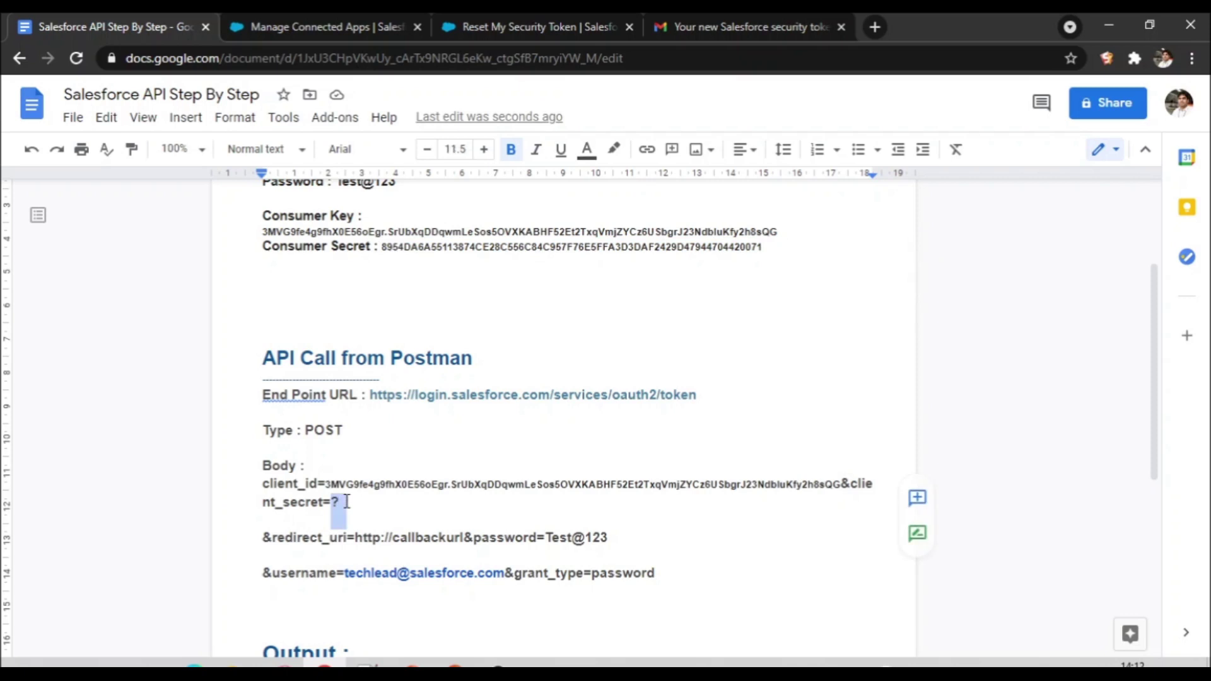
key(ctrl+v)
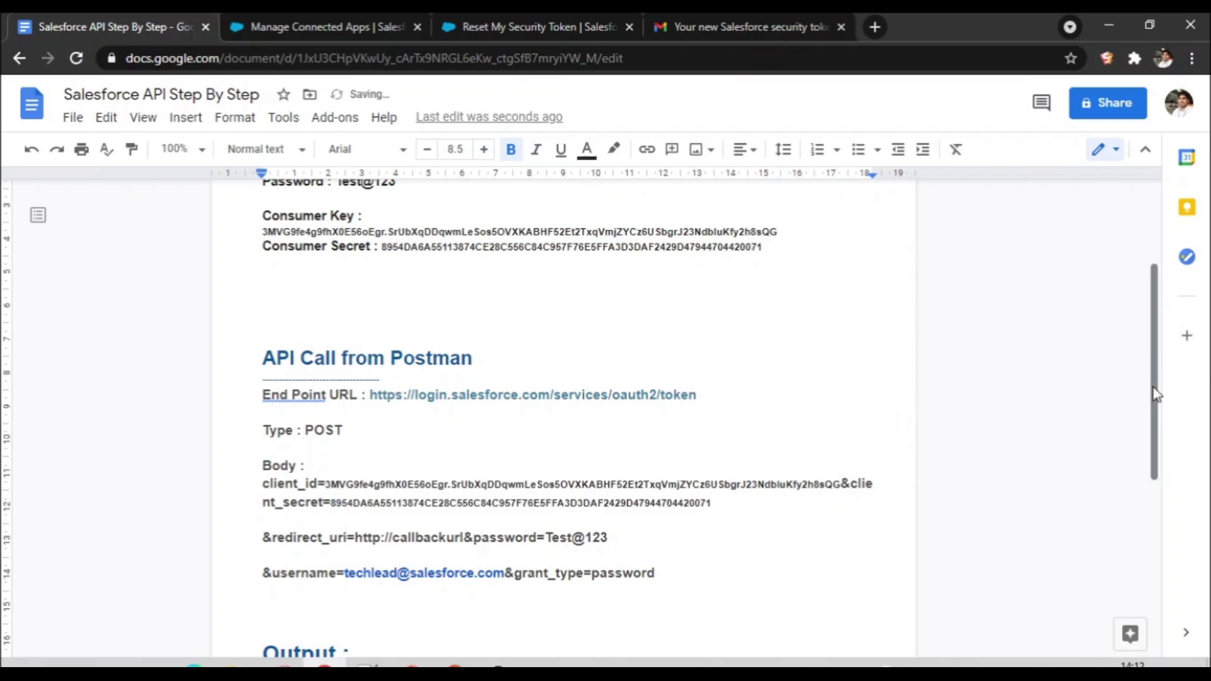
drag(1156, 394, 1173, 433)
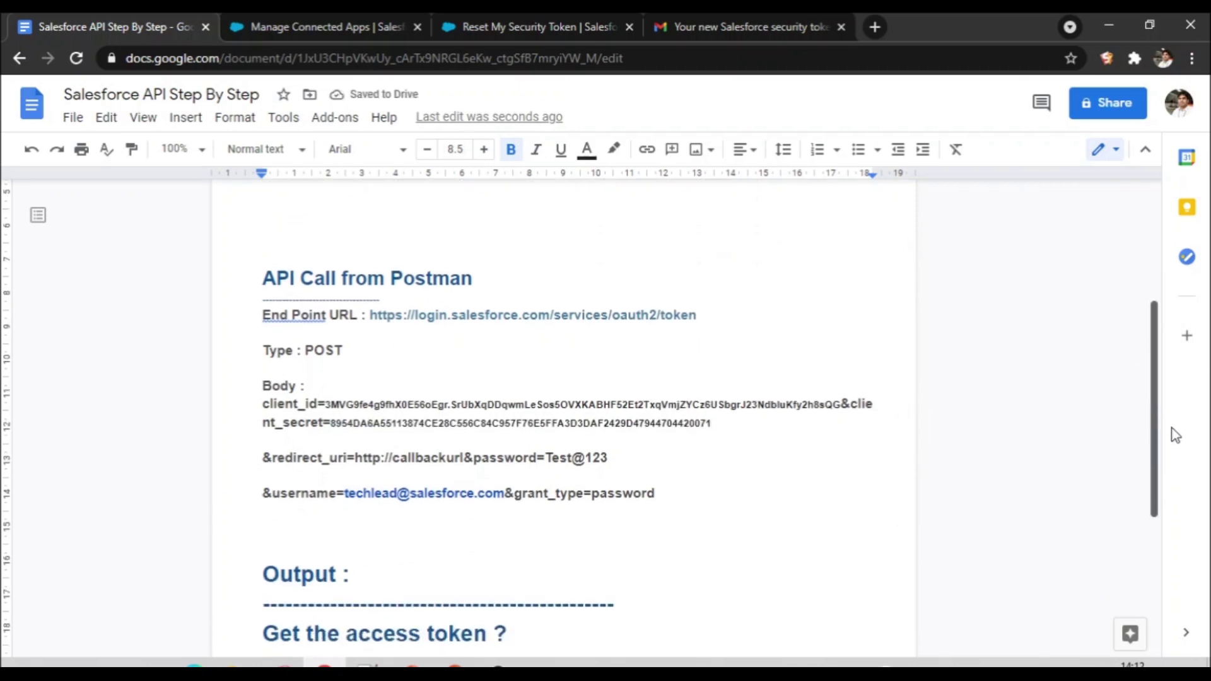
double_click(295, 450)
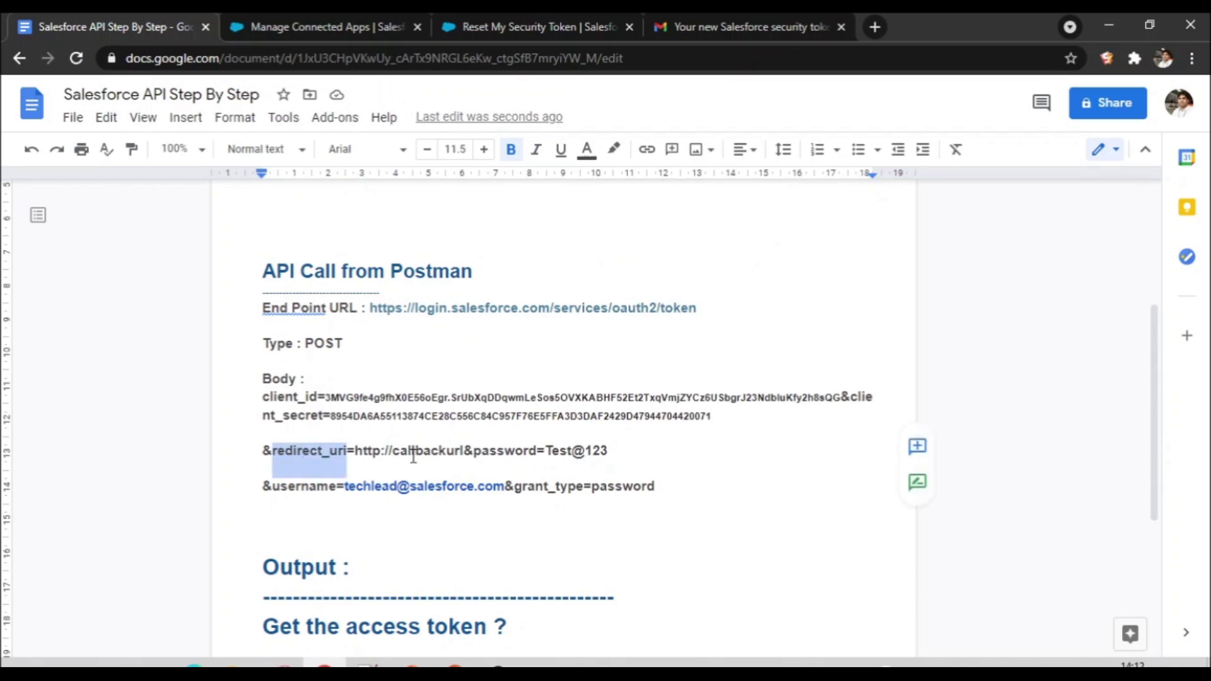
click(392, 451)
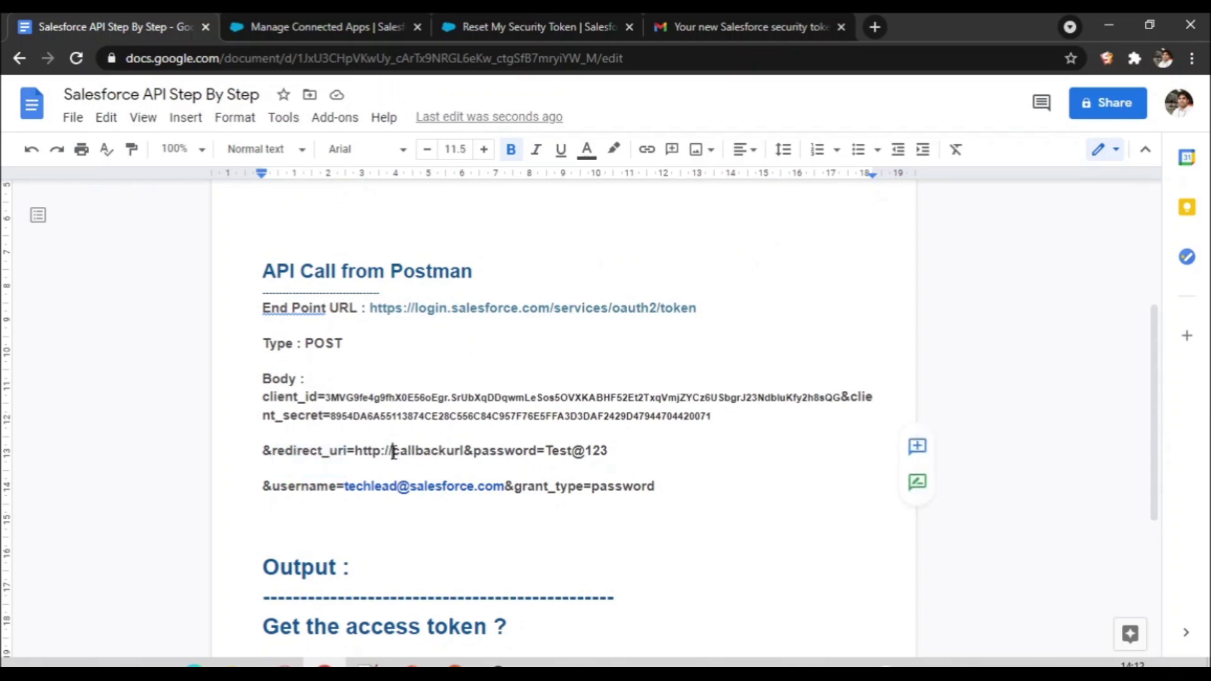
click(377, 25)
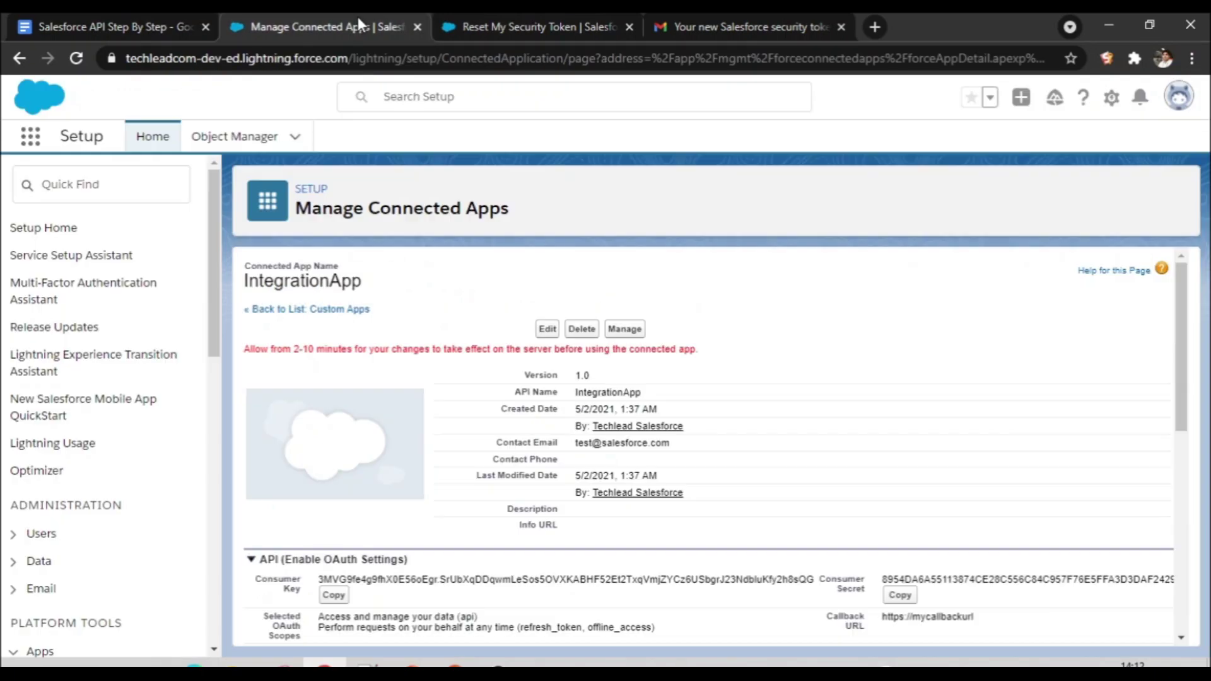
drag(1184, 356, 1156, 446)
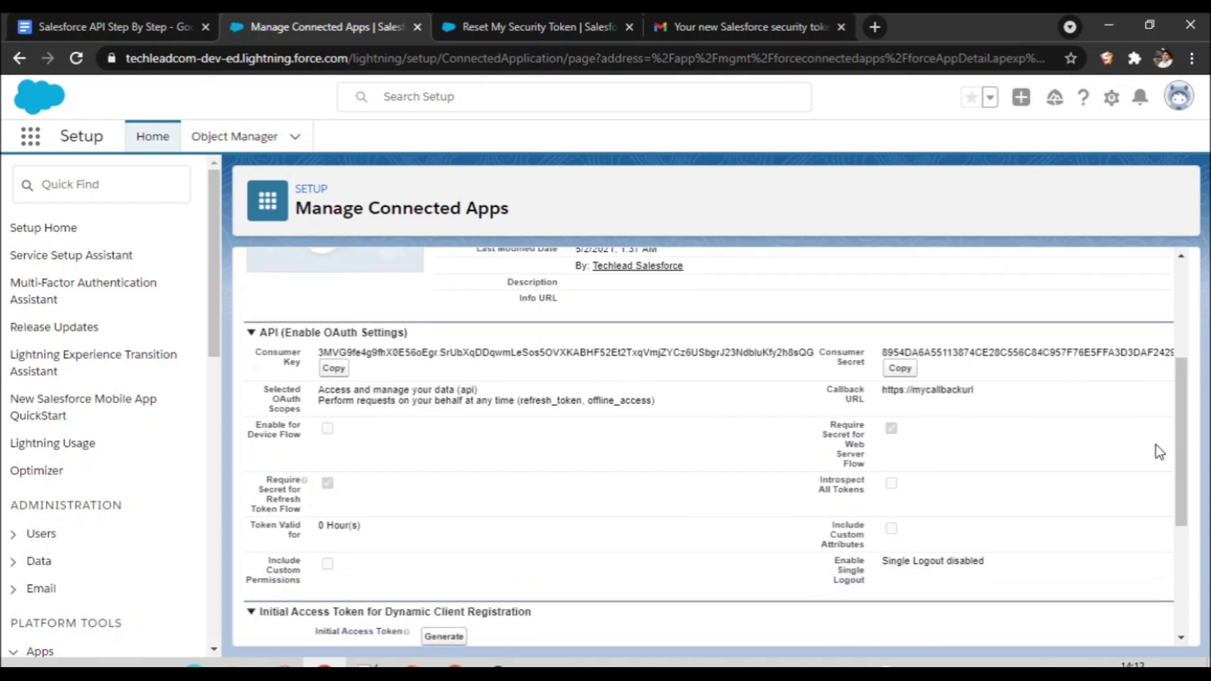
drag(974, 391, 886, 404)
key(ctrl+c)
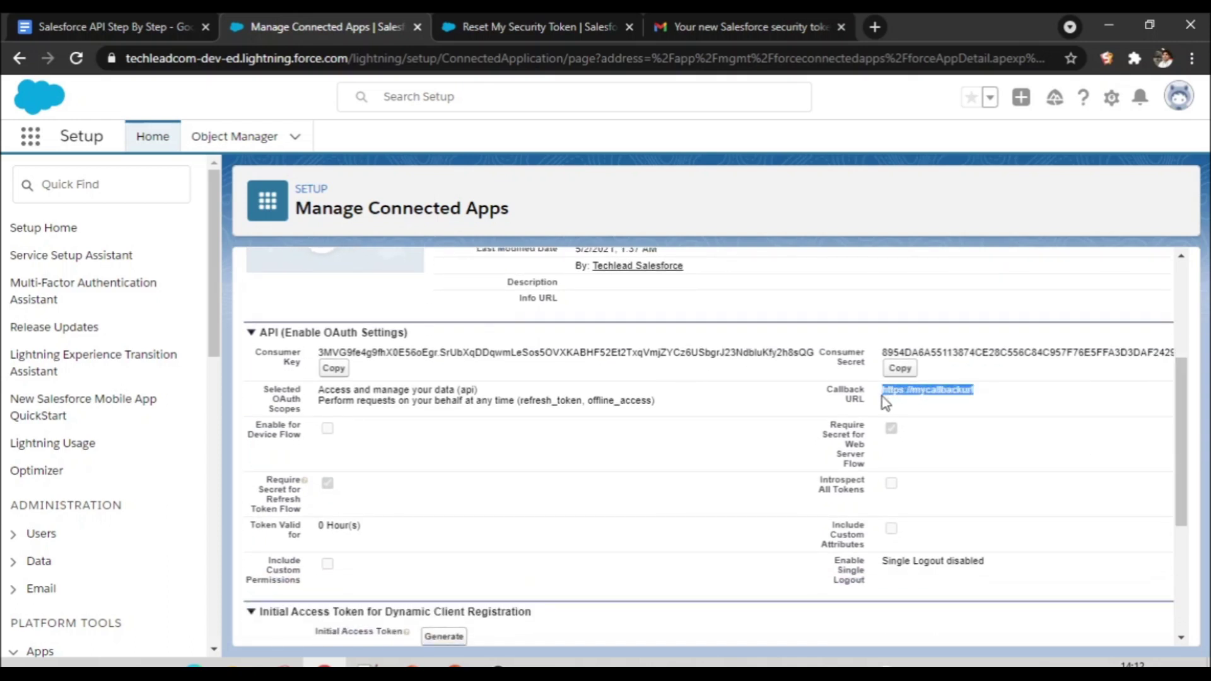
click(146, 25)
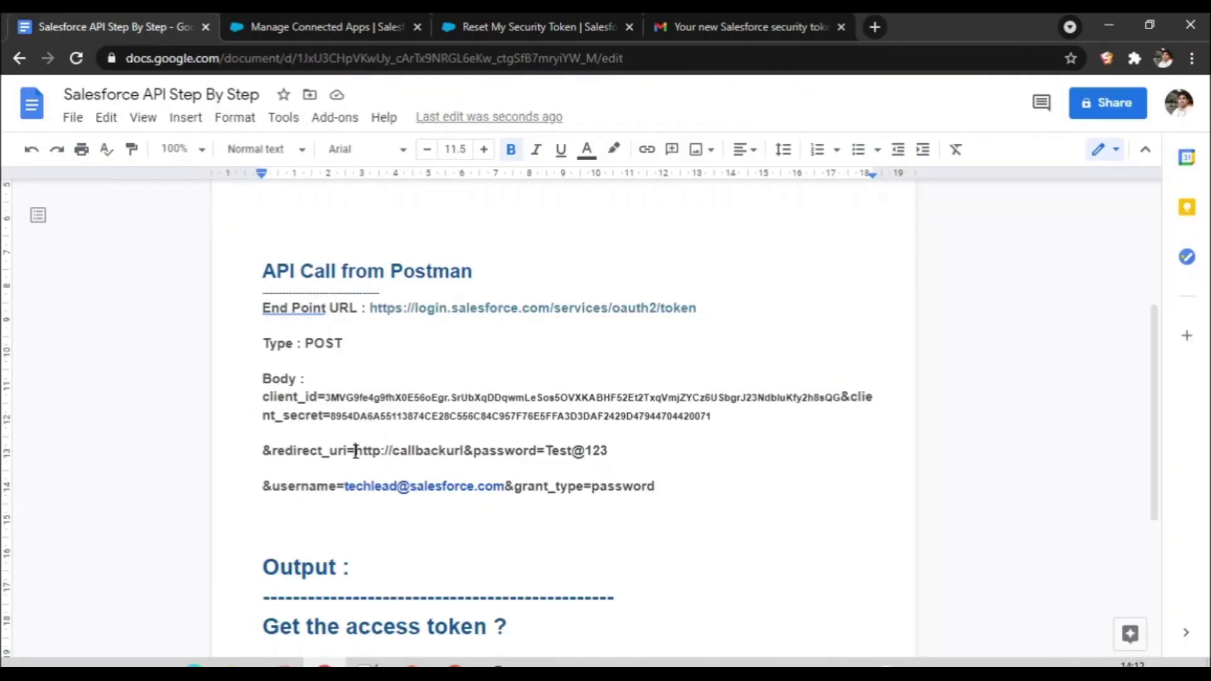
drag(355, 450, 464, 454)
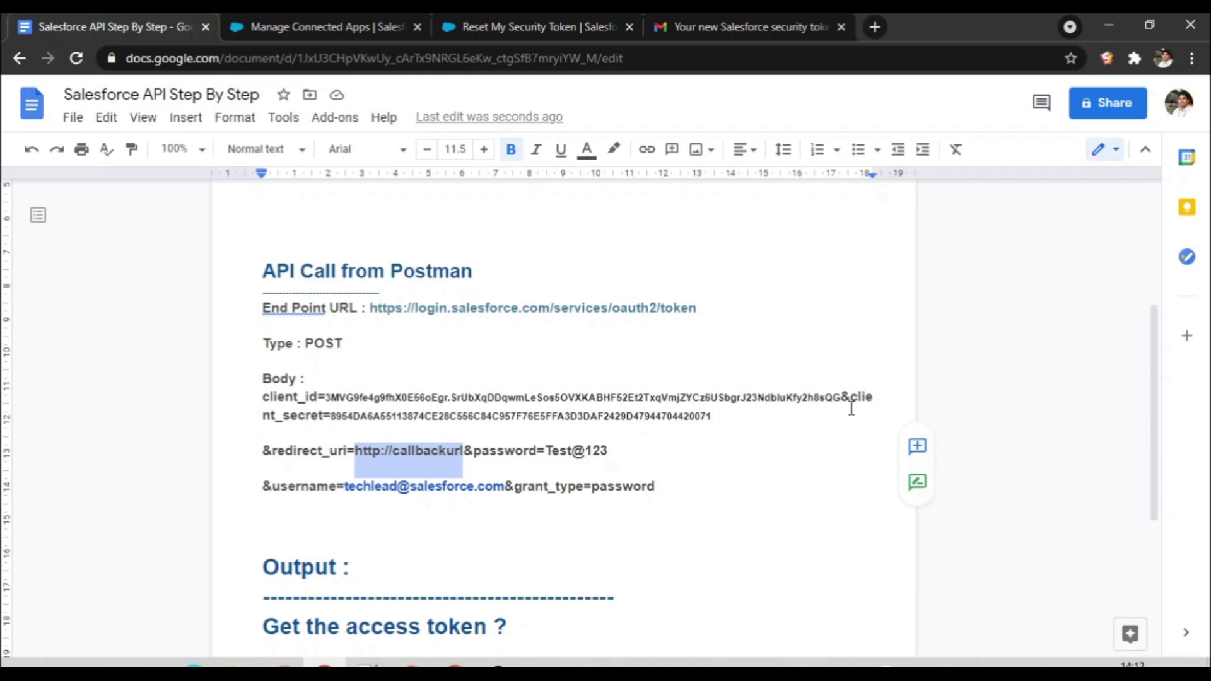
key(ctrl+v)
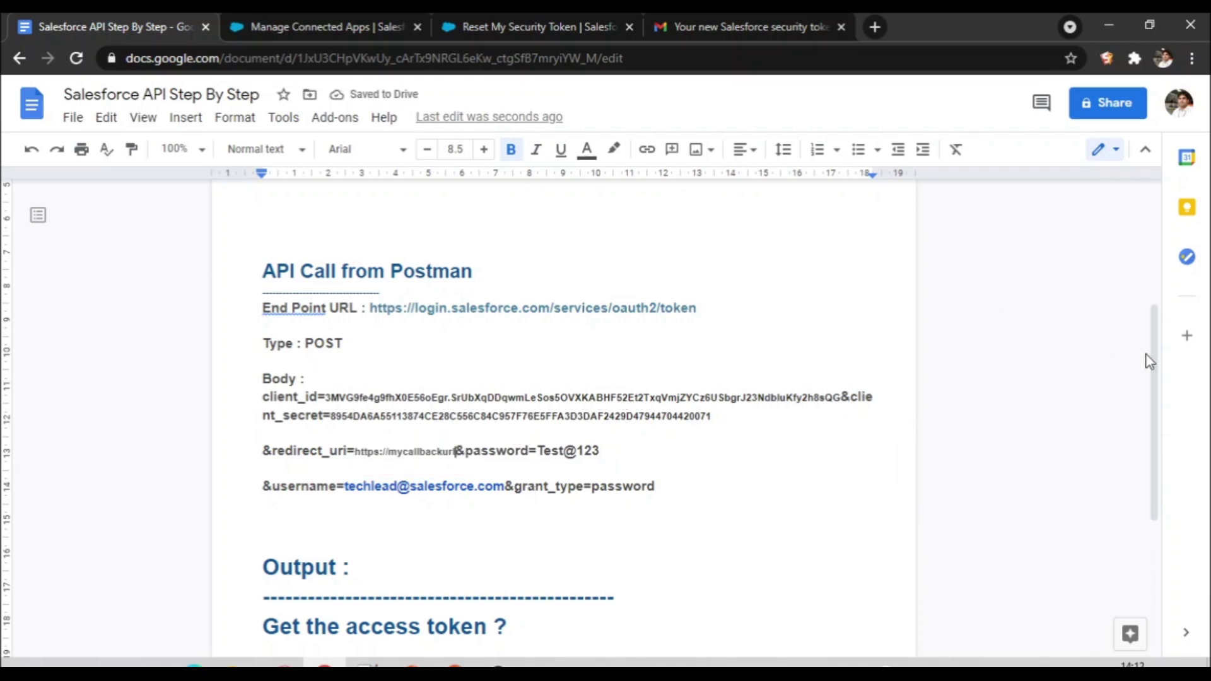
scroll(1144, 367, up, 3)
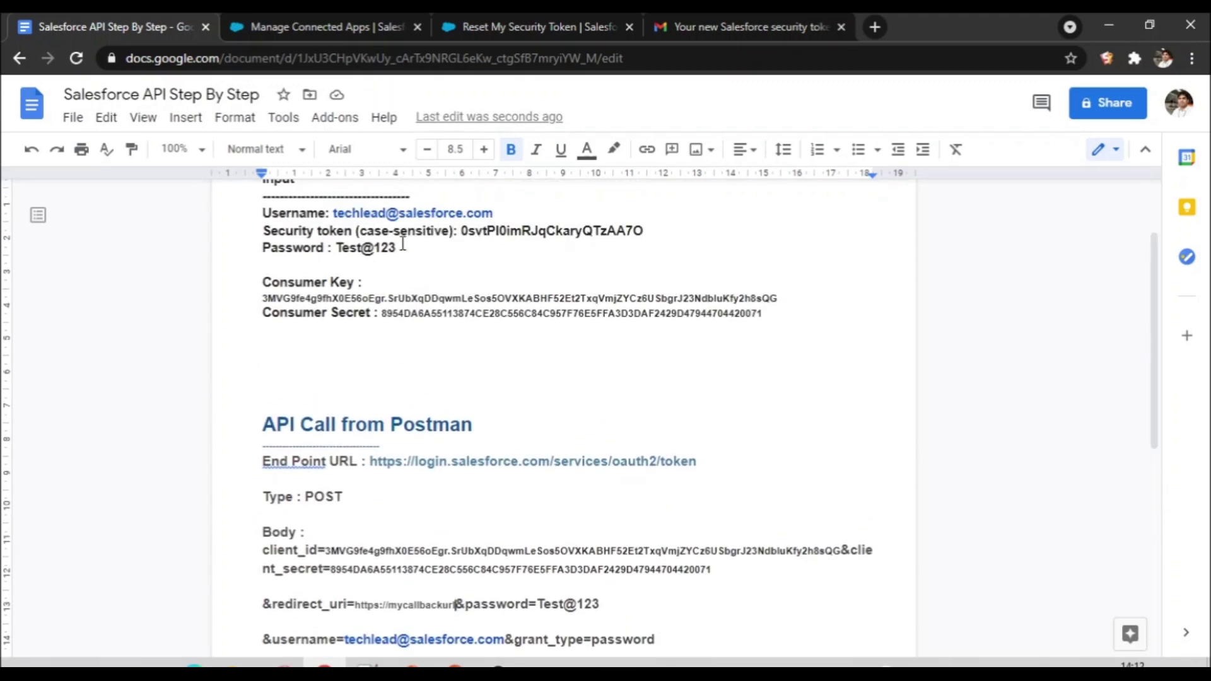
Step: Paste the password into the Body line and append the security token directly after it
drag(398, 247, 337, 249)
key(ctrl+c)
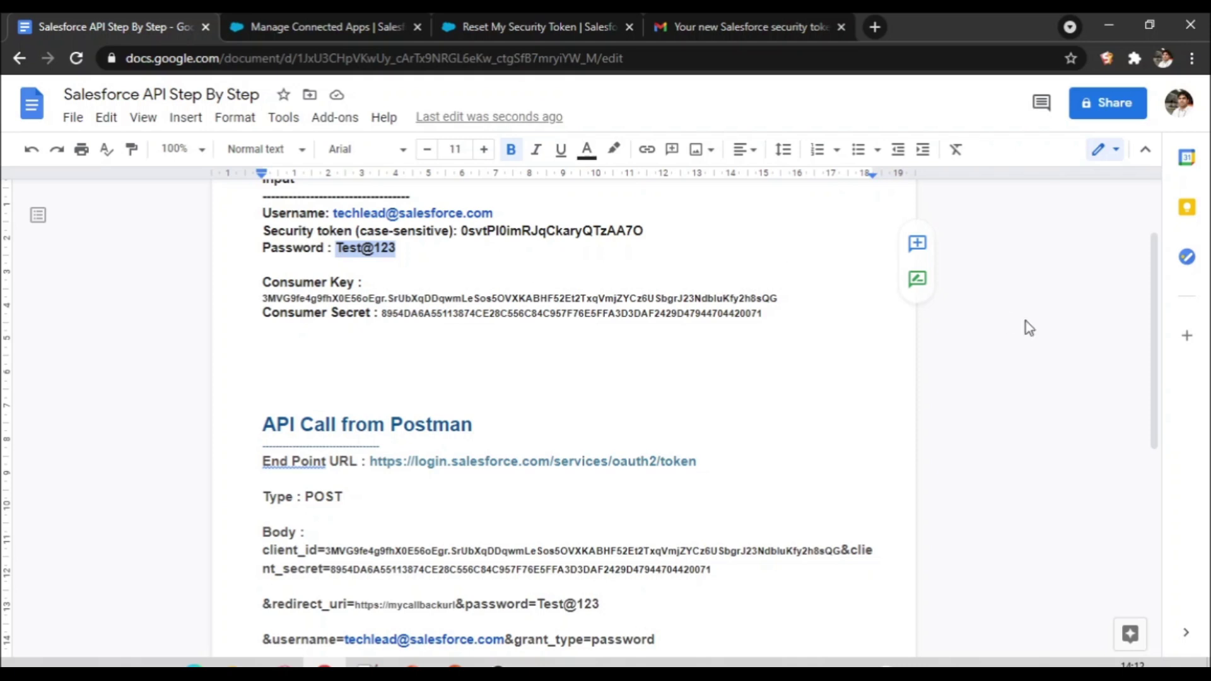
drag(1157, 410, 1189, 470)
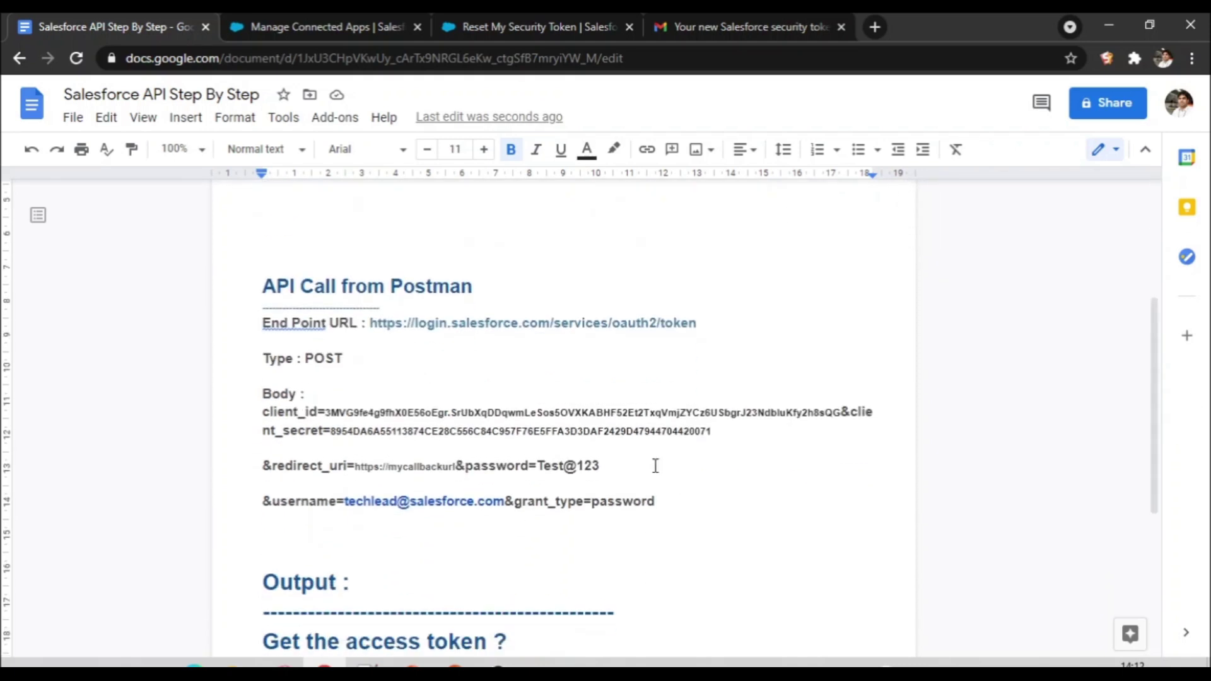
drag(605, 464, 537, 467)
key(ctrl+v)
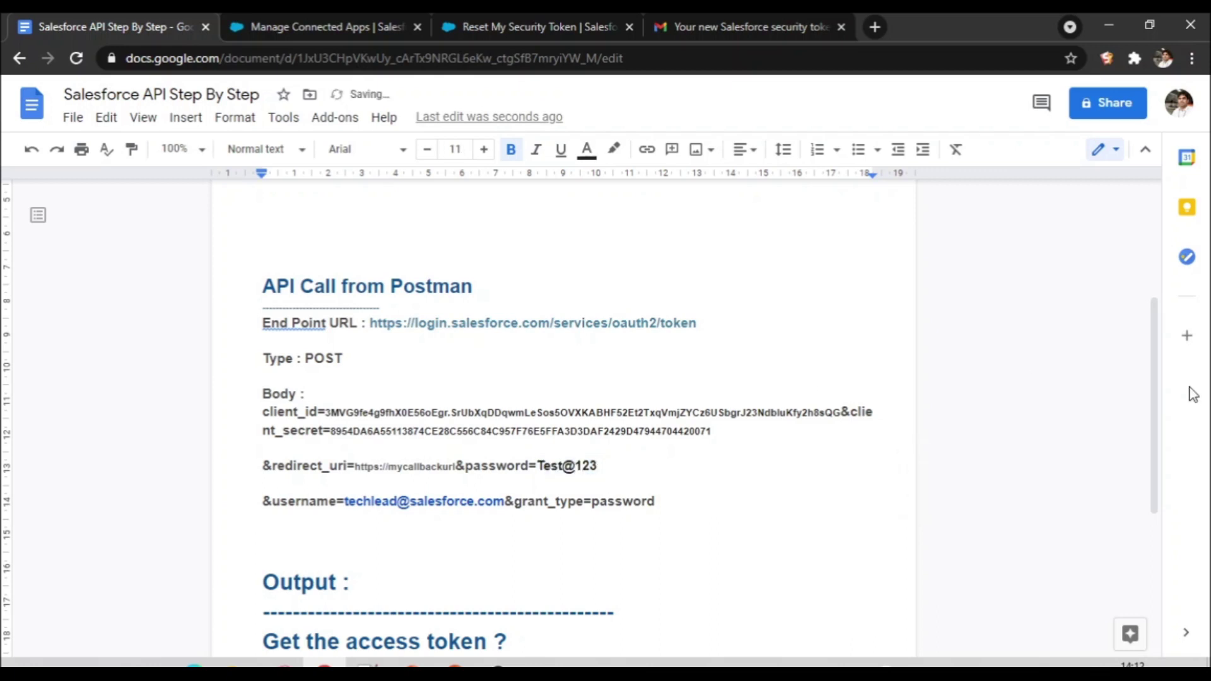
drag(1156, 432, 1137, 379)
drag(461, 210, 641, 210)
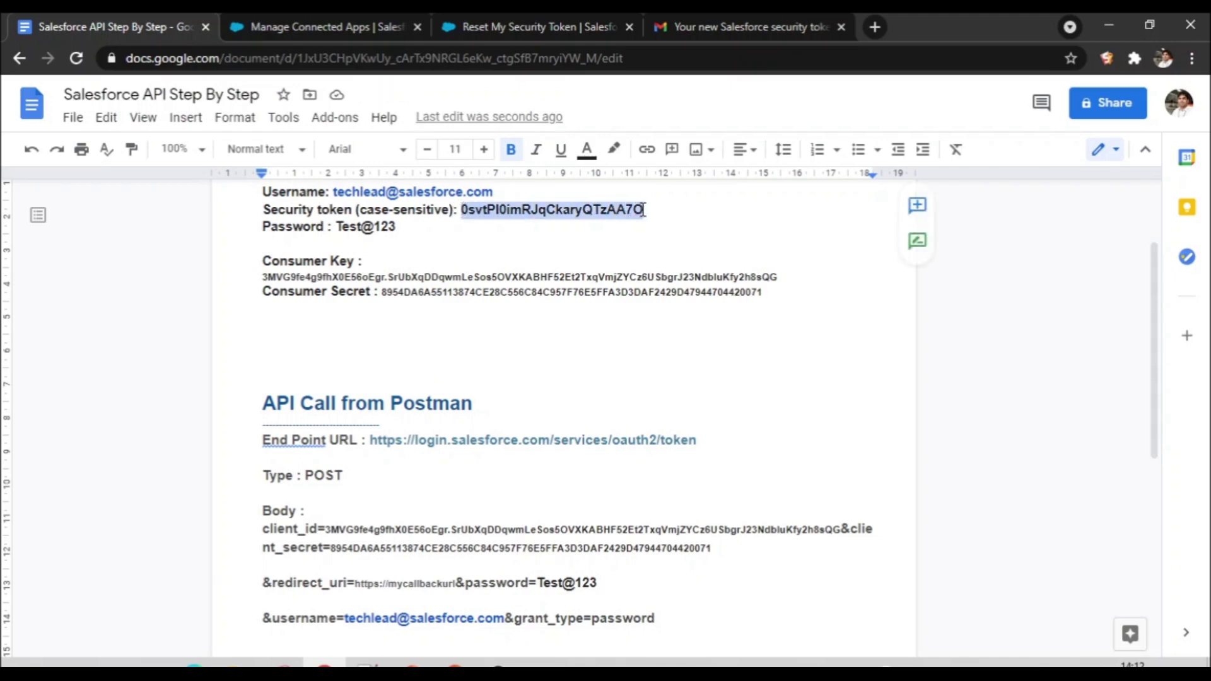
drag(1154, 378, 1122, 446)
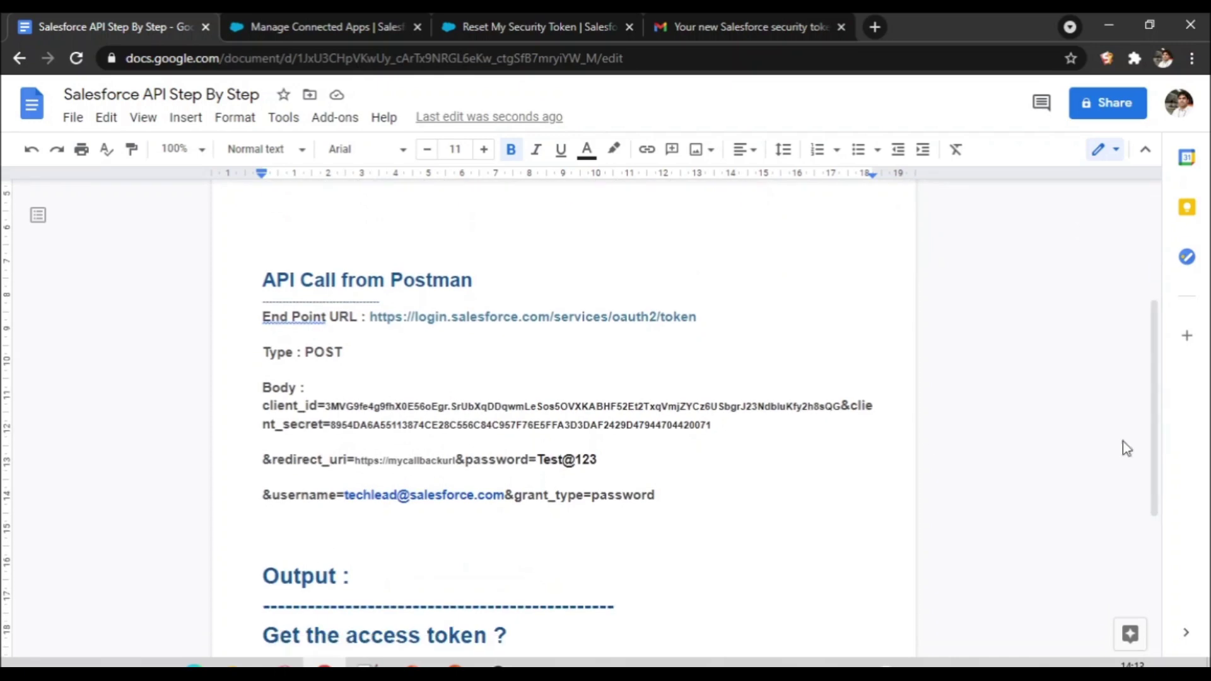
click(598, 459)
key(ctrl+v)
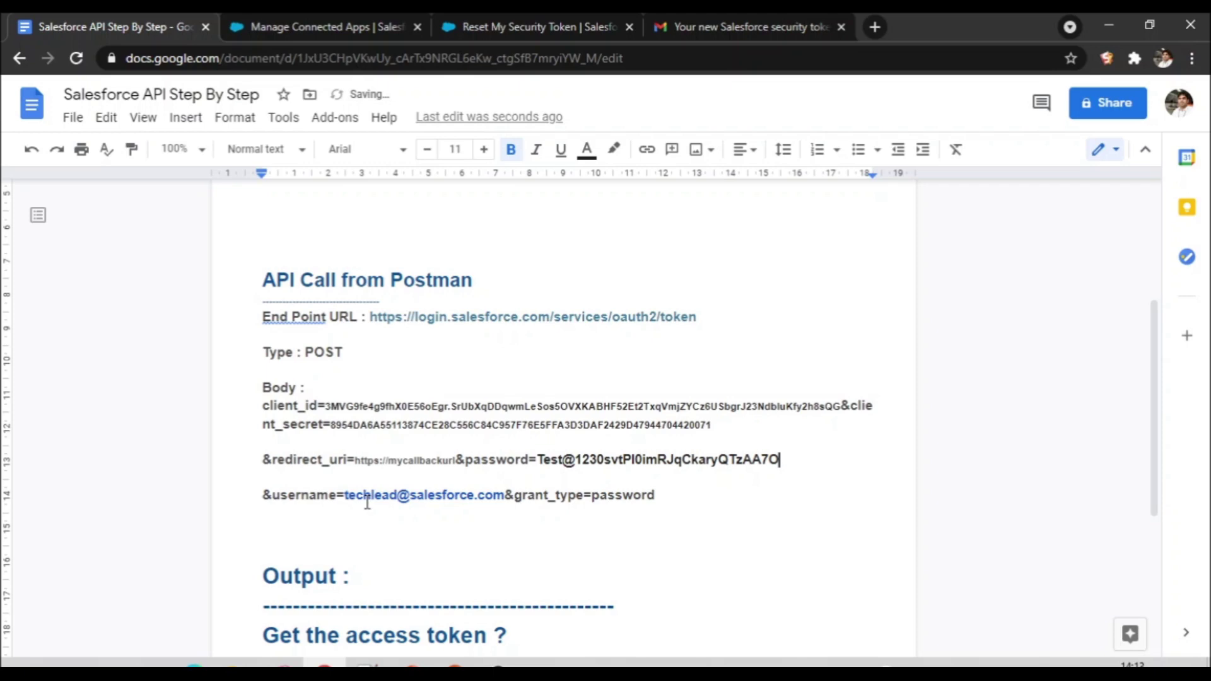
scroll(1130, 400, up, 3)
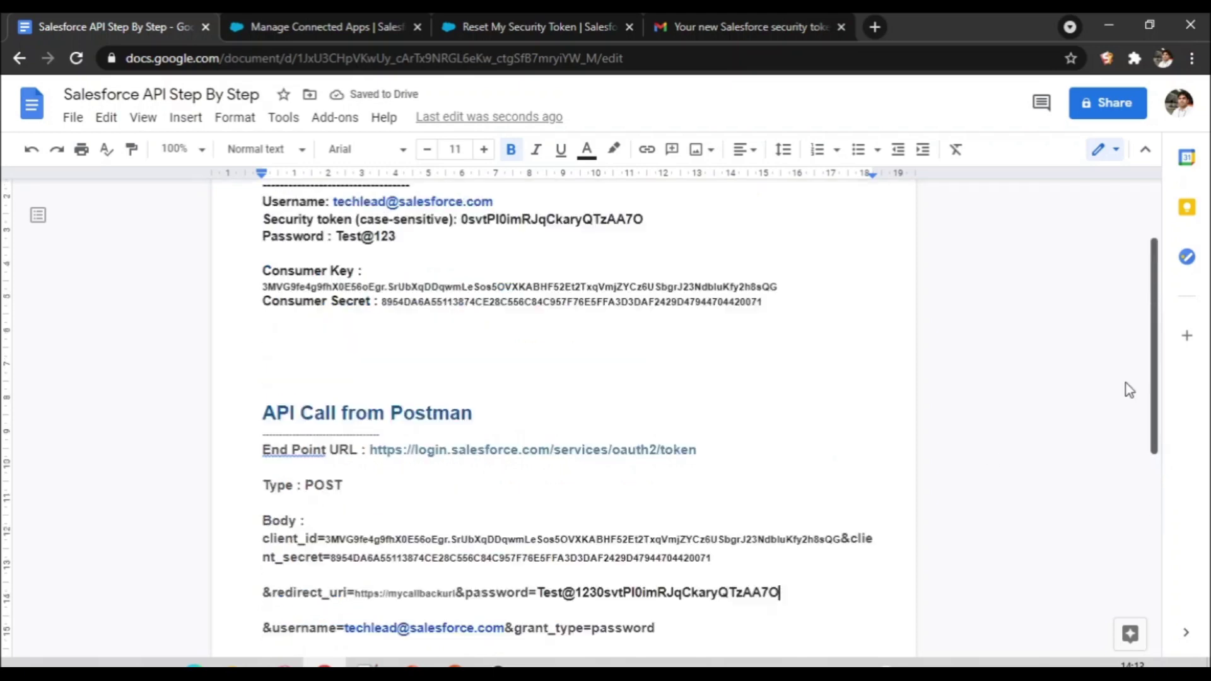
Step: Overwrite the Body username with the Input username, check grant_type, and select the token URL
drag(490, 254, 334, 259)
key(ctrl+c)
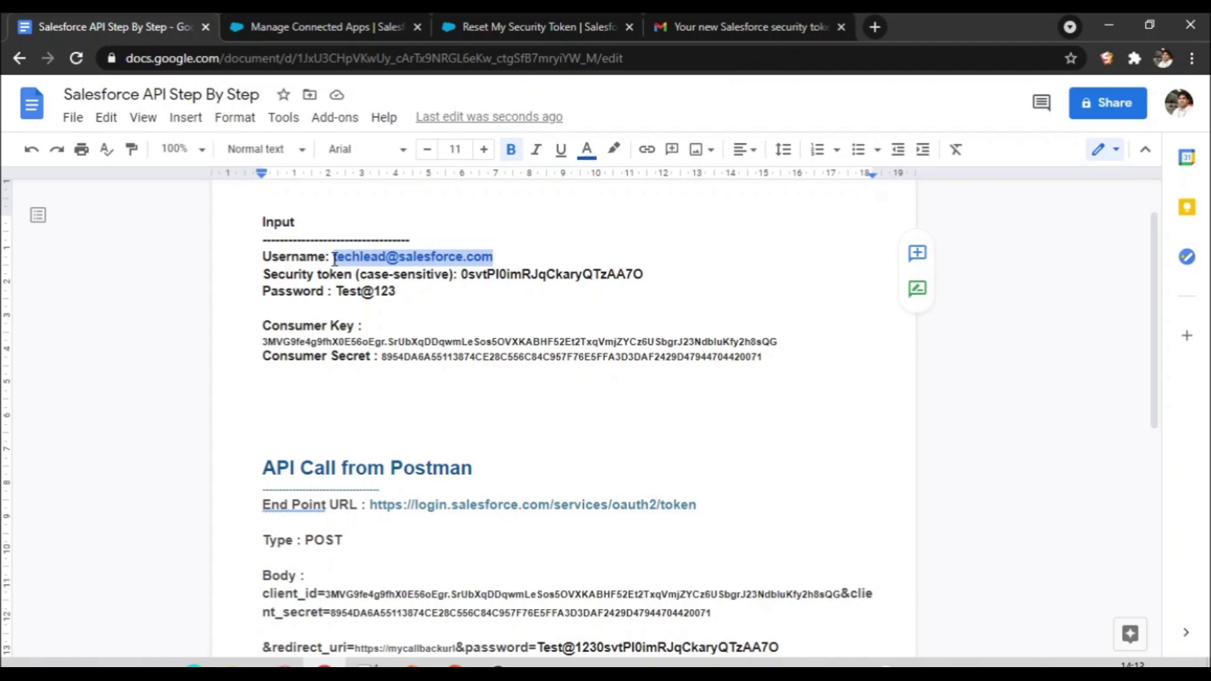
scroll(1167, 424, down, 3)
drag(505, 473, 346, 477)
key(ctrl+v)
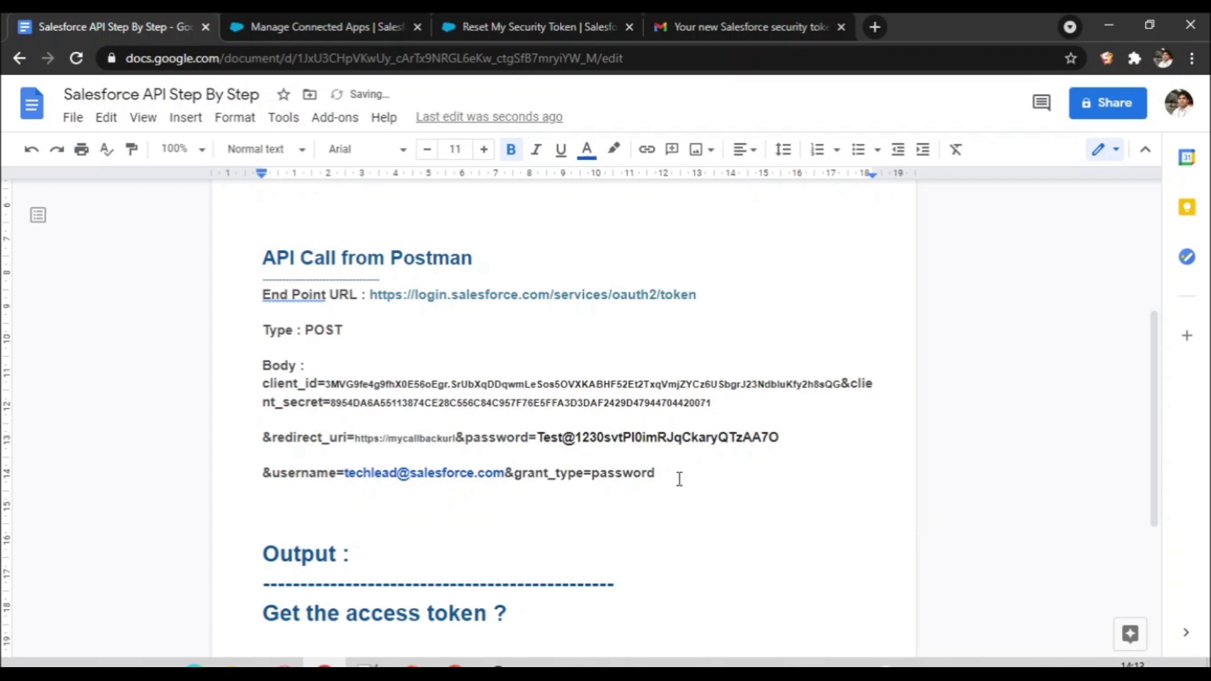
double_click(632, 473)
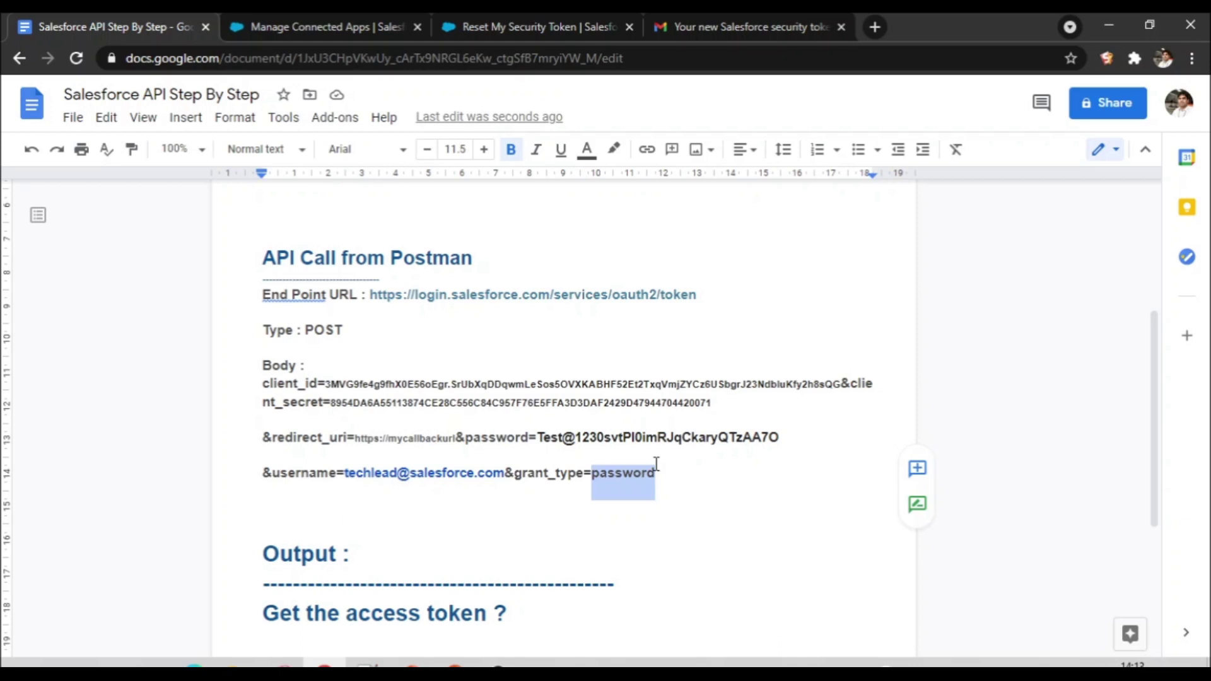
click(699, 296)
drag(697, 295, 372, 294)
key(ctrl+c)
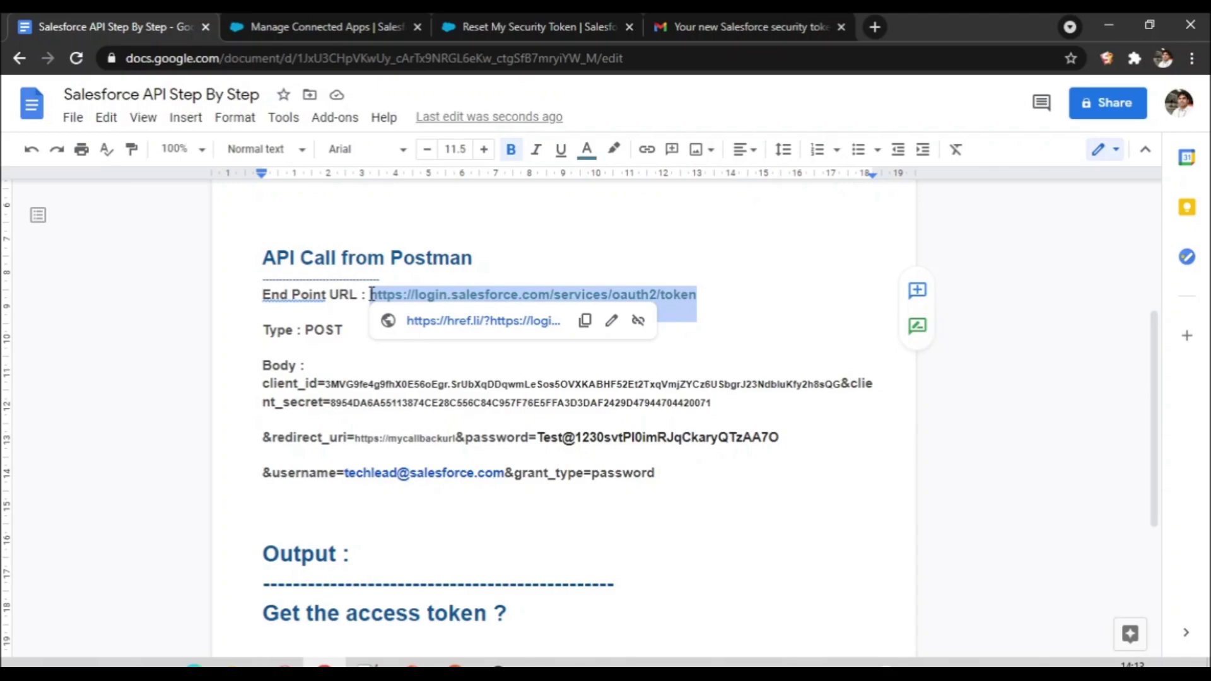
click(454, 664)
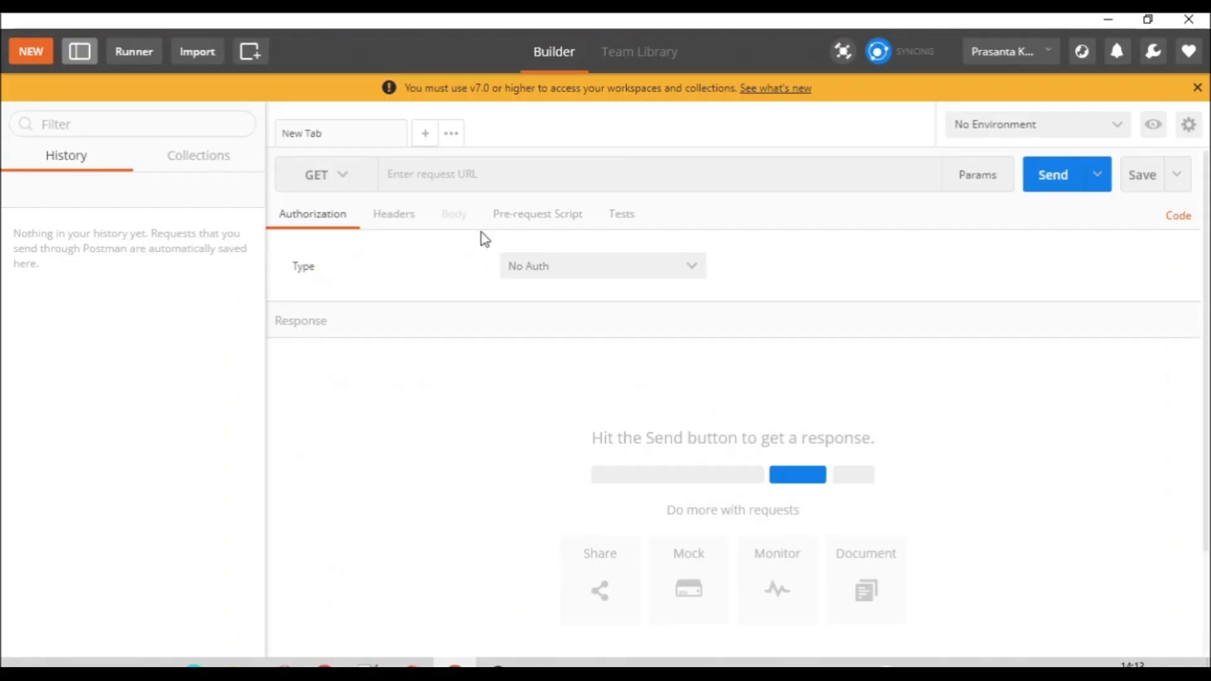
click(348, 178)
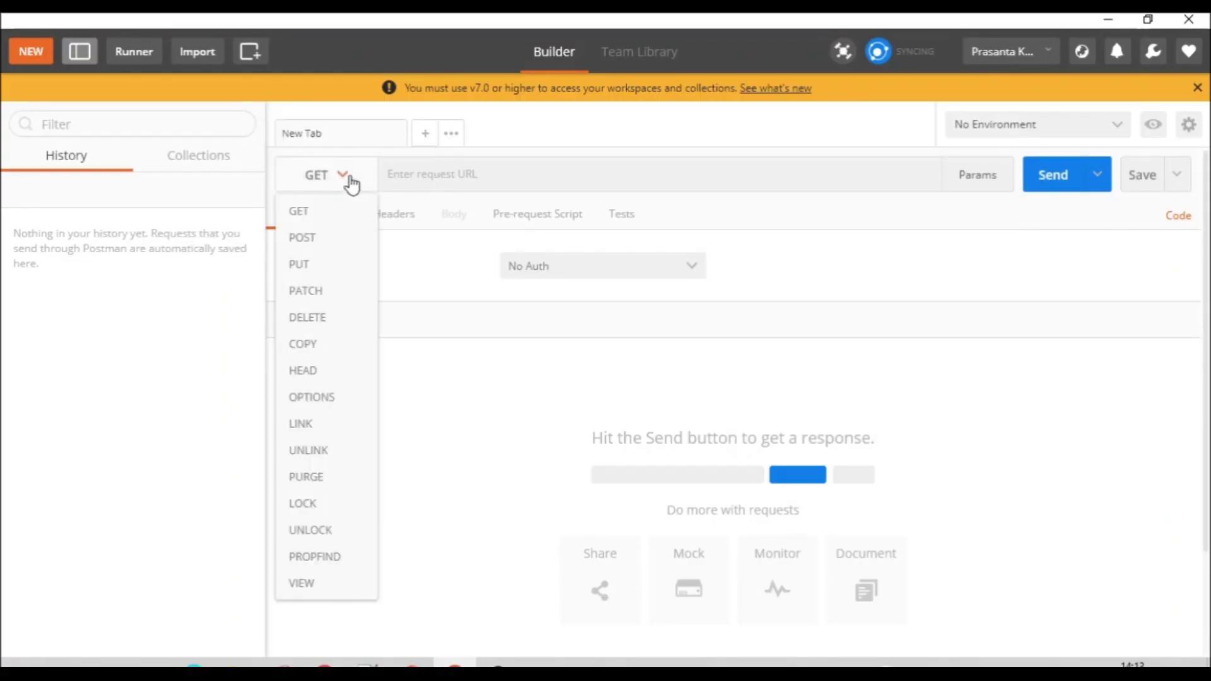
click(334, 238)
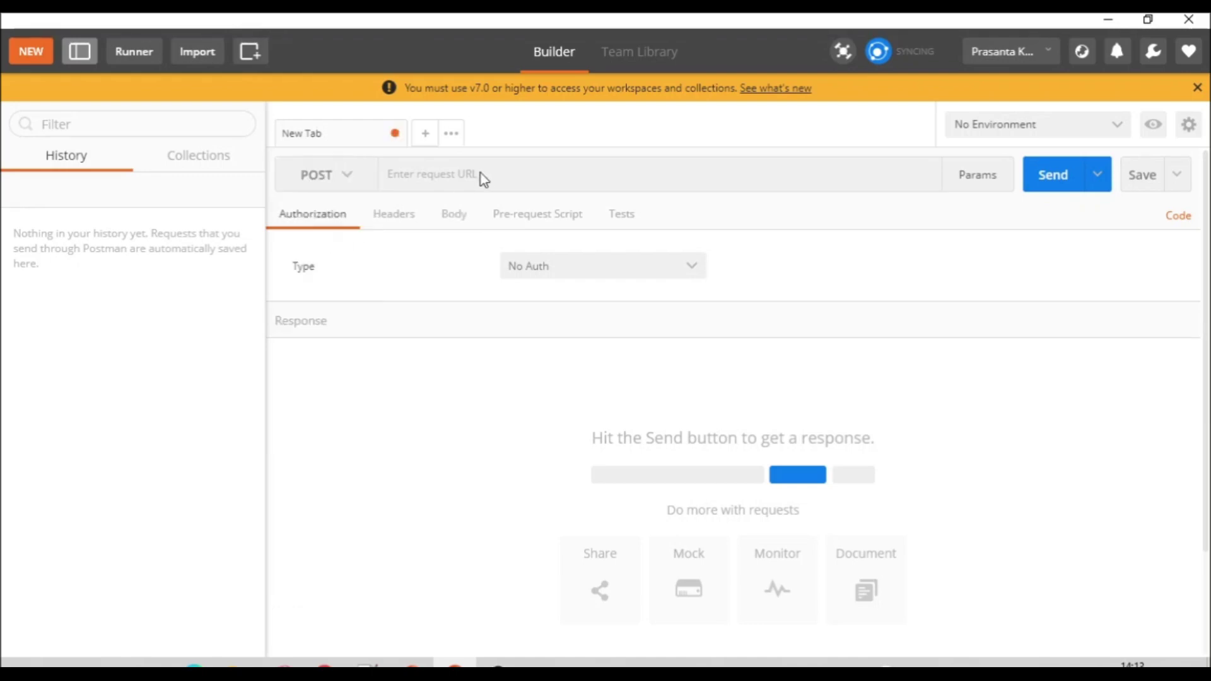
click(462, 182)
key(ctrl+v)
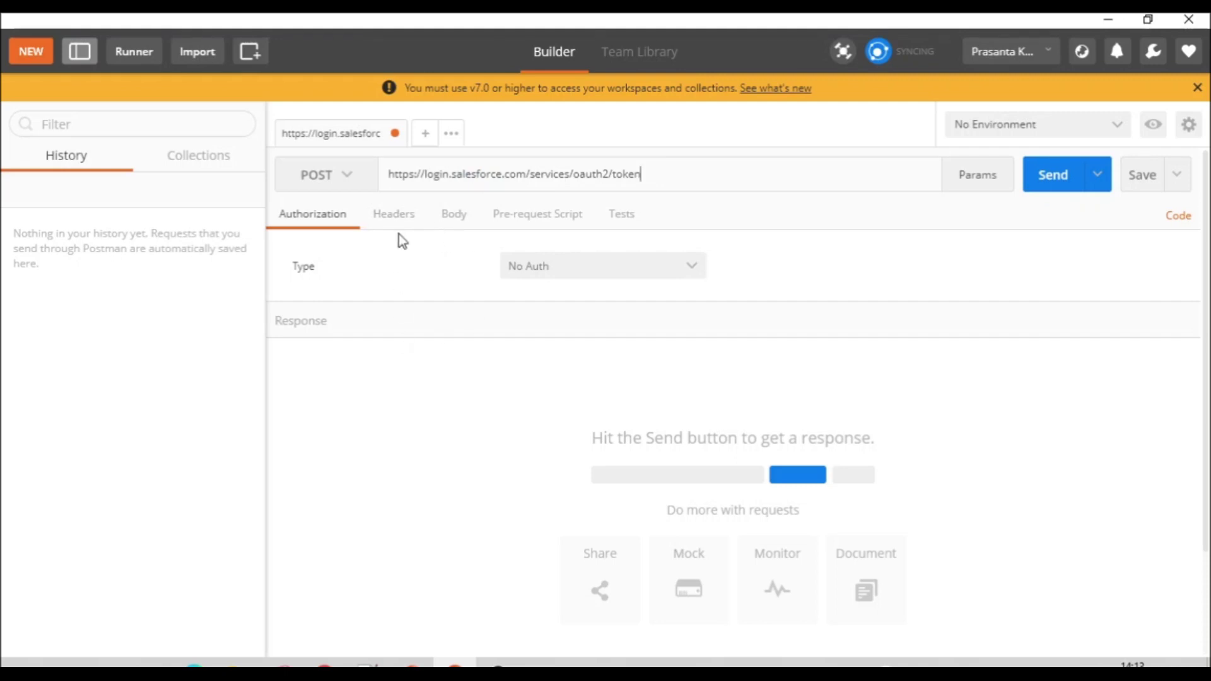
Step: Set the request body to raw, then bring up the Salesforce API Step By Step doc
click(460, 226)
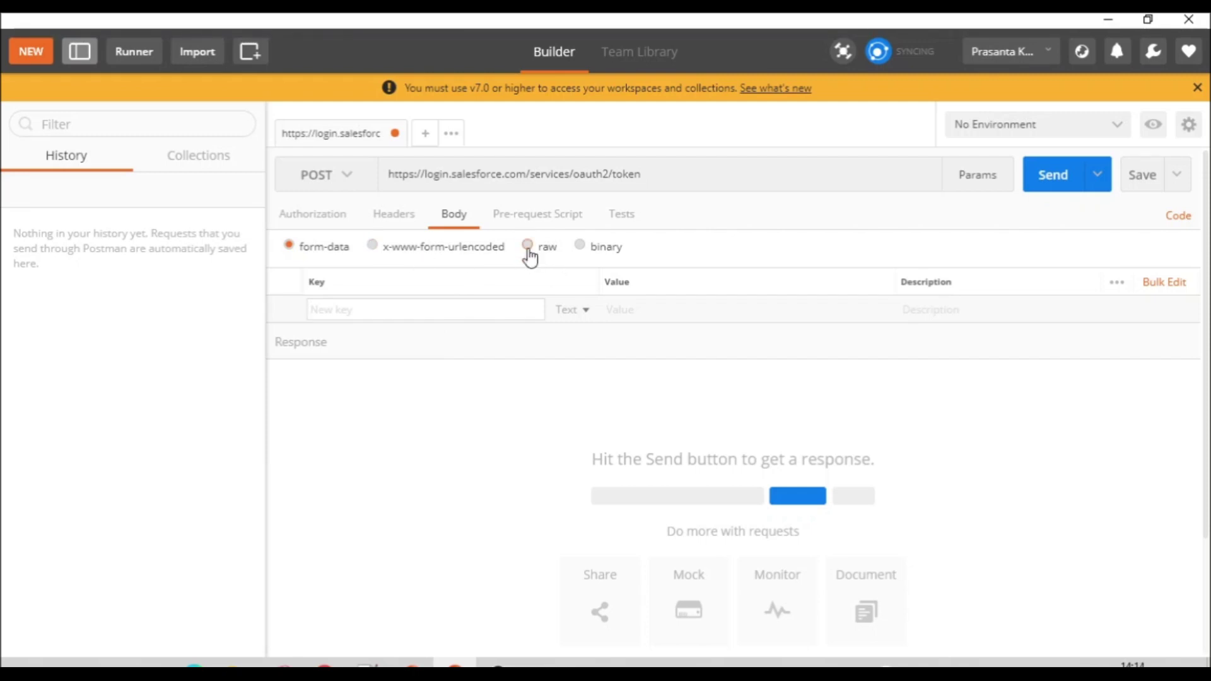
click(528, 253)
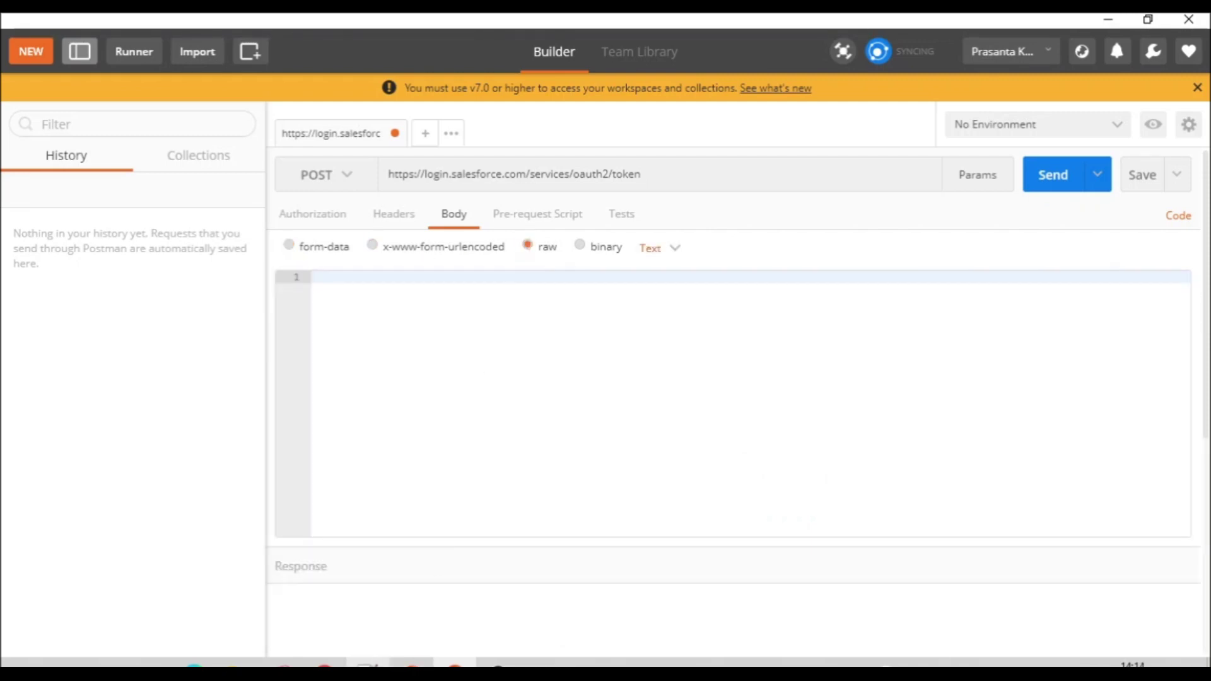
click(366, 662)
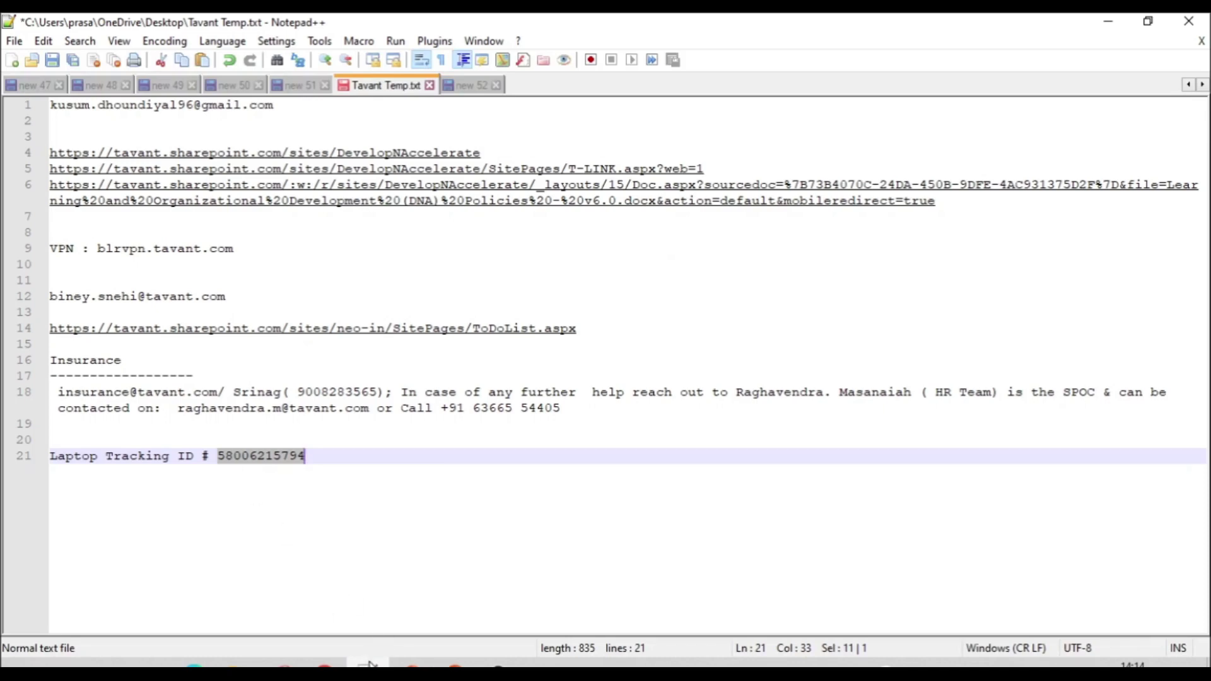
click(369, 664)
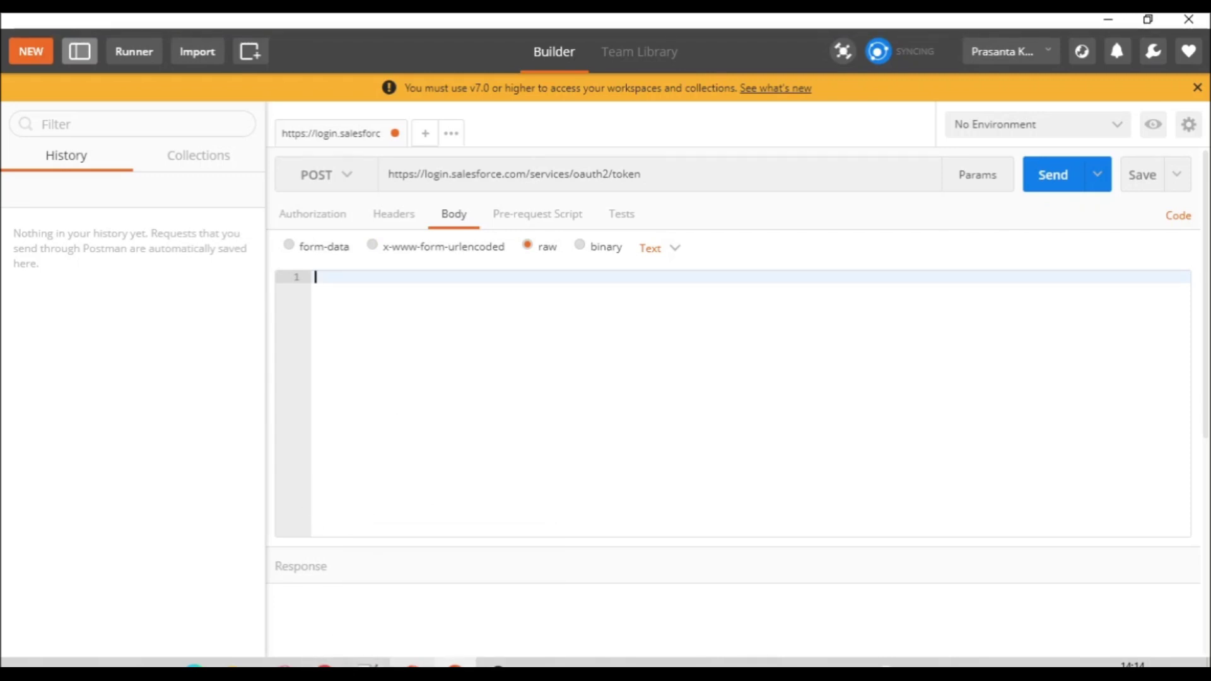
click(325, 662)
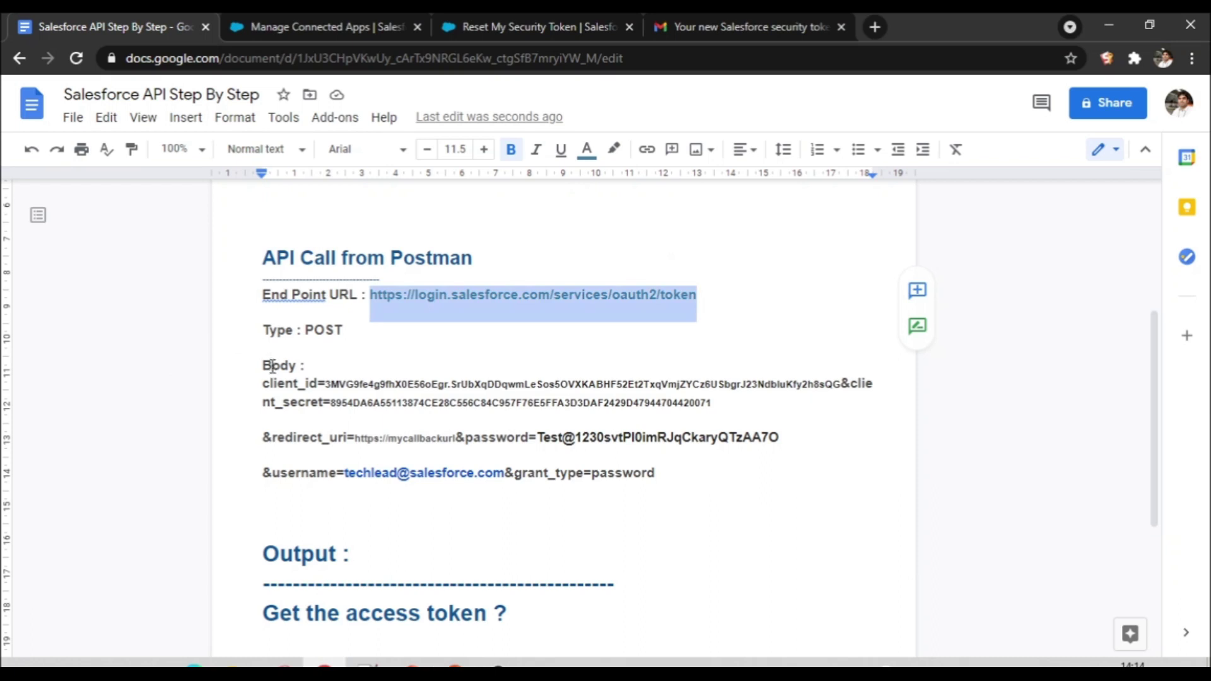
Step: Paste the doc's Body parameters into Postman's raw body, fix the client_secret name, and send
drag(263, 380, 664, 474)
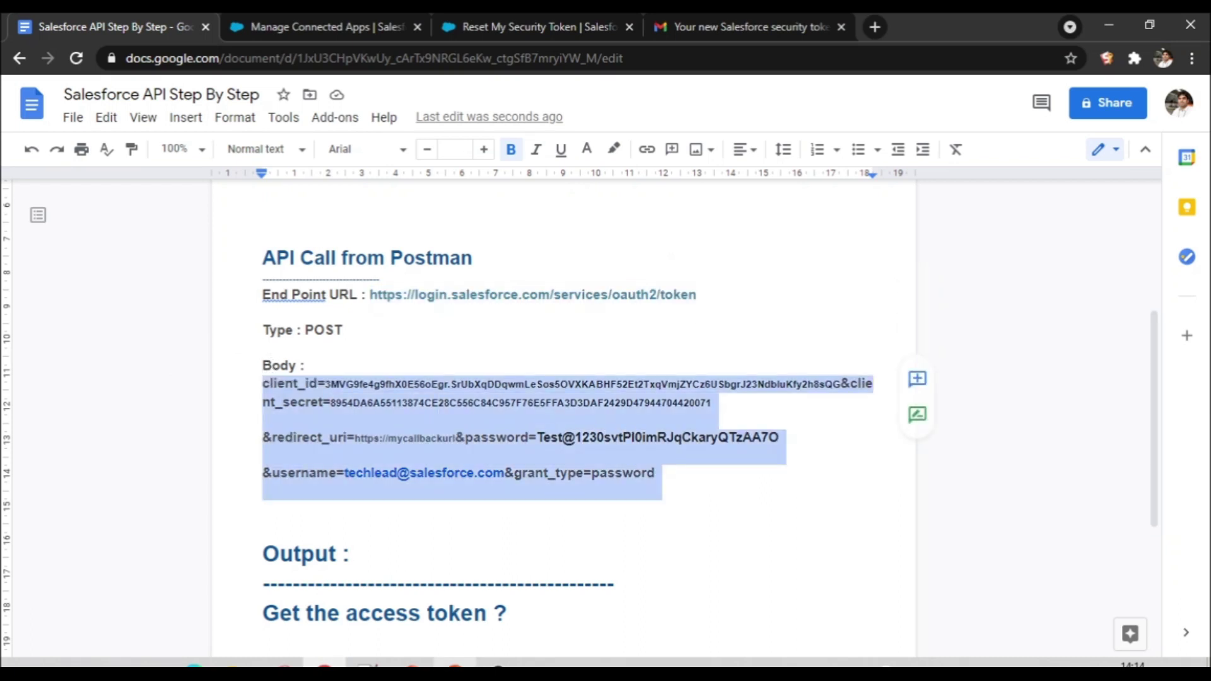
click(455, 662)
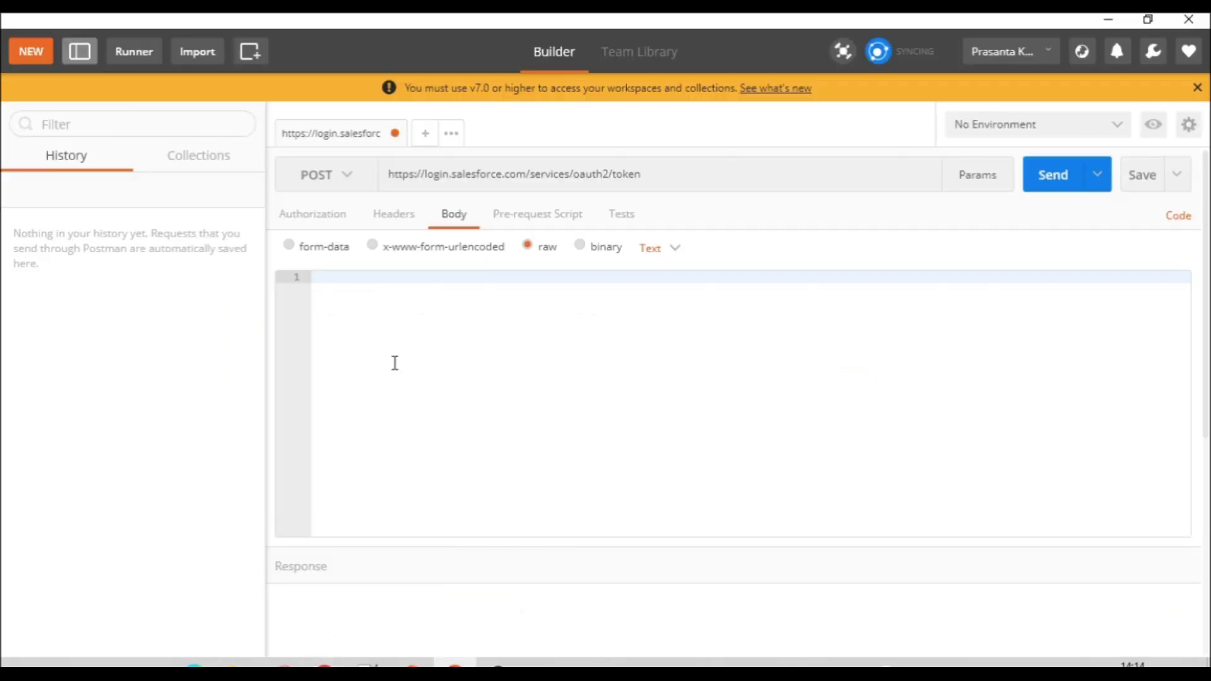
key(ctrl+v)
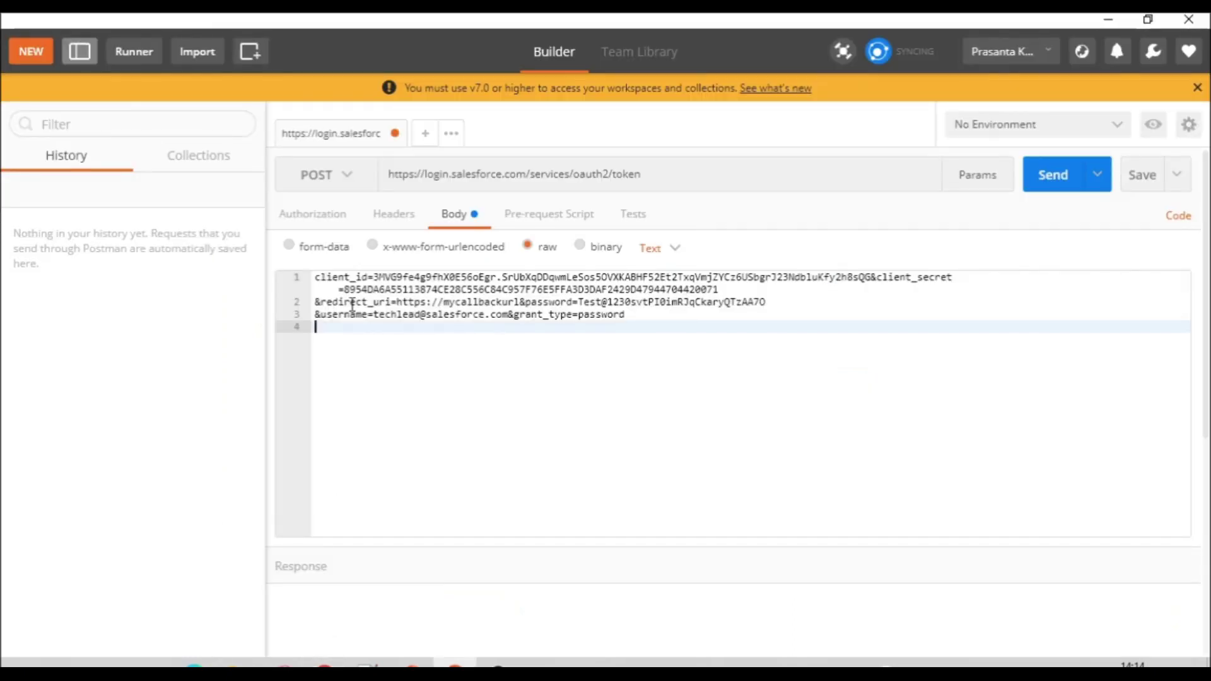
key(Up)
key(Up)
key(Up)
key(BackSpace)
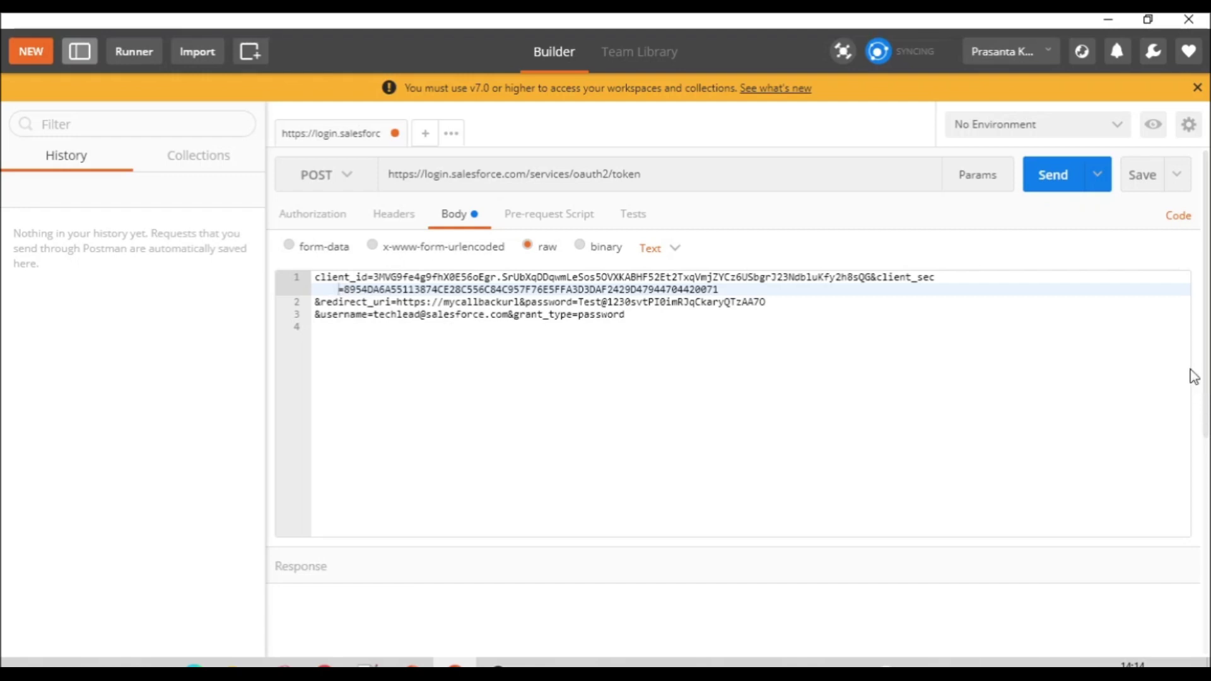
scroll(1195, 378, down, 2)
scroll(1201, 457, up, 1)
click(1045, 183)
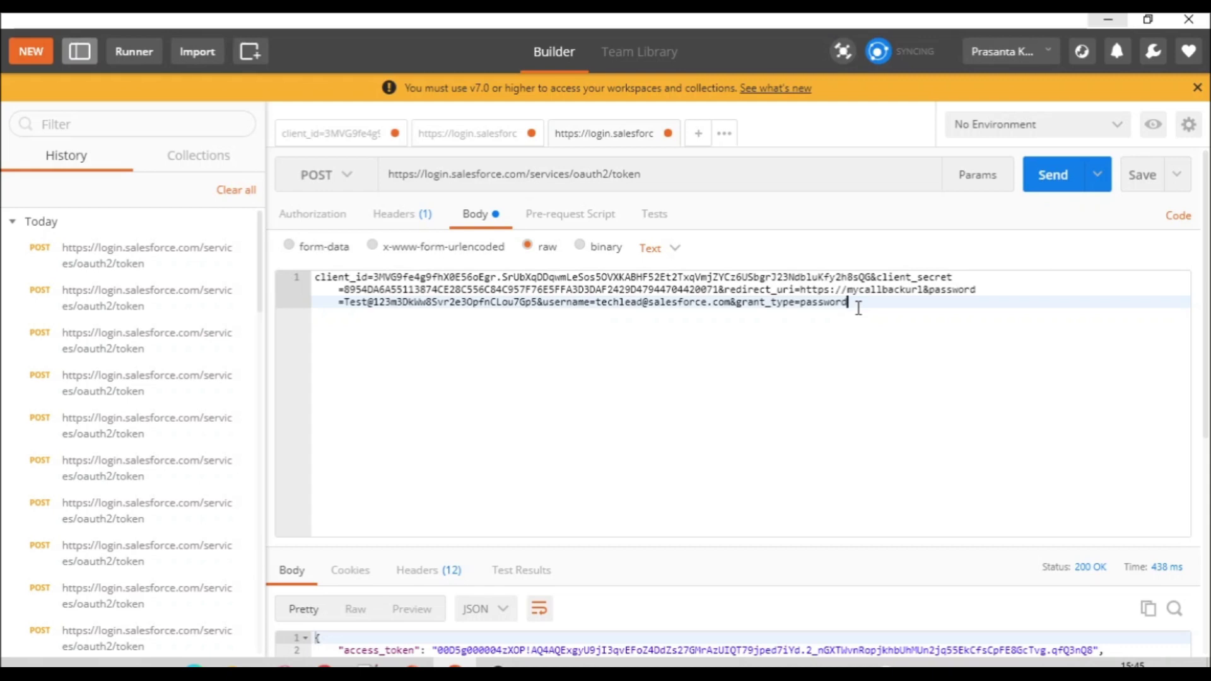
Step: Paste the current request body onto line 4 of new 53, below the older version
key(ctrl+a)
key(ctrl+c)
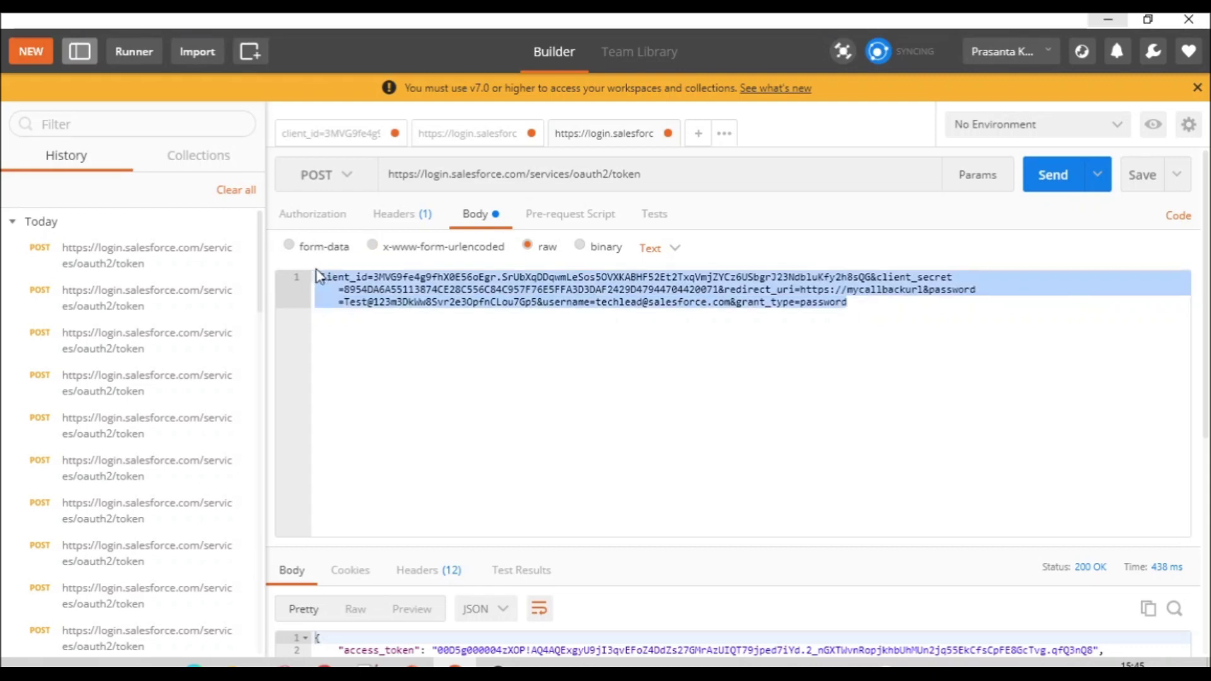
click(367, 663)
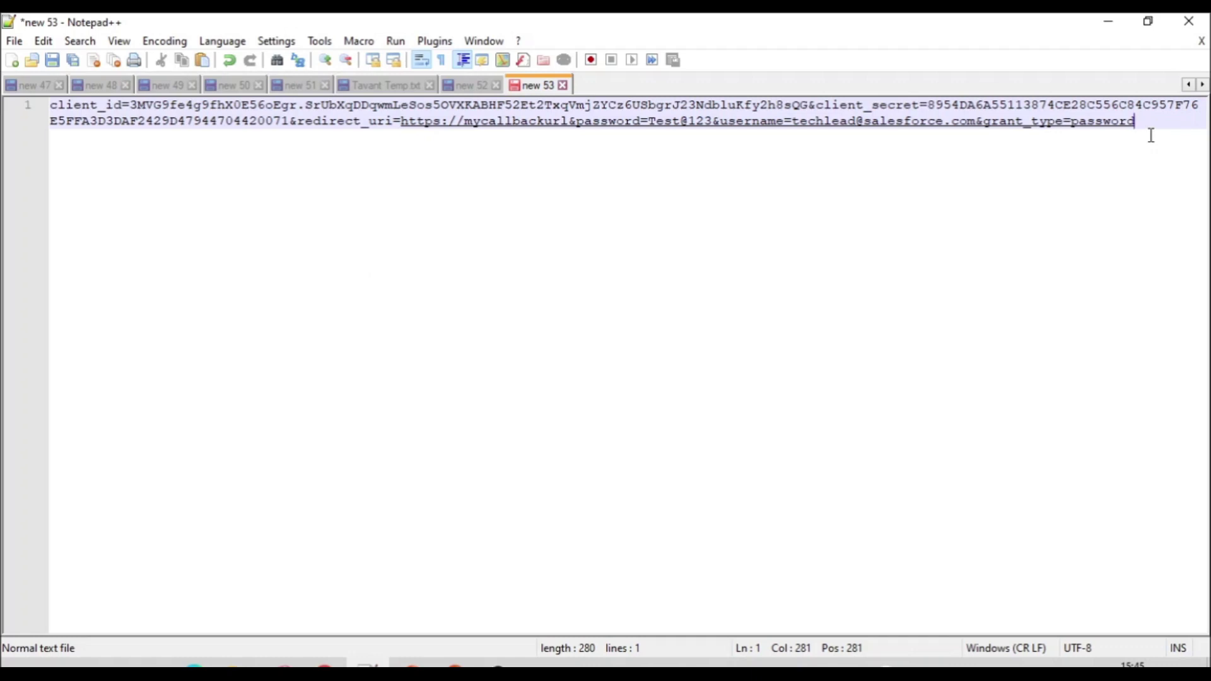
key(Return)
key(Return)
key(Return)
key(ctrl+v)
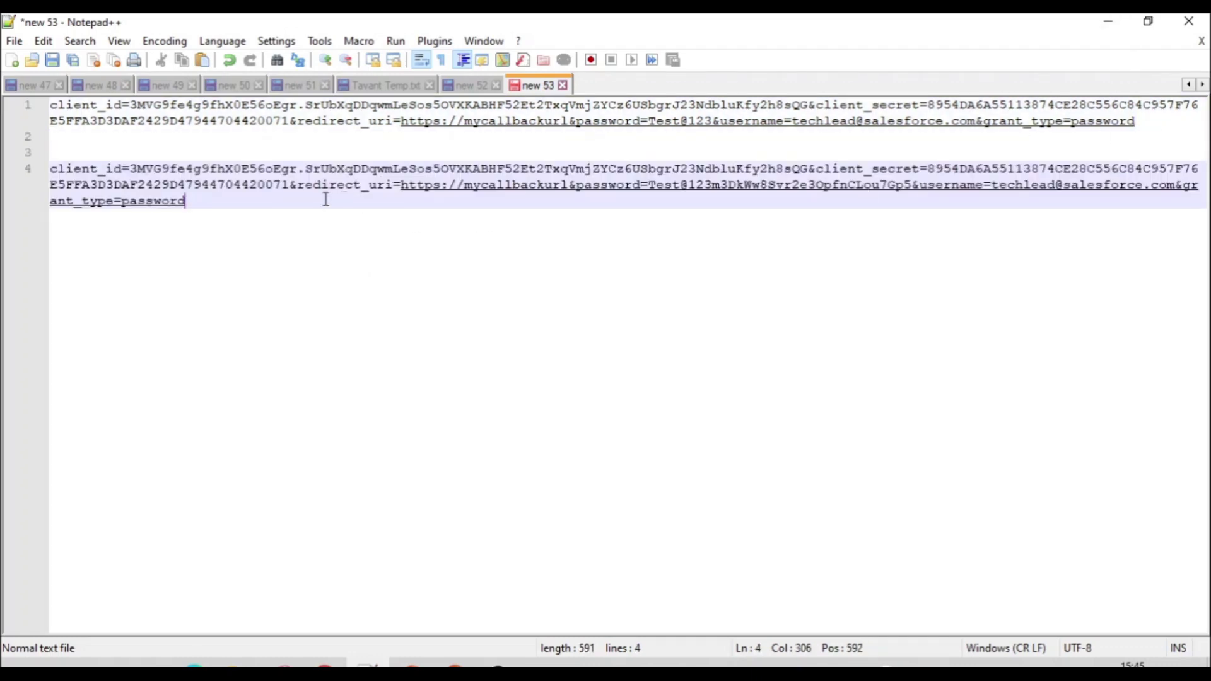
Step: Rejoin redirect_uri after the & on line 4, select the line, and return to Postman
click(130, 169)
drag(297, 185, 291, 186)
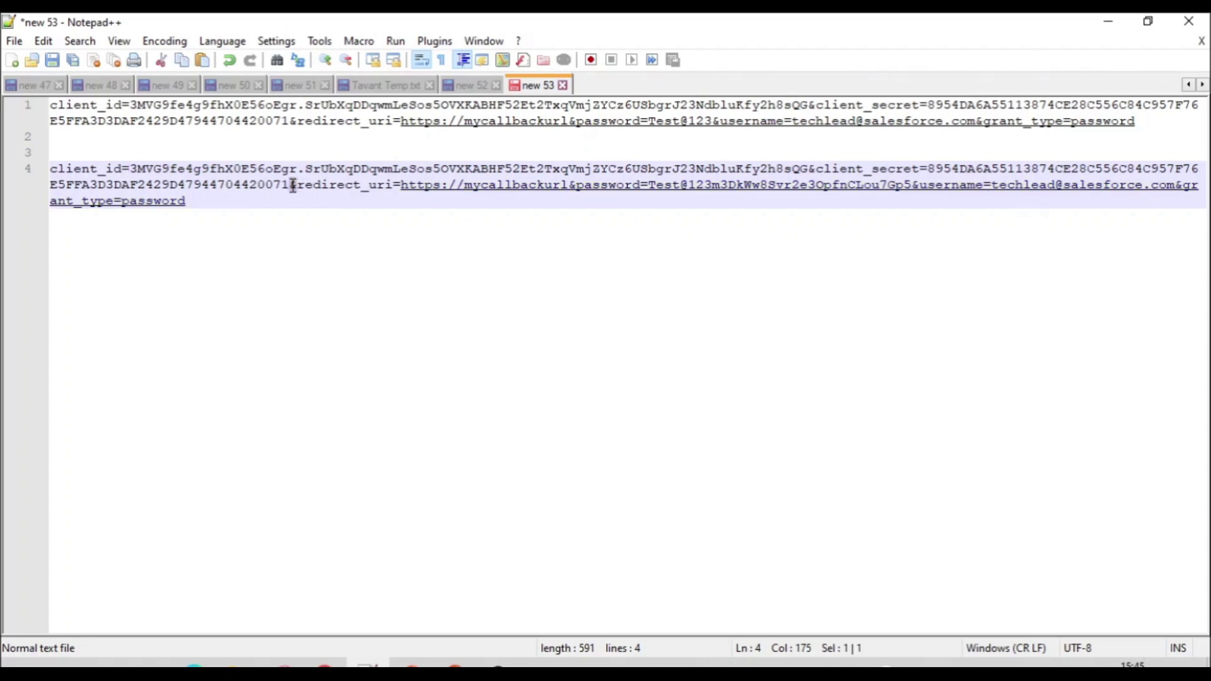
click(298, 187)
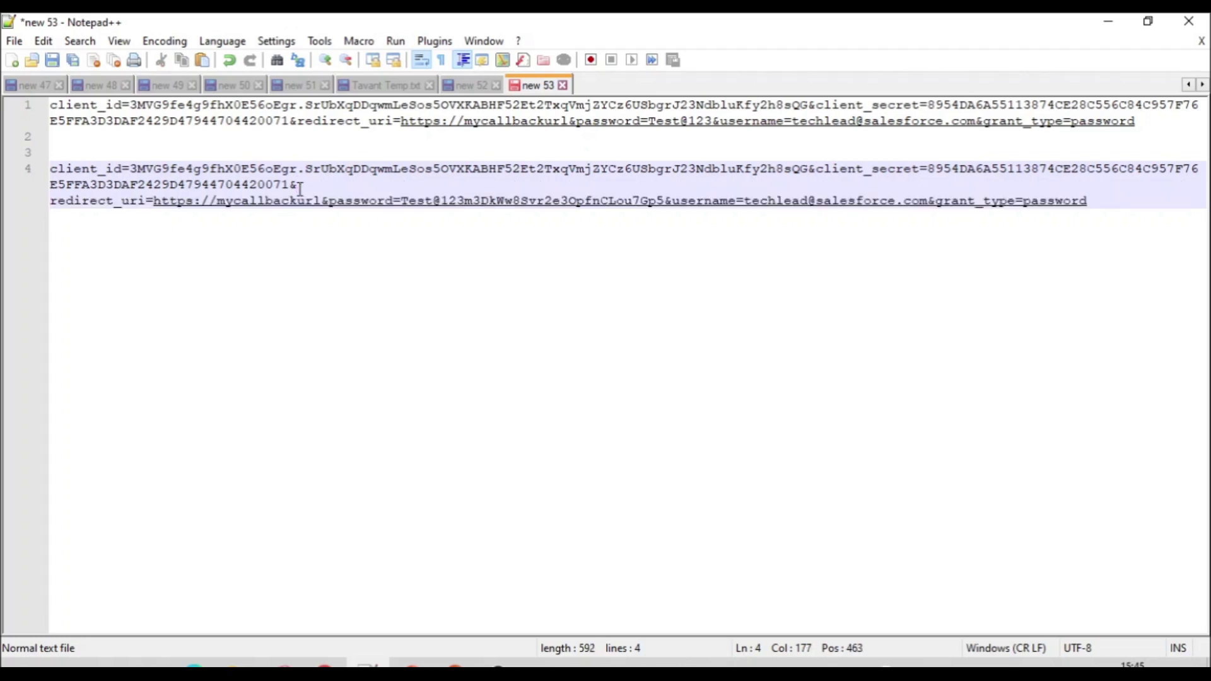
key(BackSpace)
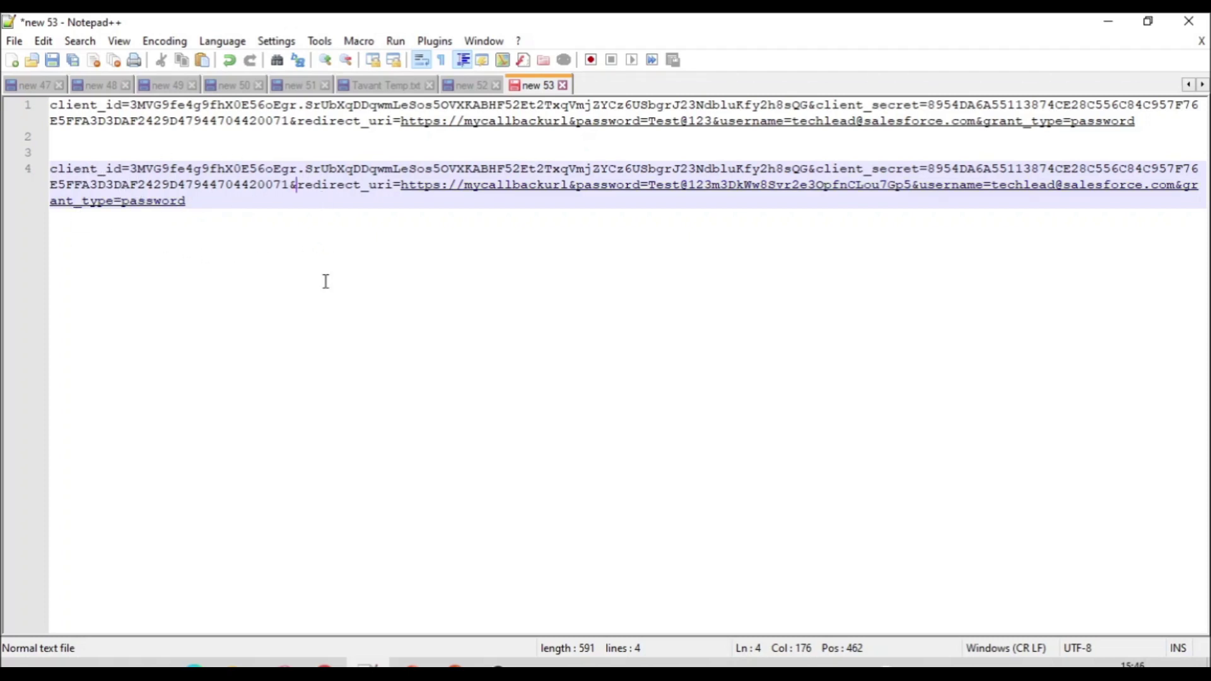
drag(202, 208, 37, 175)
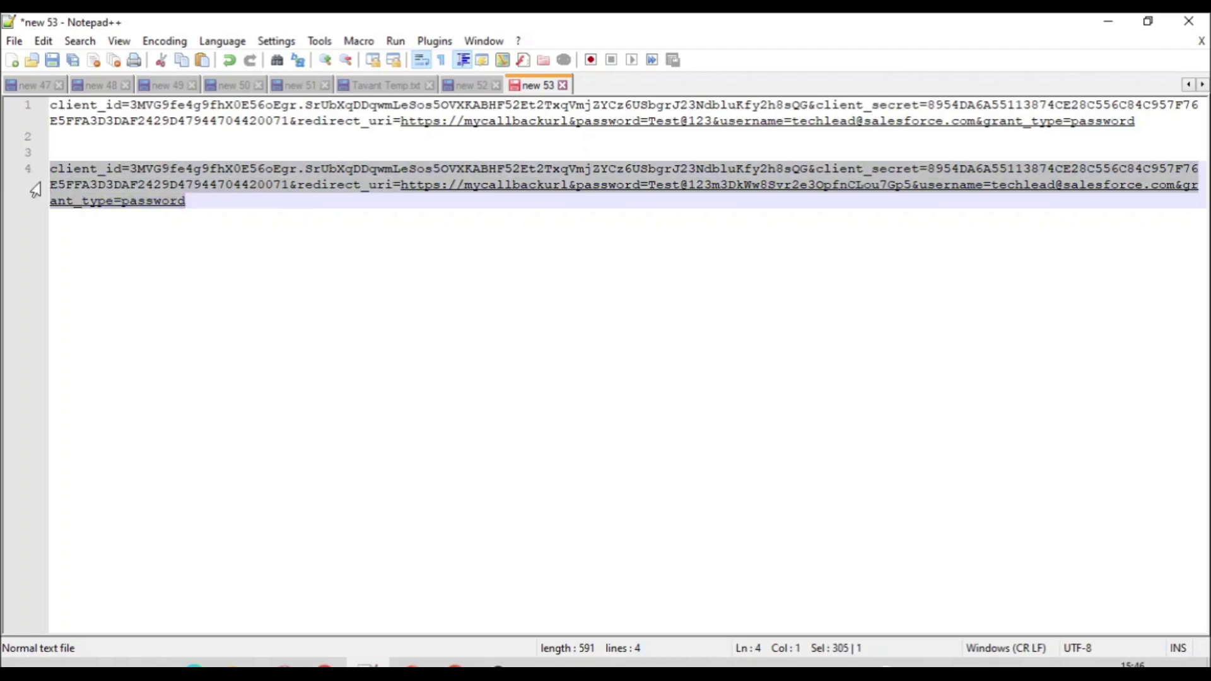
key(alt+Tab)
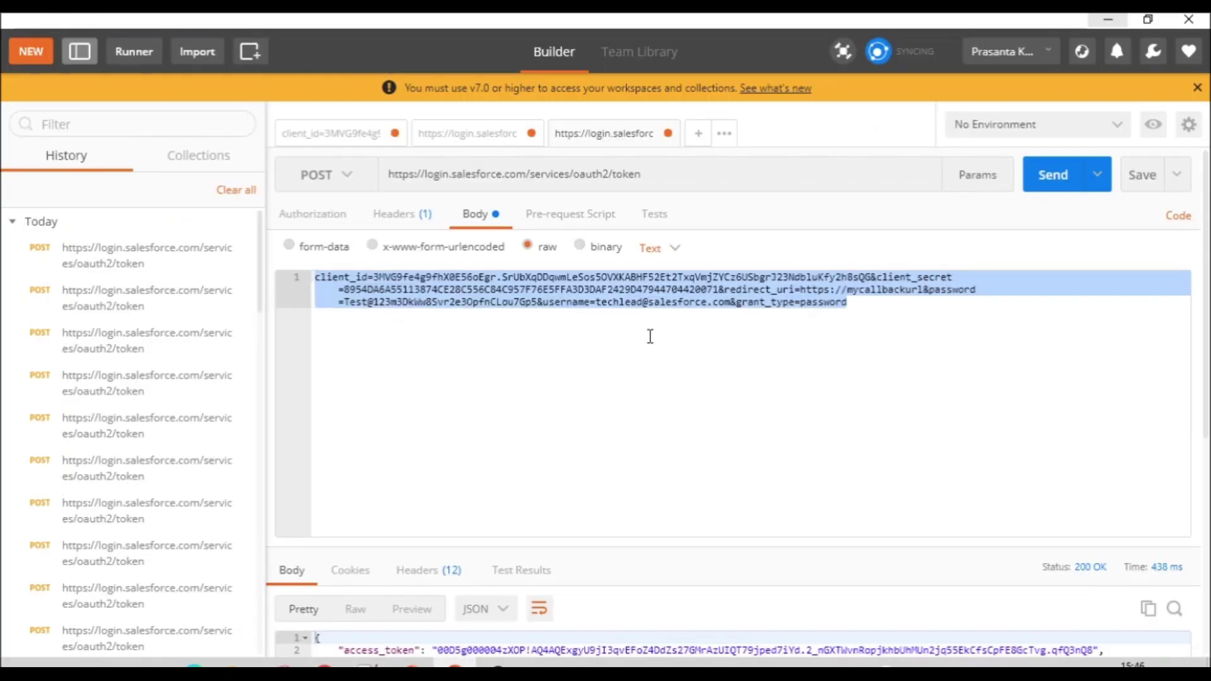
Step: Resend the token request and copy the 200 OK JSON response with access_token
click(650, 336)
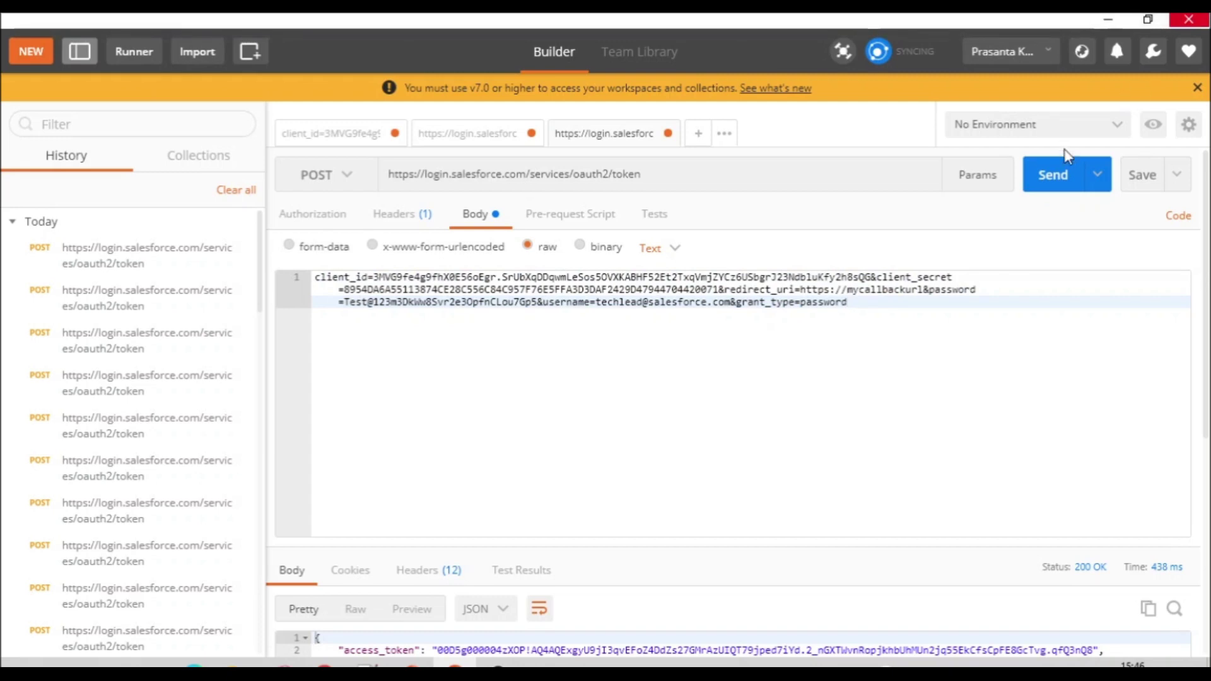
click(1063, 187)
scroll(1205, 431, down, 2)
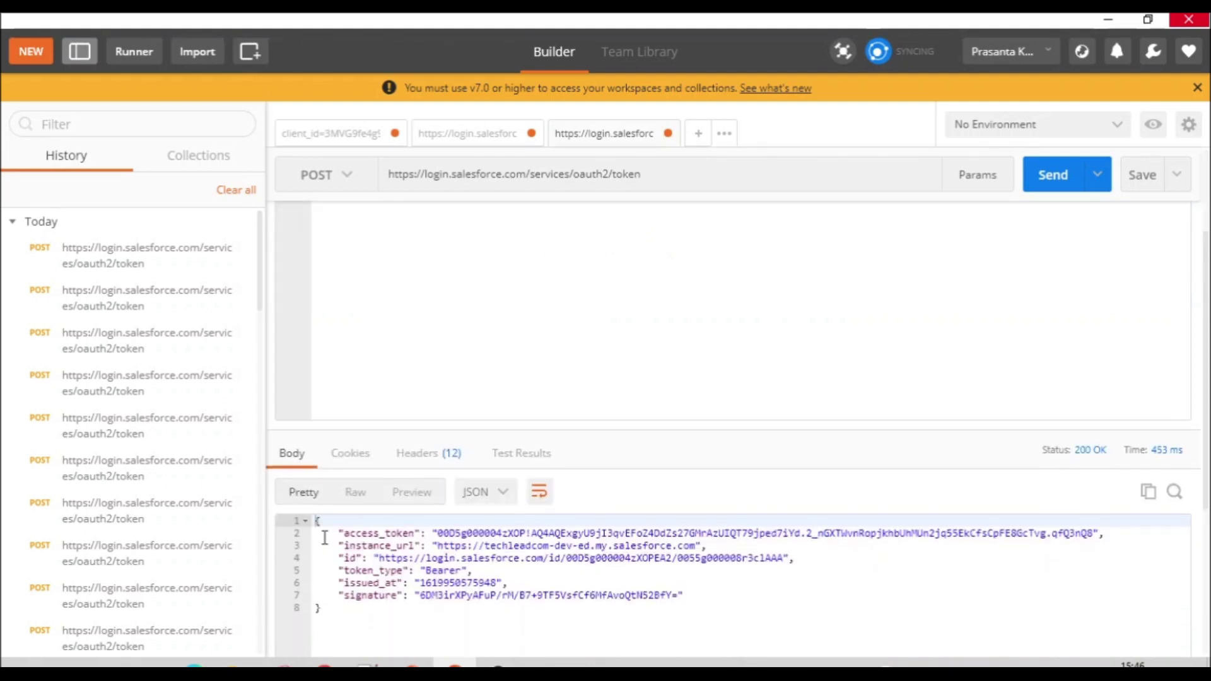
drag(316, 518, 353, 623)
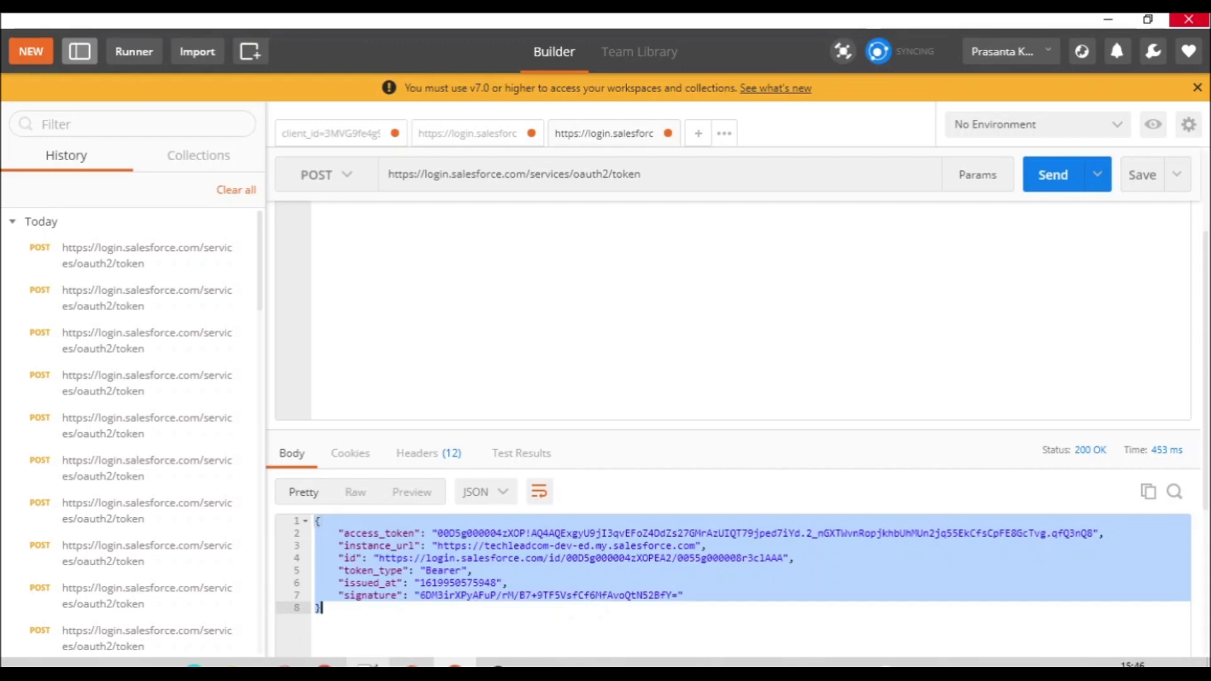
key(alt+Tab)
drag(349, 585, 265, 608)
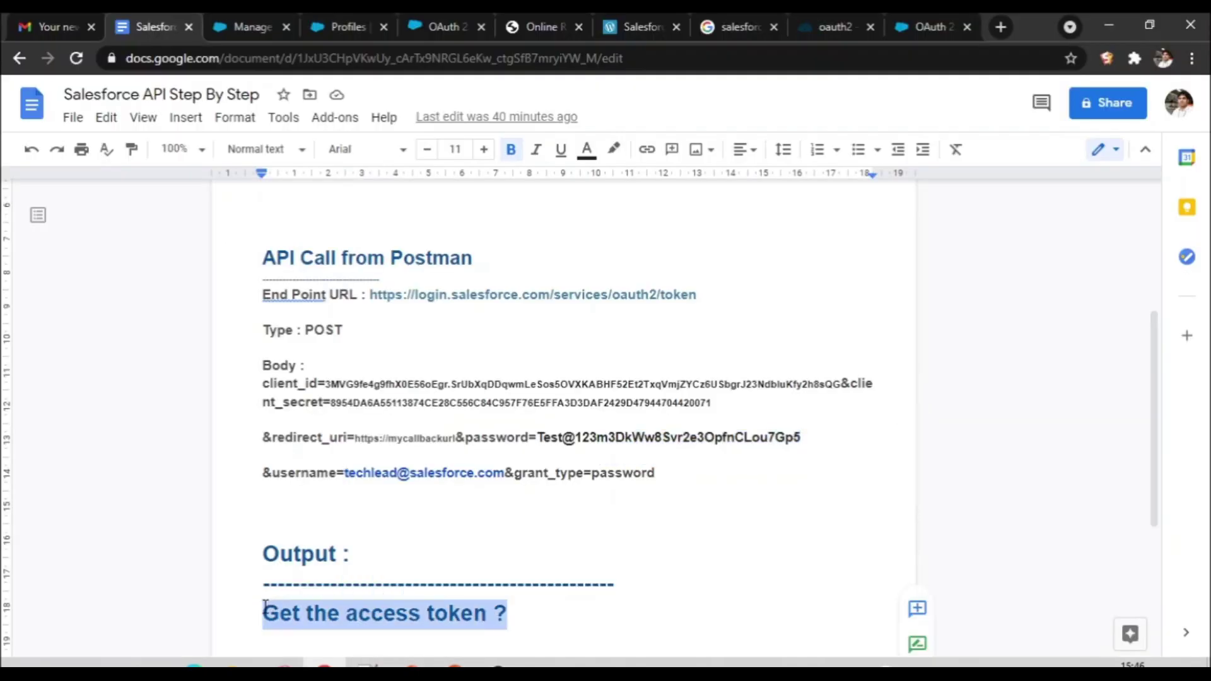
Step: Paste the JSON token response into the doc's Output section, then copy Postman's raw body
key(ctrl+v)
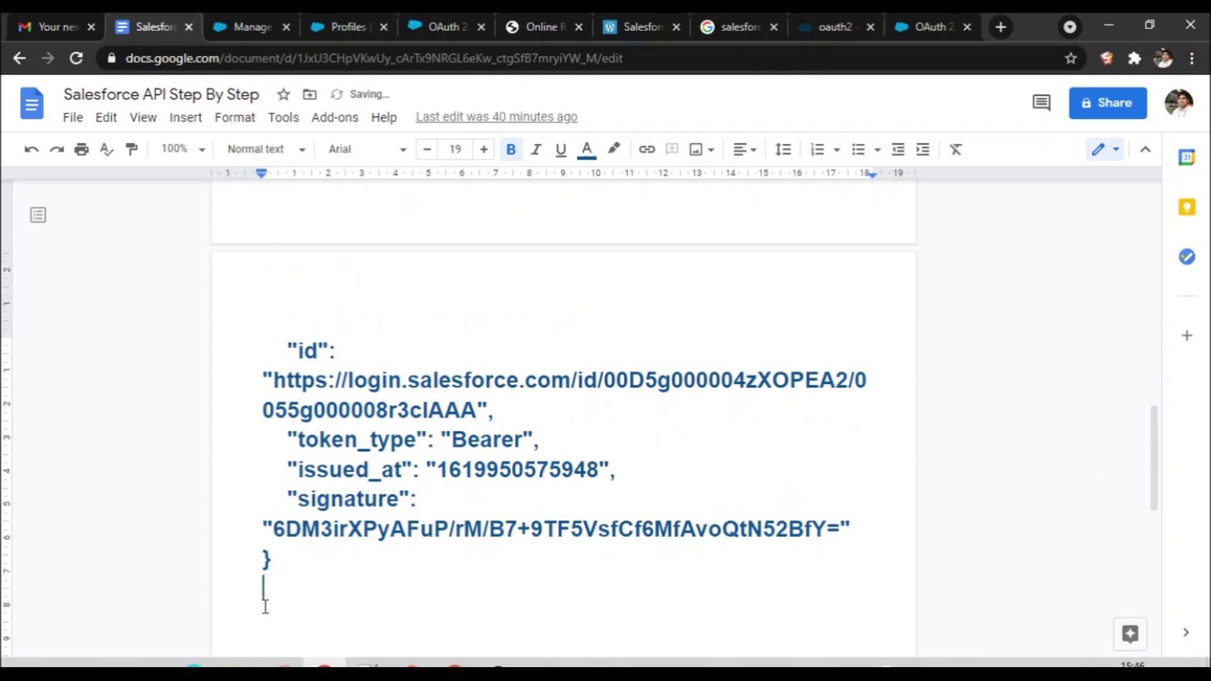
drag(1133, 464, 1104, 325)
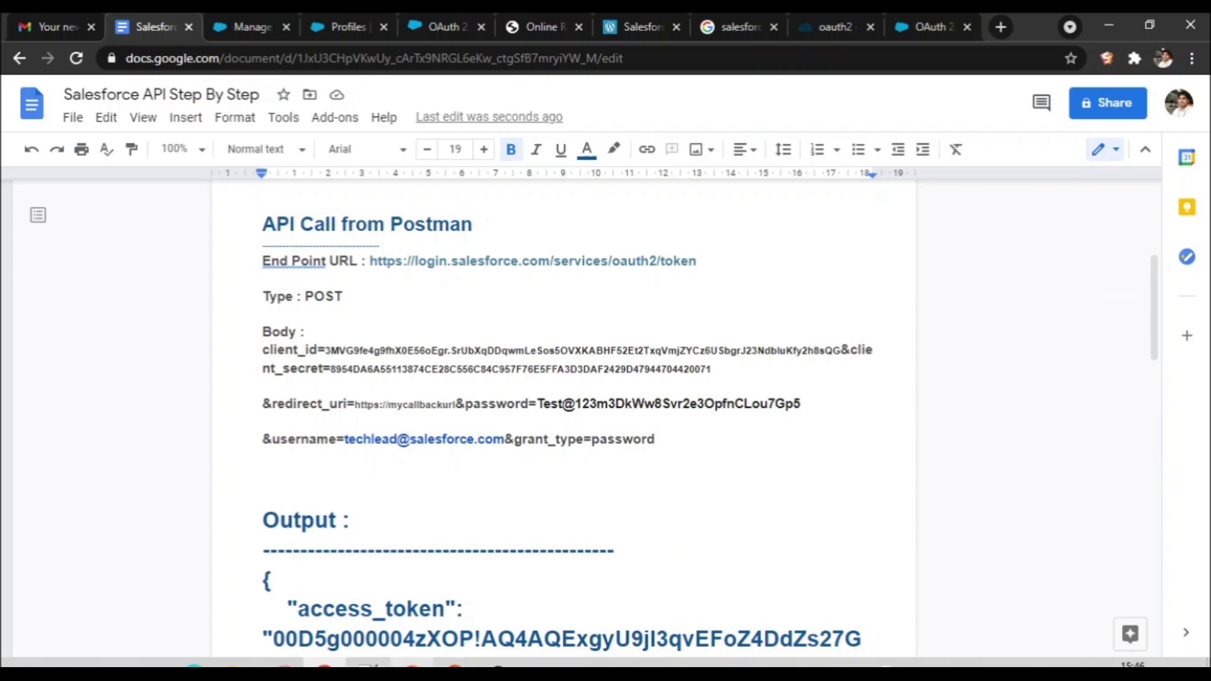
key(alt+Tab)
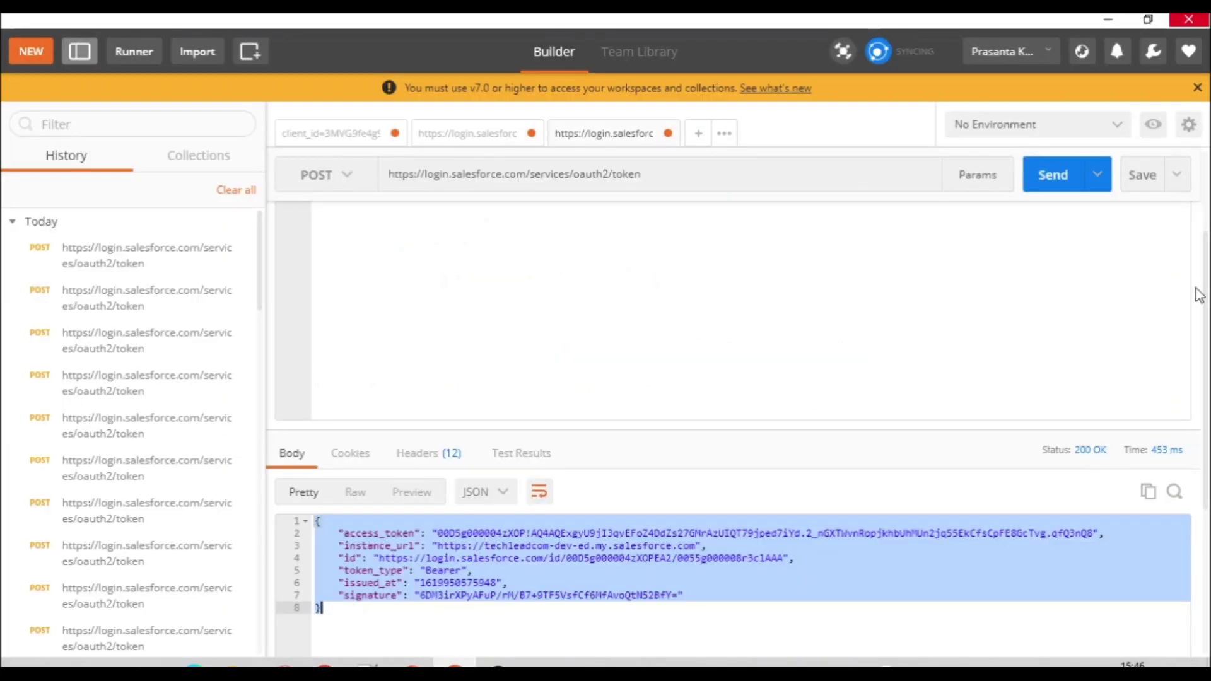
drag(1204, 382, 1186, 305)
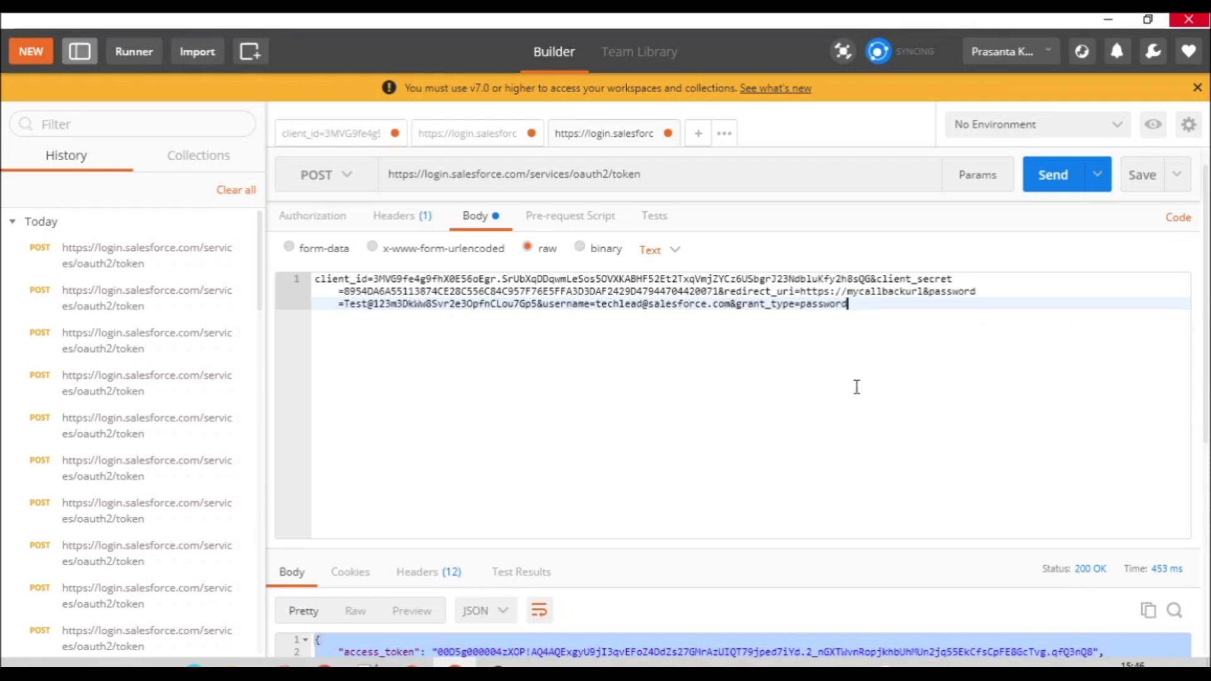
drag(854, 304, 539, 272)
key(ctrl+c)
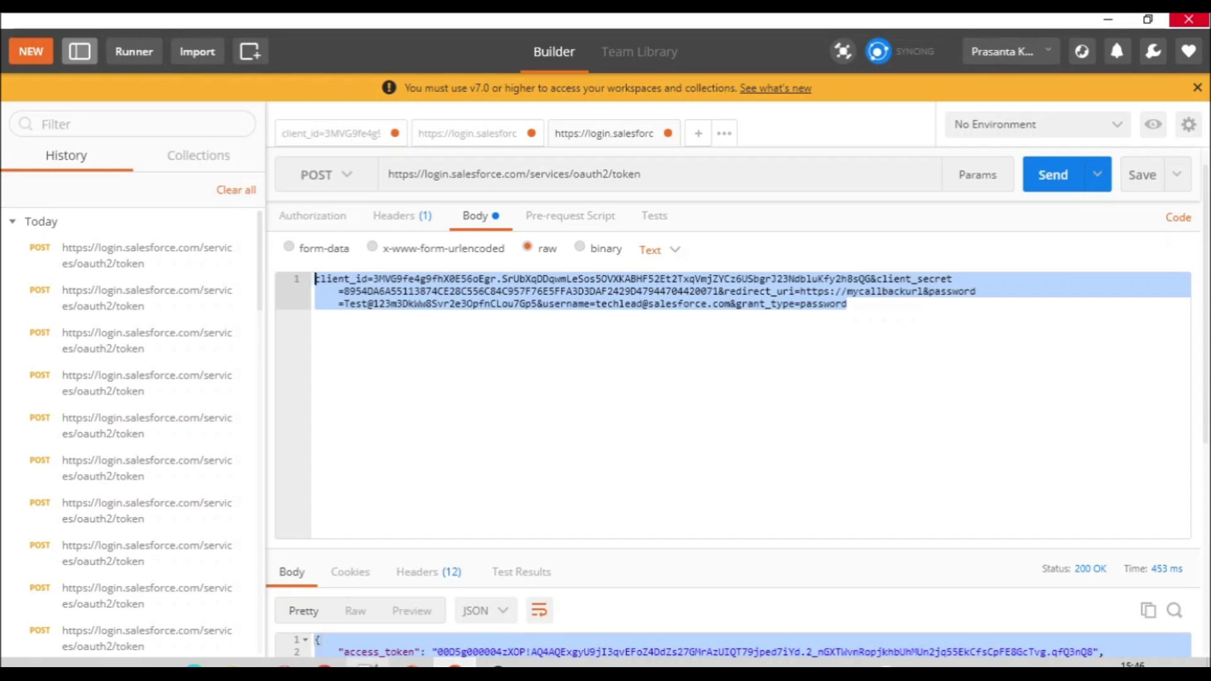
key(alt+Tab)
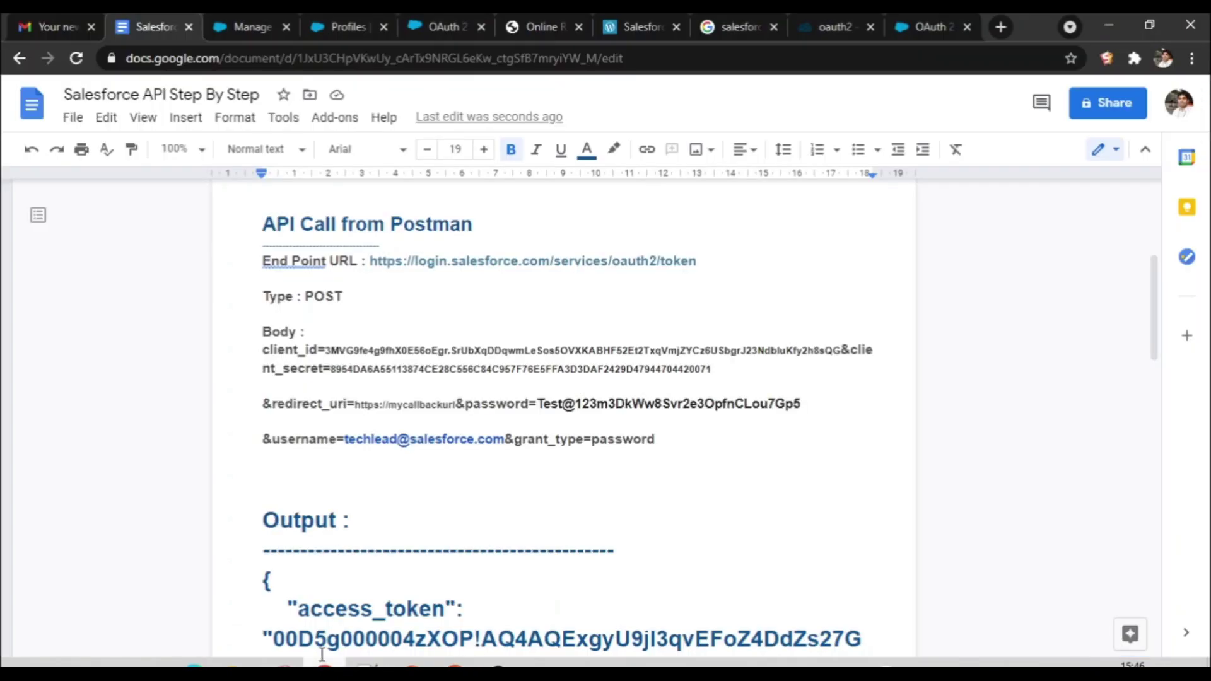
Step: Replace the Body parameters with a plain, unformatted continuous paragraph
drag(265, 351, 676, 466)
key(ctrl+v)
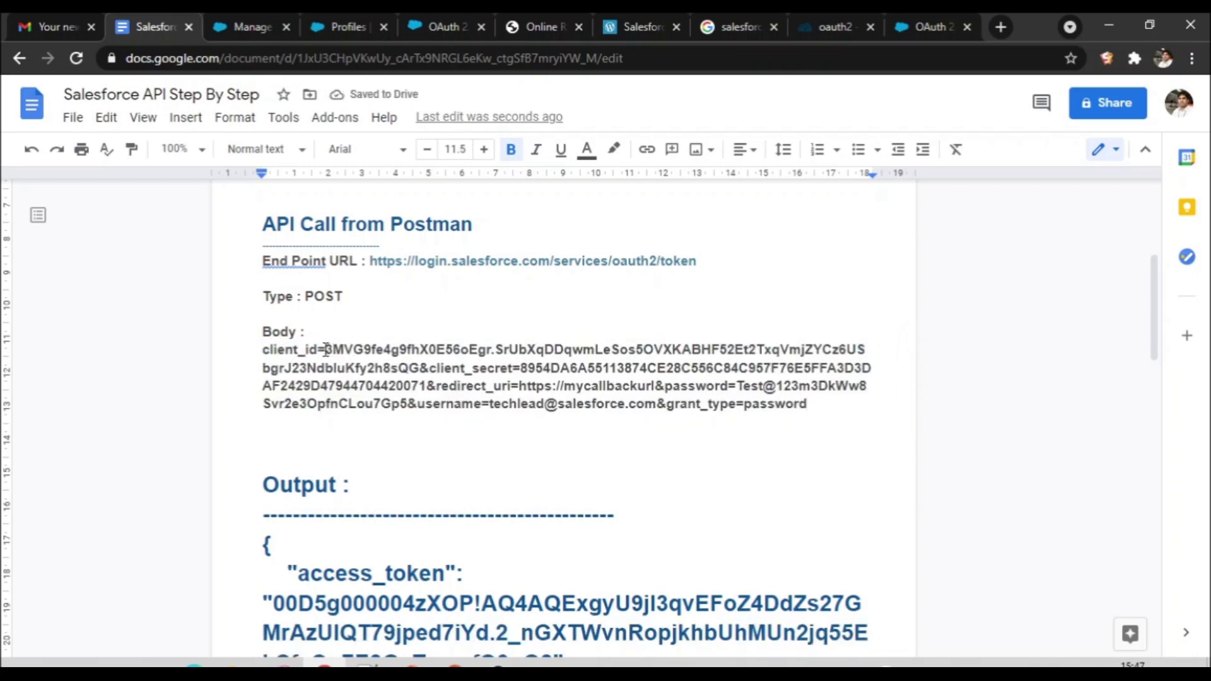
drag(436, 357, 851, 349)
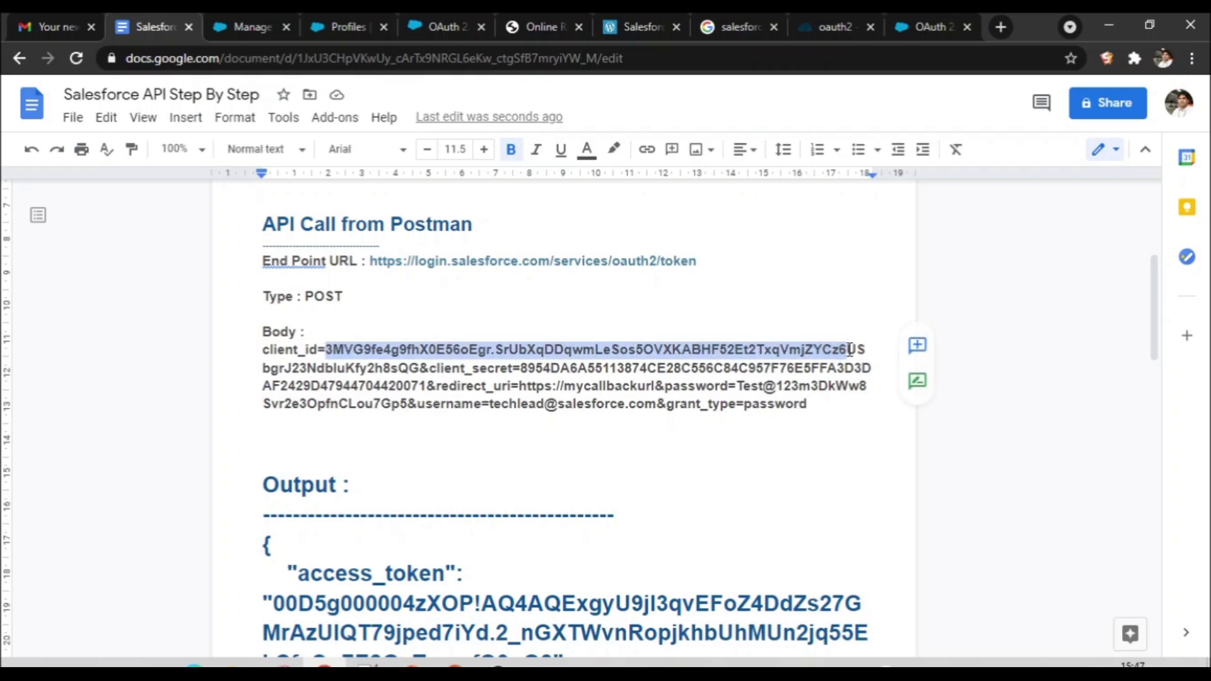
click(770, 449)
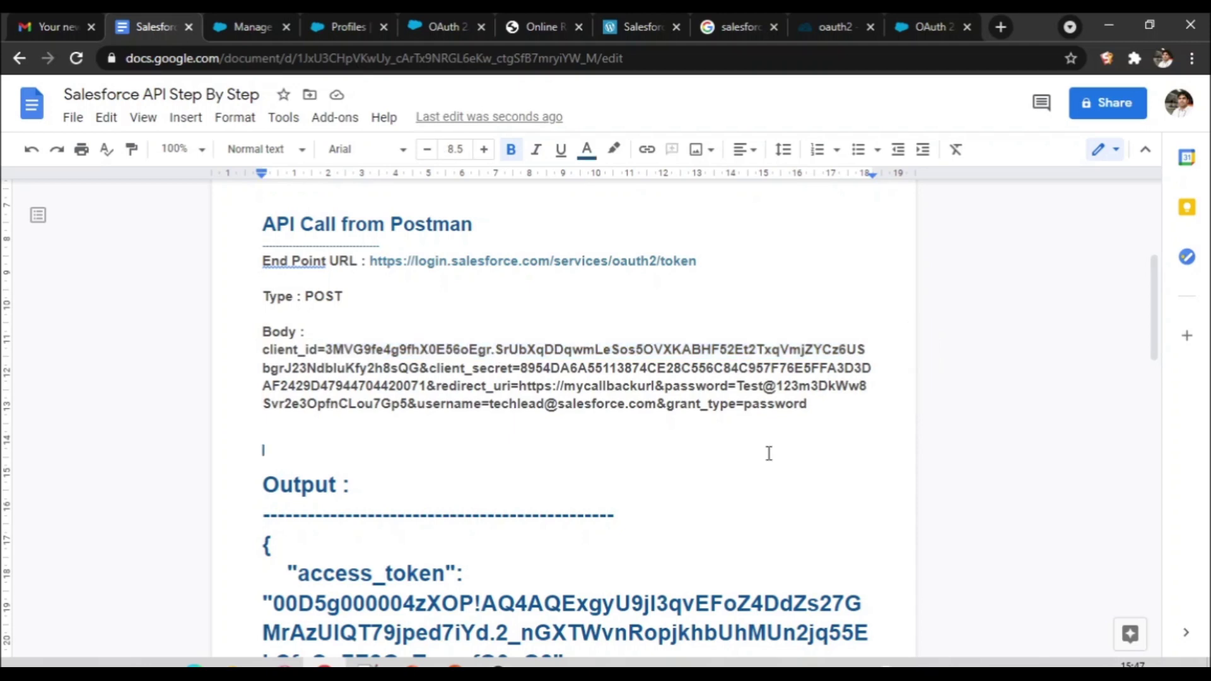
Step: Paint the Body text's plain style onto the JSON output below Output :
drag(1156, 340, 1179, 330)
drag(263, 276, 396, 325)
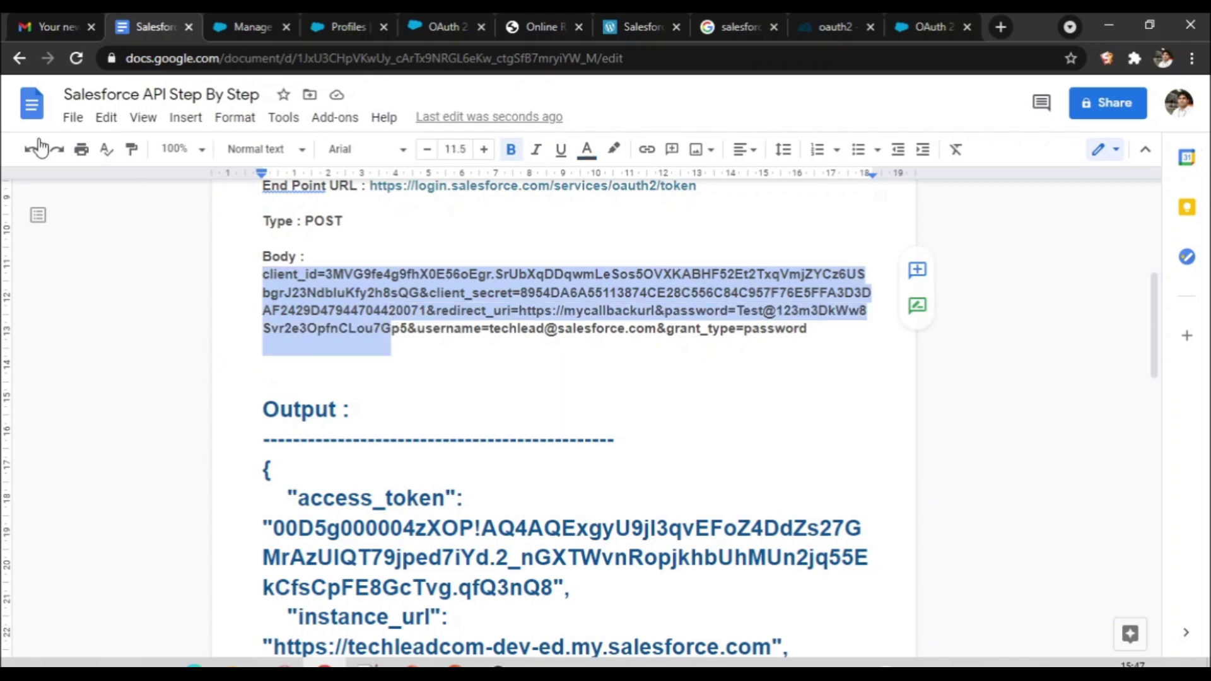
click(133, 149)
mouse_move(266, 468)
mouse_down()
mouse_move(464, 614)
mouse_move(540, 643)
mouse_move(565, 448)
mouse_move(582, 494)
mouse_move(560, 498)
mouse_move(557, 517)
mouse_up()
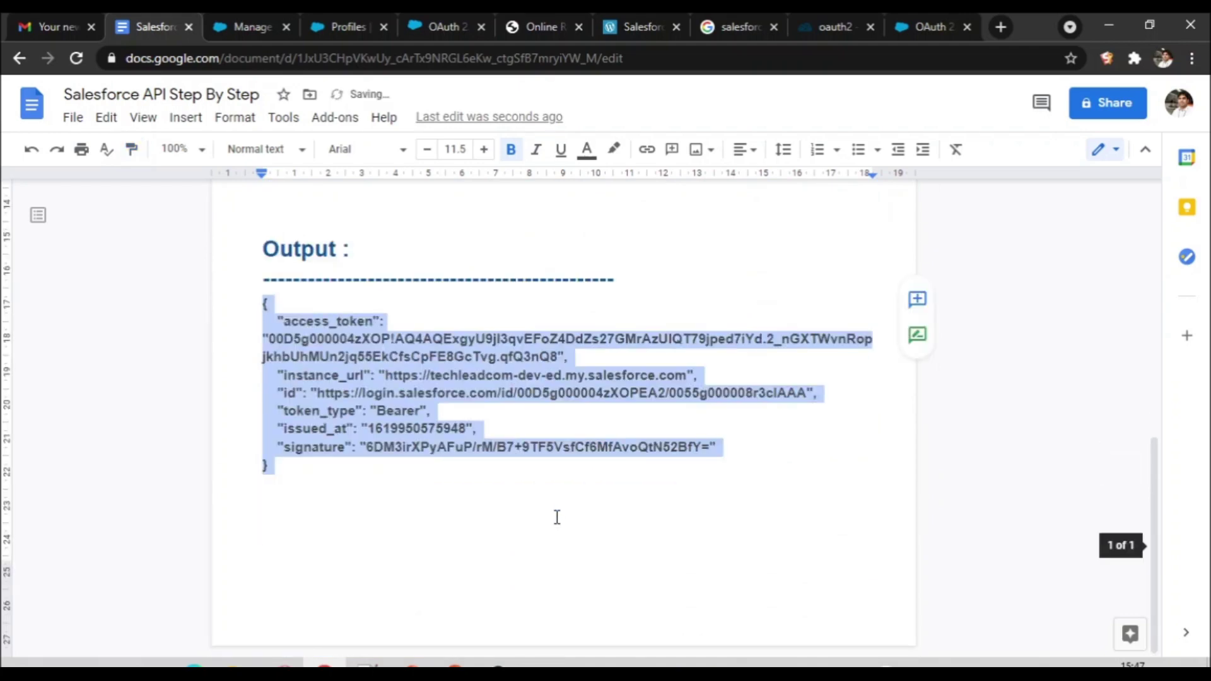
click(623, 567)
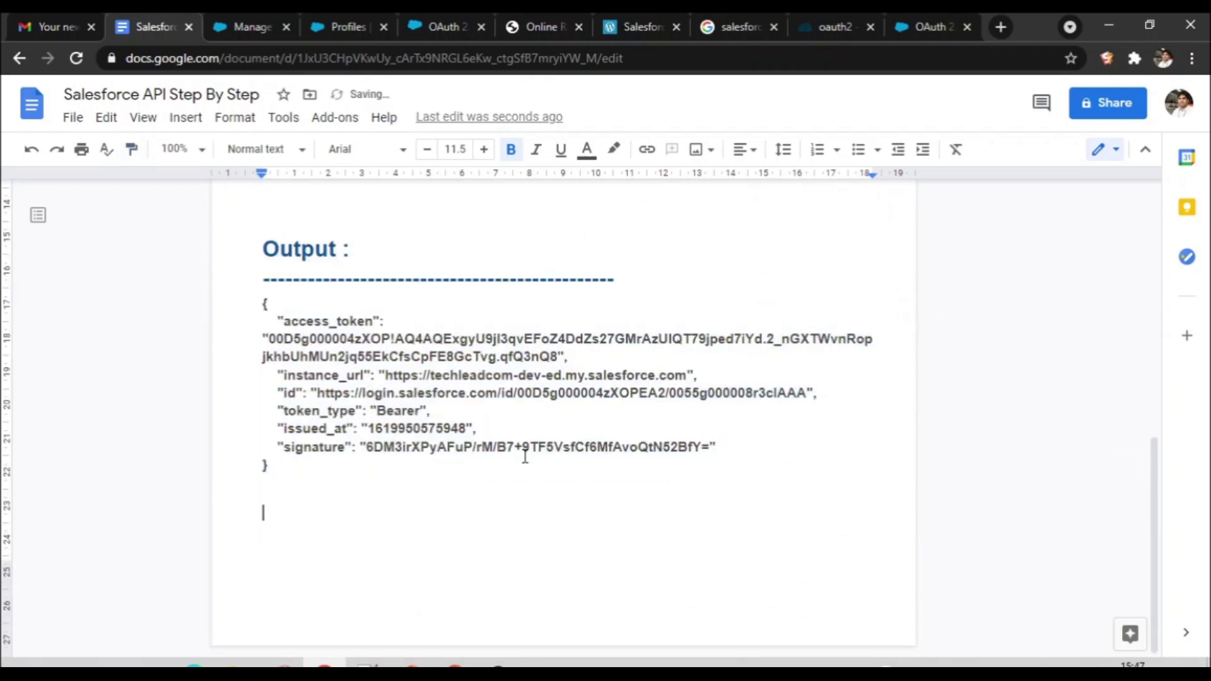
double_click(404, 343)
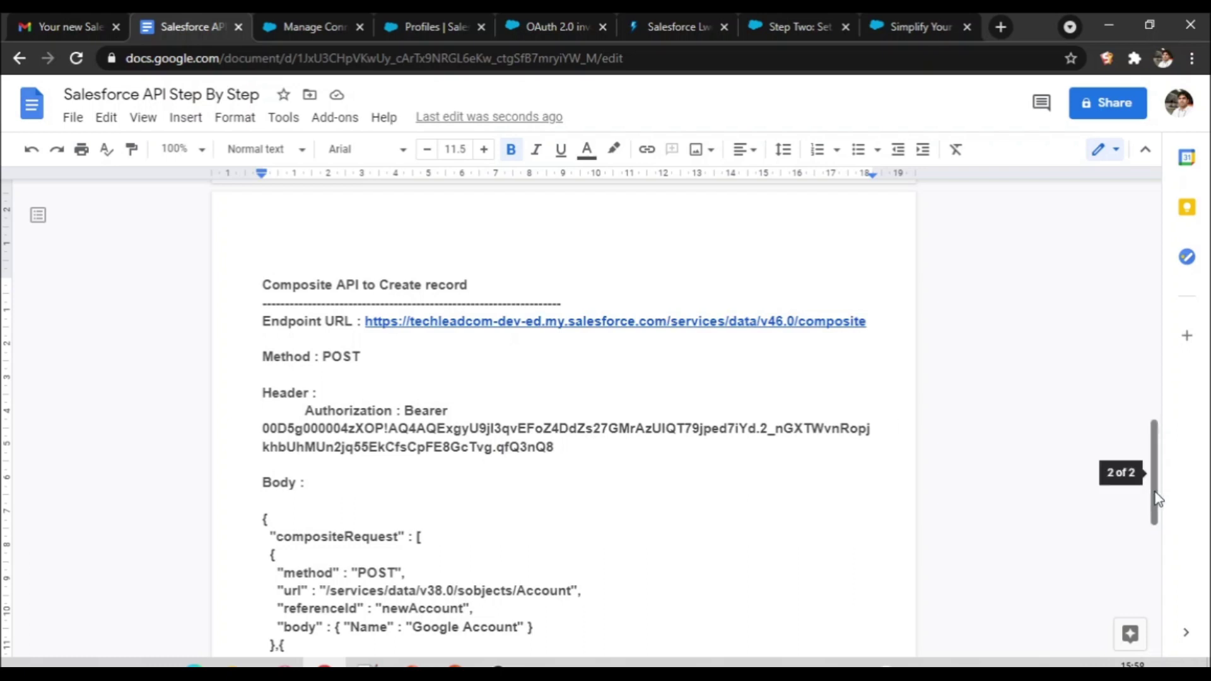
drag(1158, 498, 1178, 538)
click(536, 427)
double_click(537, 426)
drag(413, 461, 519, 466)
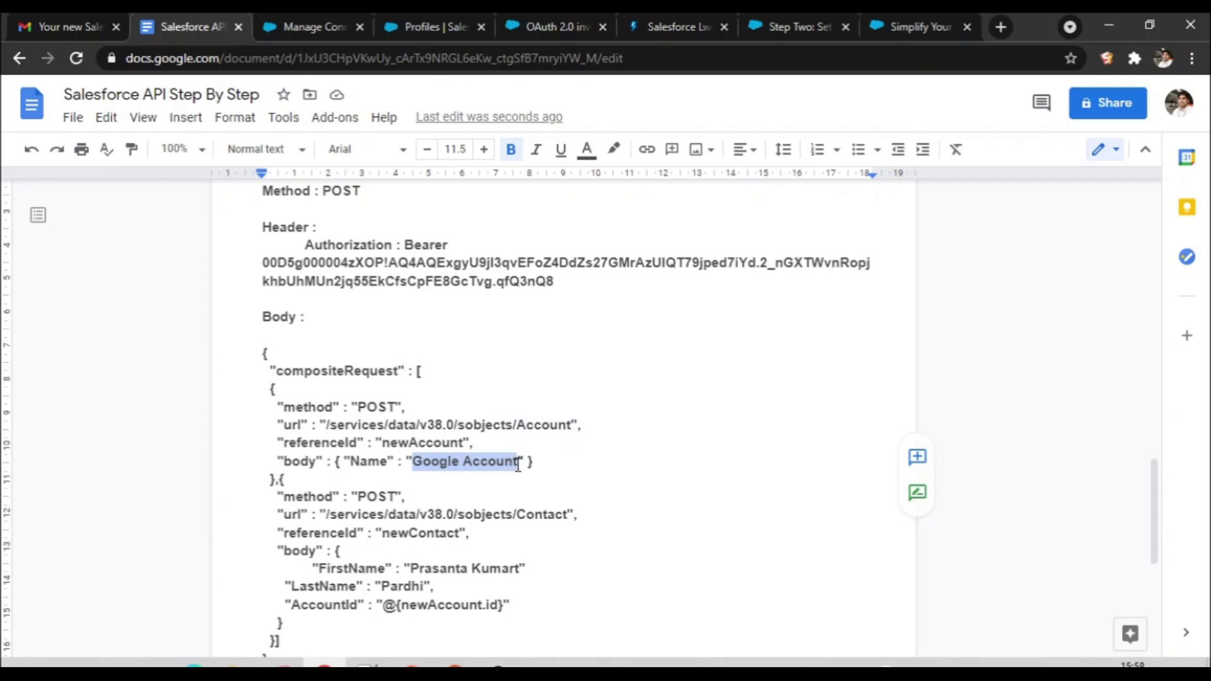
double_click(434, 467)
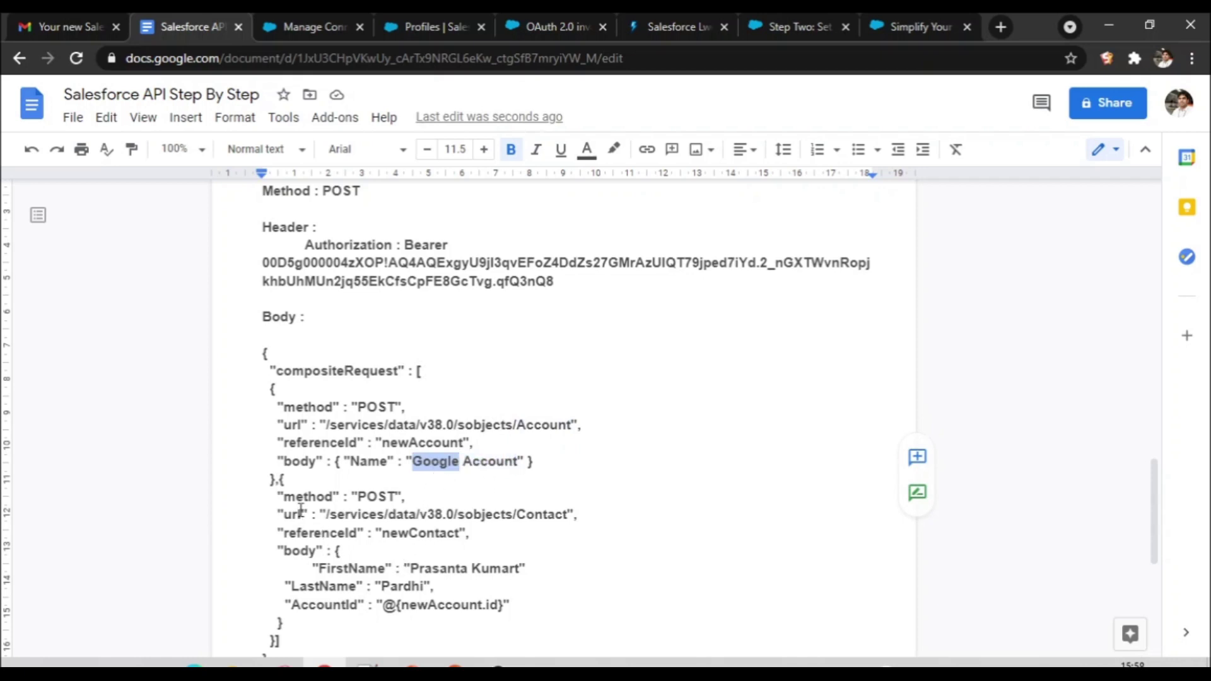
drag(413, 565, 519, 571)
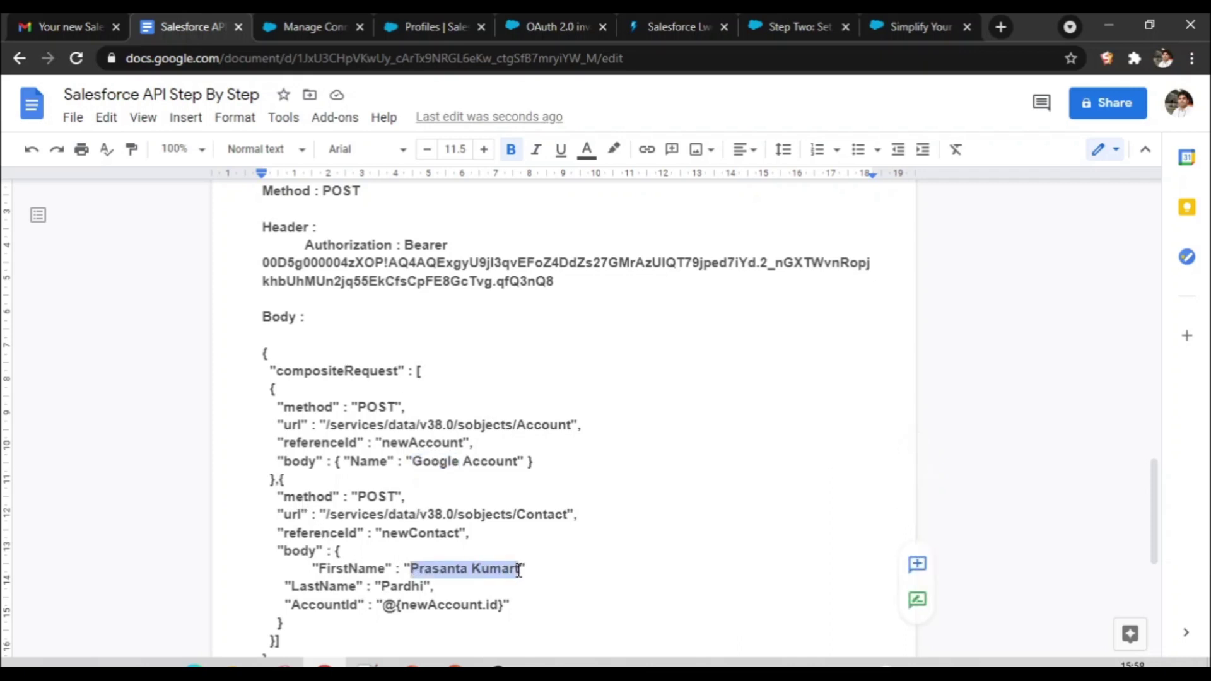
double_click(403, 587)
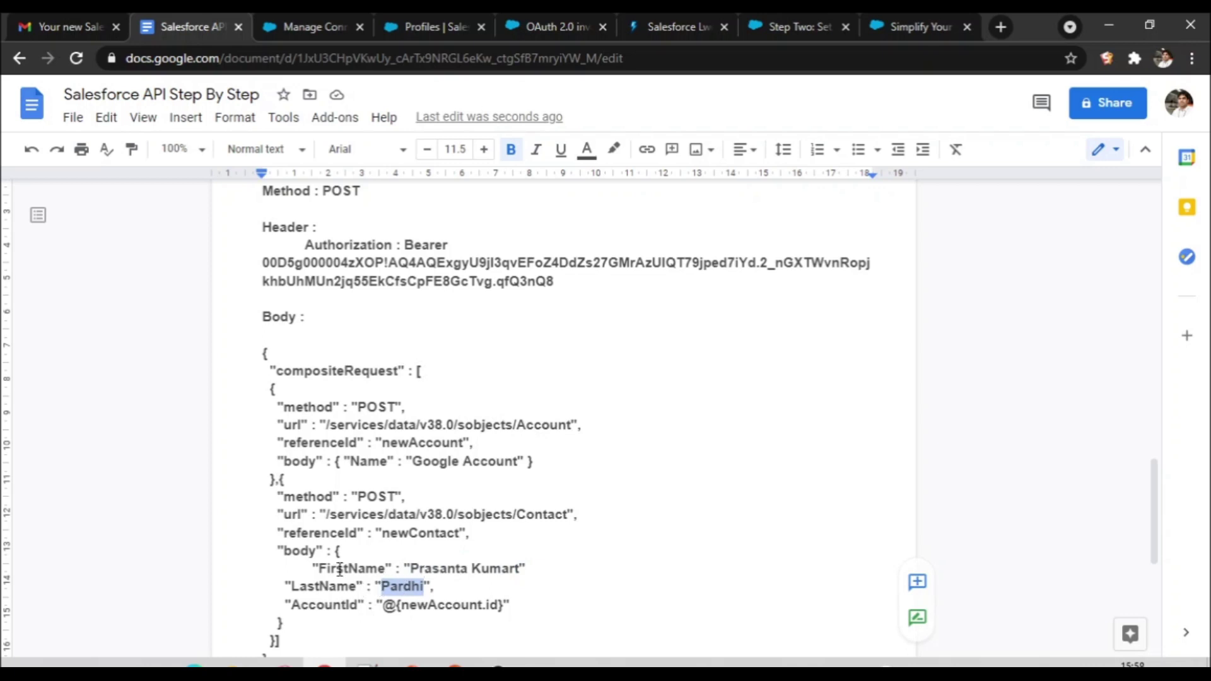
double_click(323, 607)
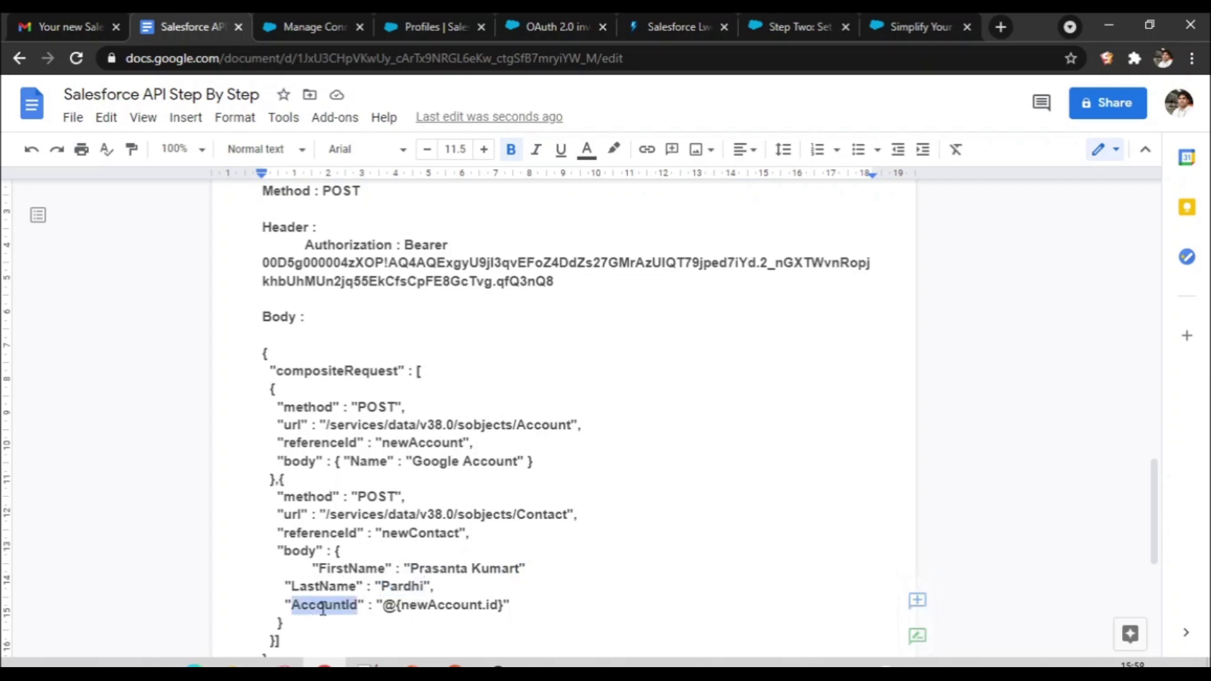
drag(384, 609, 501, 607)
click(447, 607)
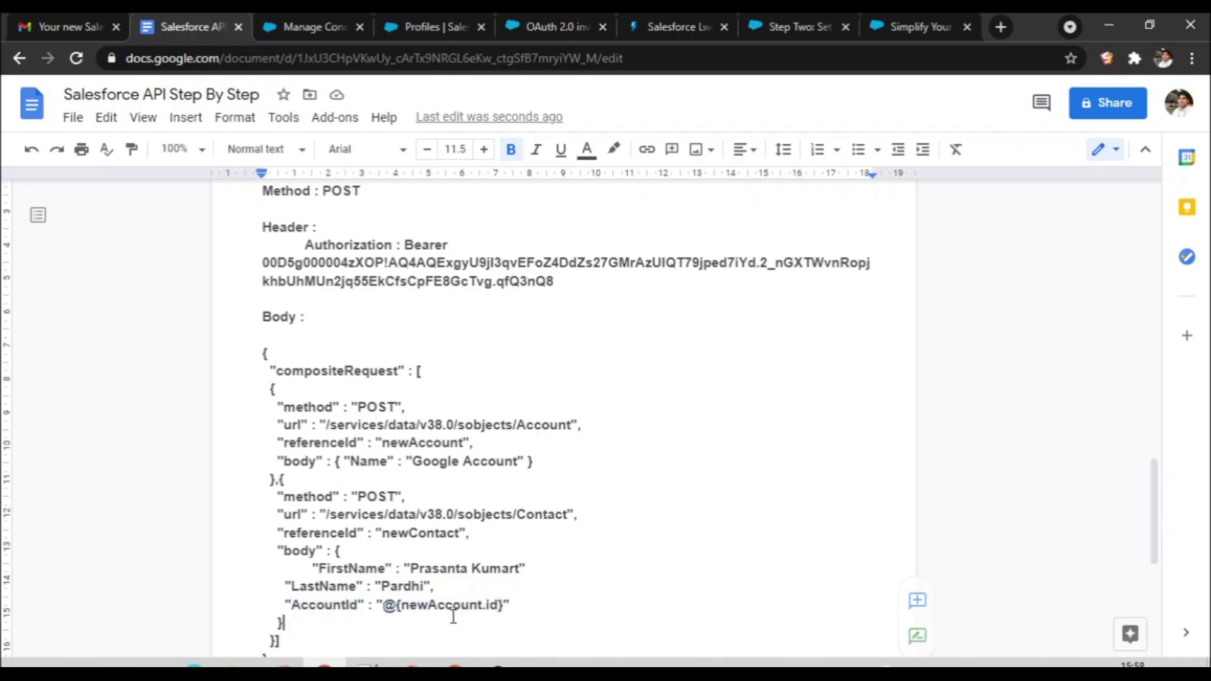
double_click(447, 606)
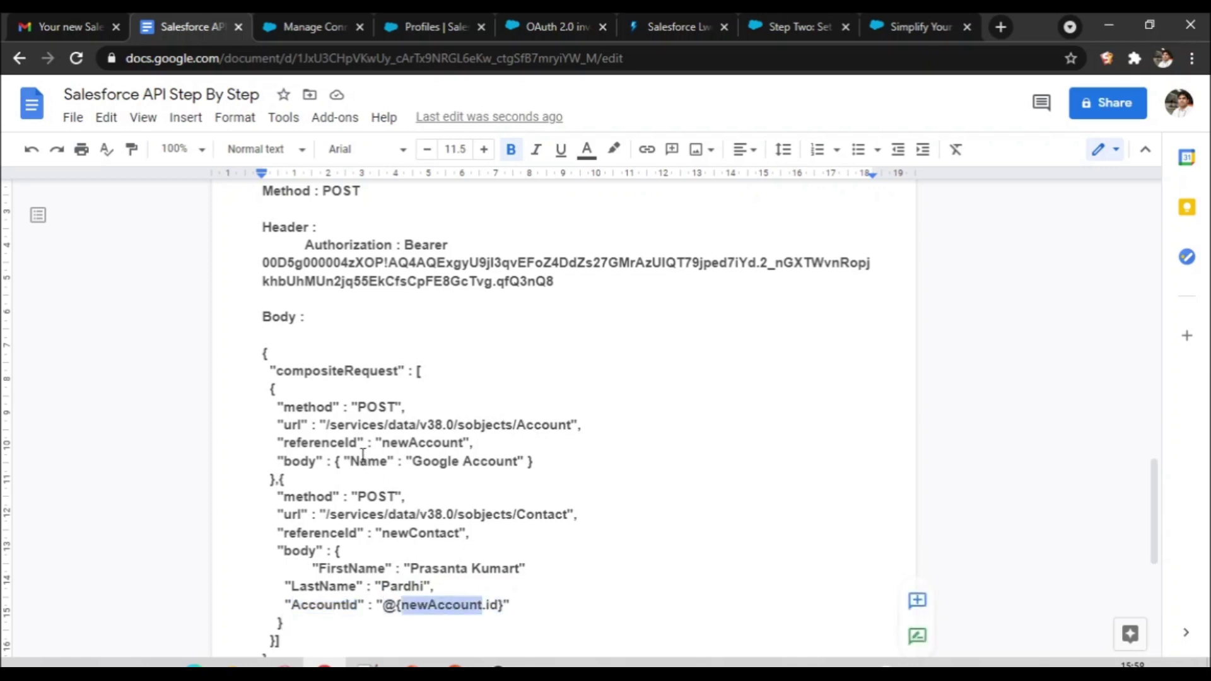
double_click(421, 444)
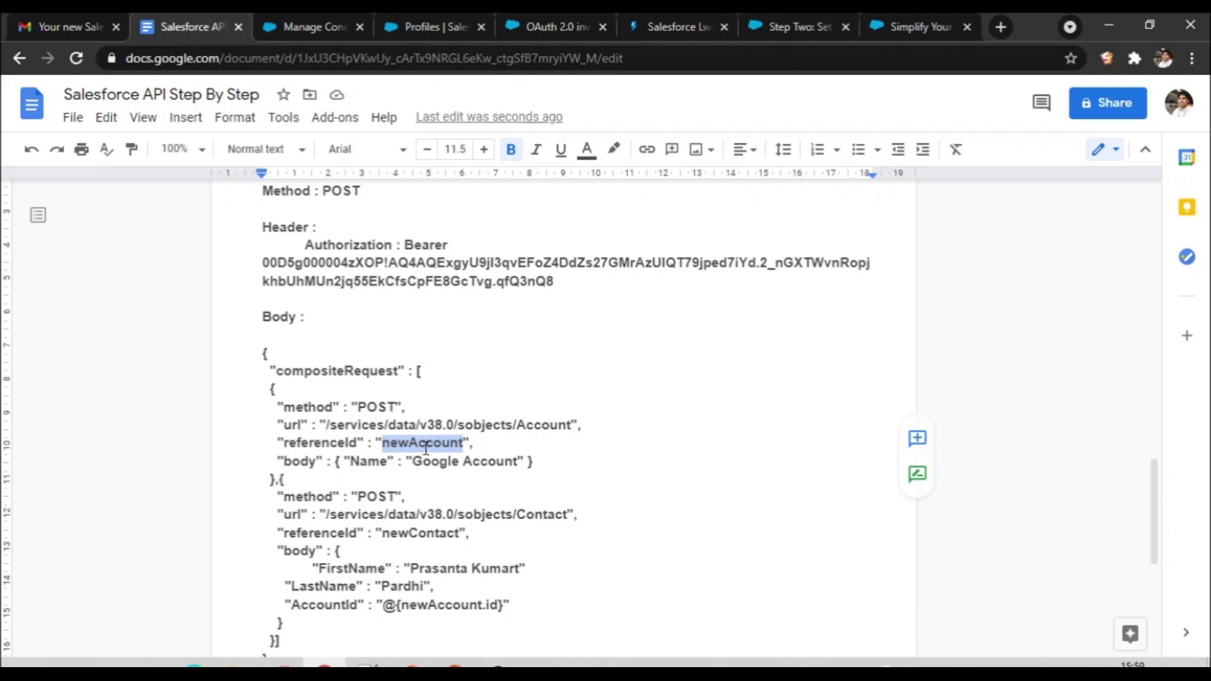
double_click(439, 610)
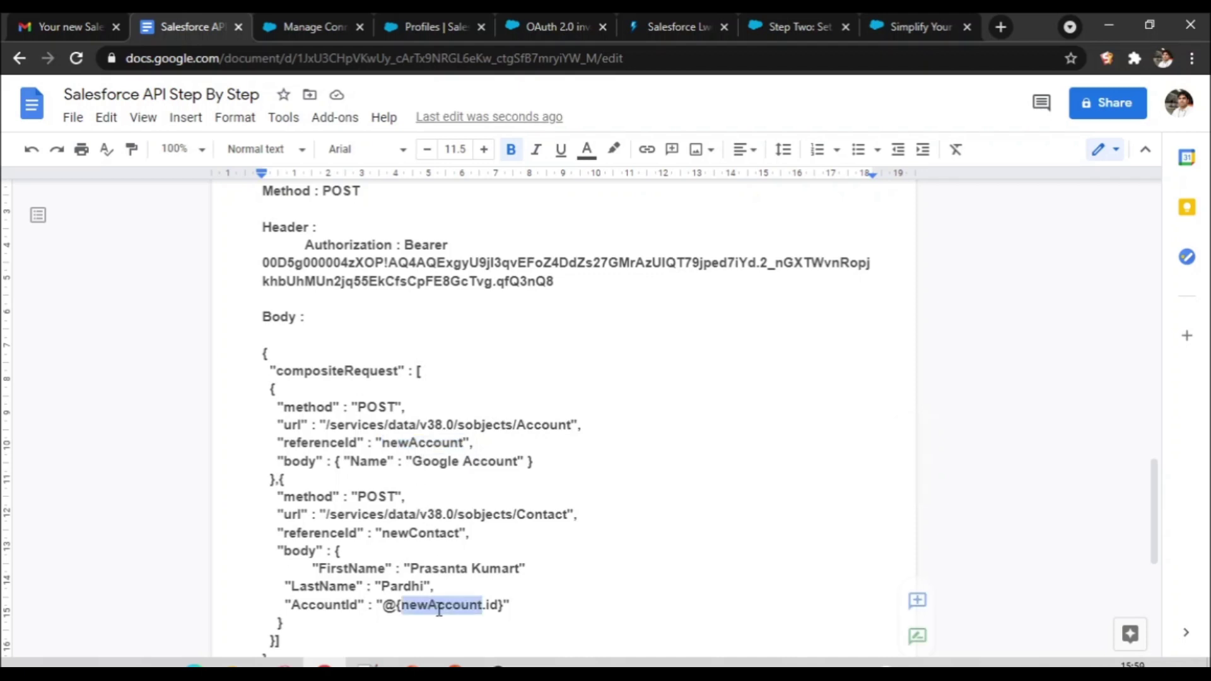
double_click(493, 607)
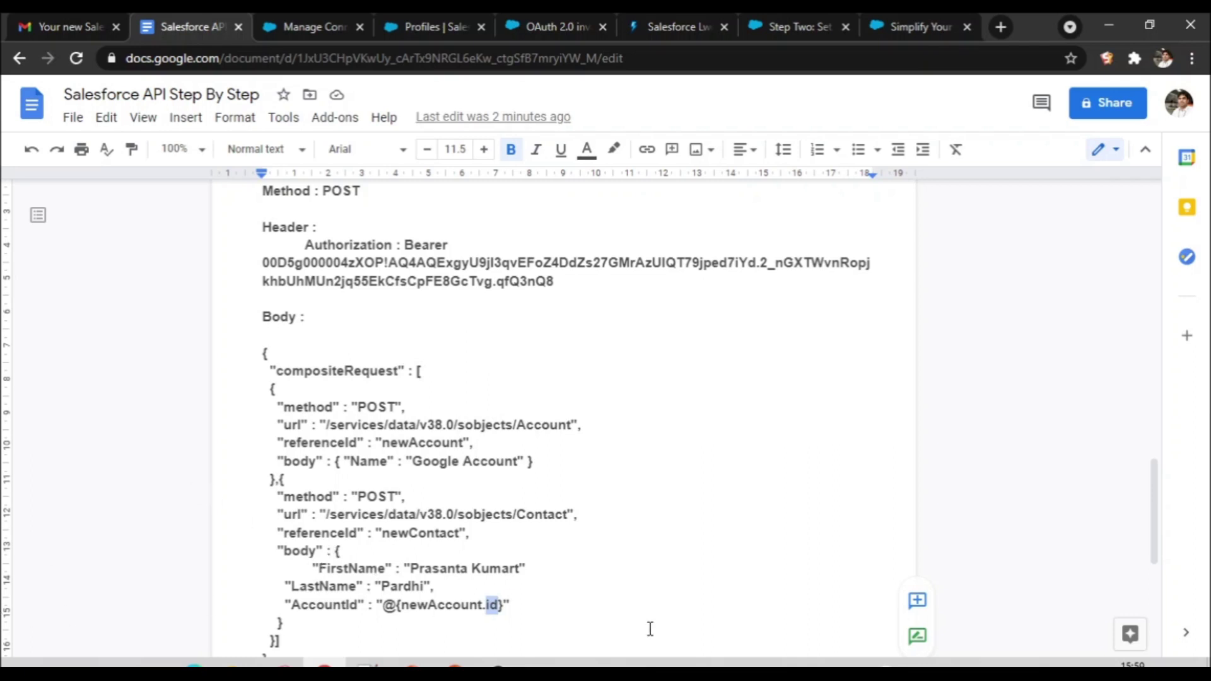
drag(1154, 530, 1141, 480)
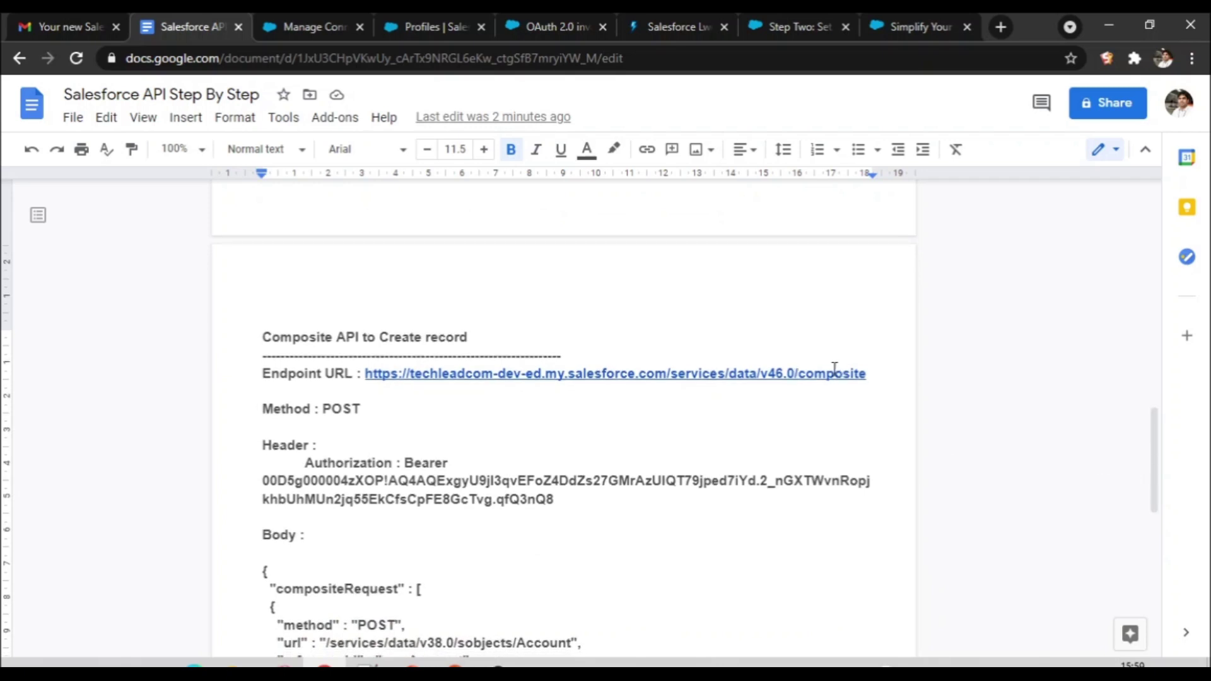
Step: Create a new Postman POST request to the copied v46.0/composite endpoint URL
drag(874, 373, 367, 375)
key(ctrl+c)
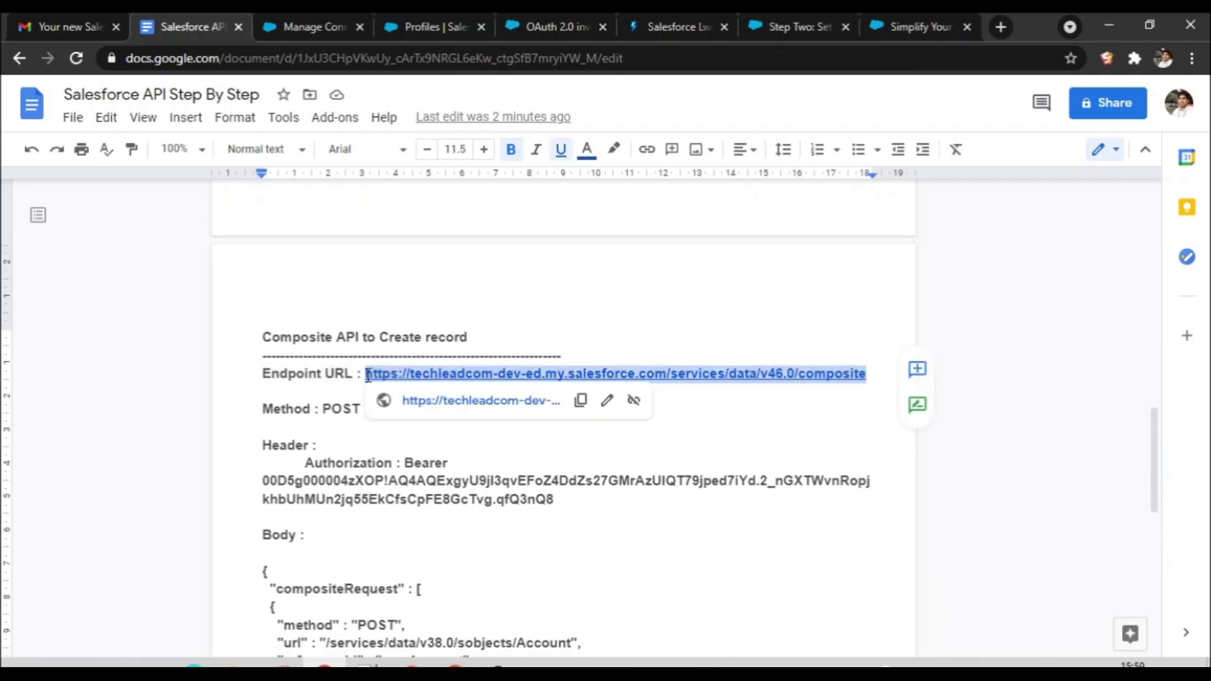
click(324, 663)
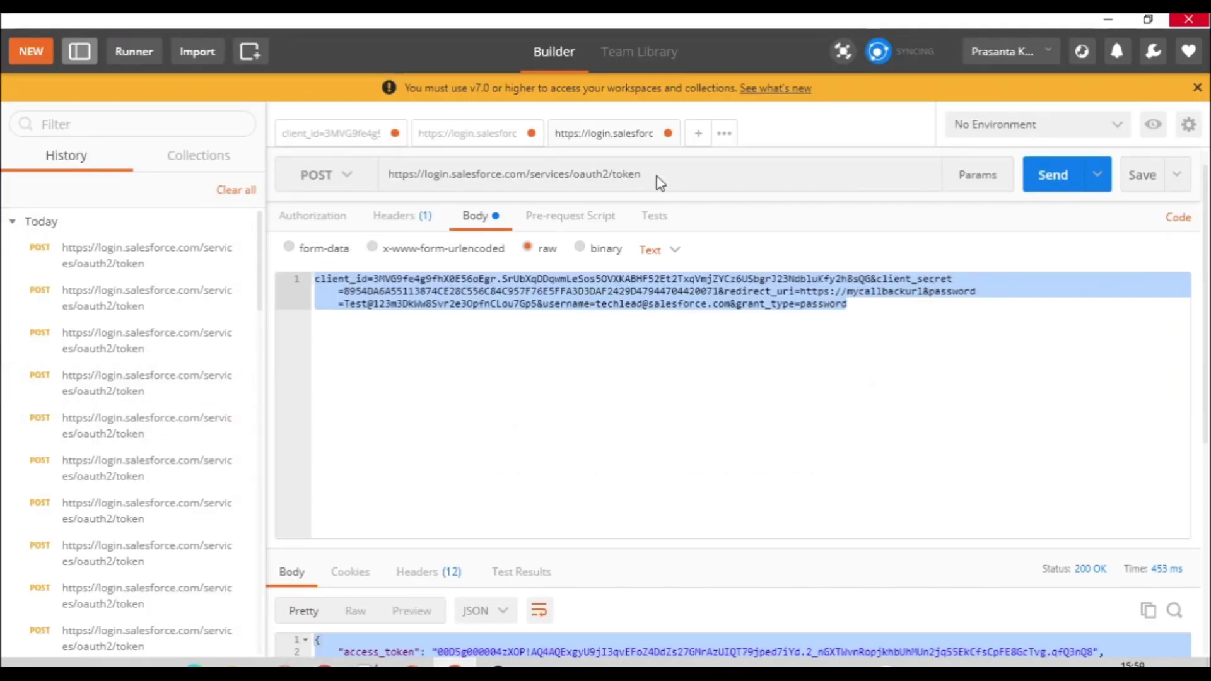
click(697, 134)
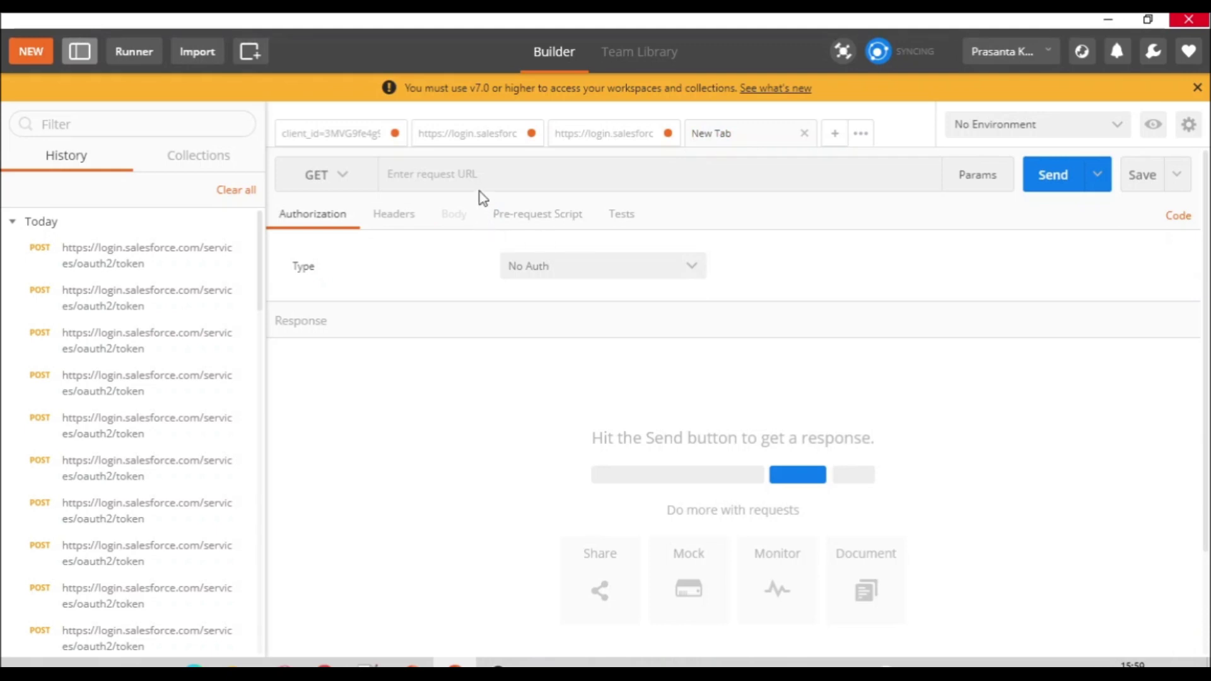
click(351, 182)
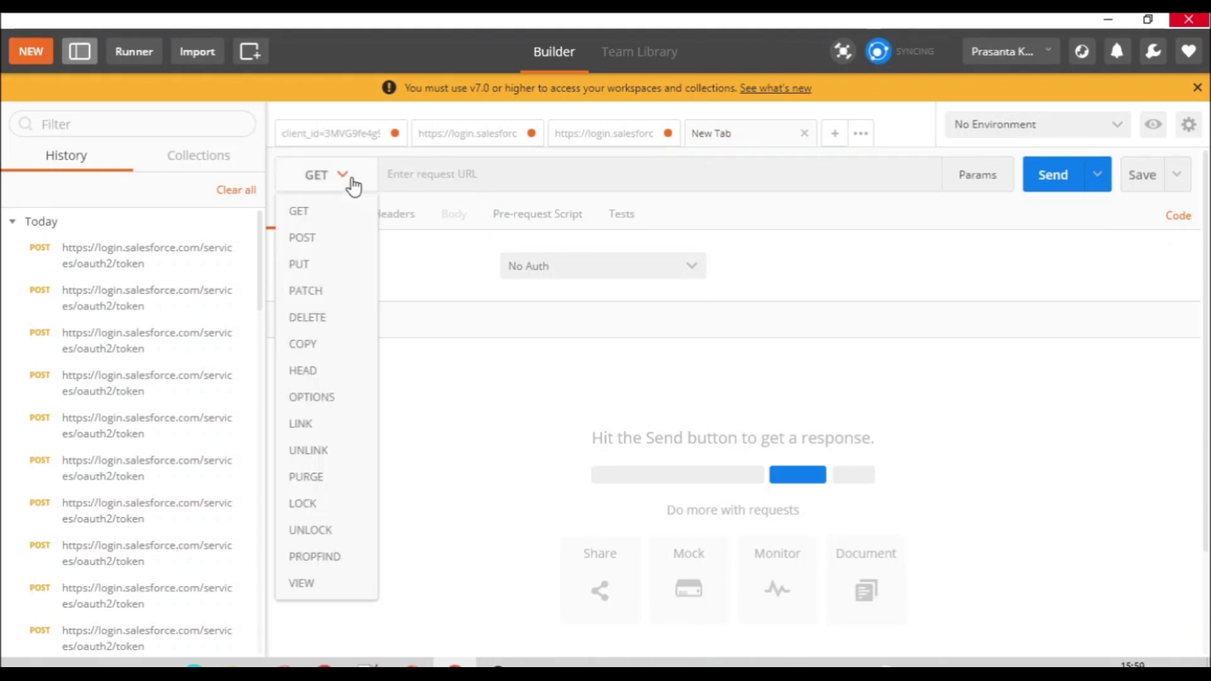
click(334, 242)
click(439, 183)
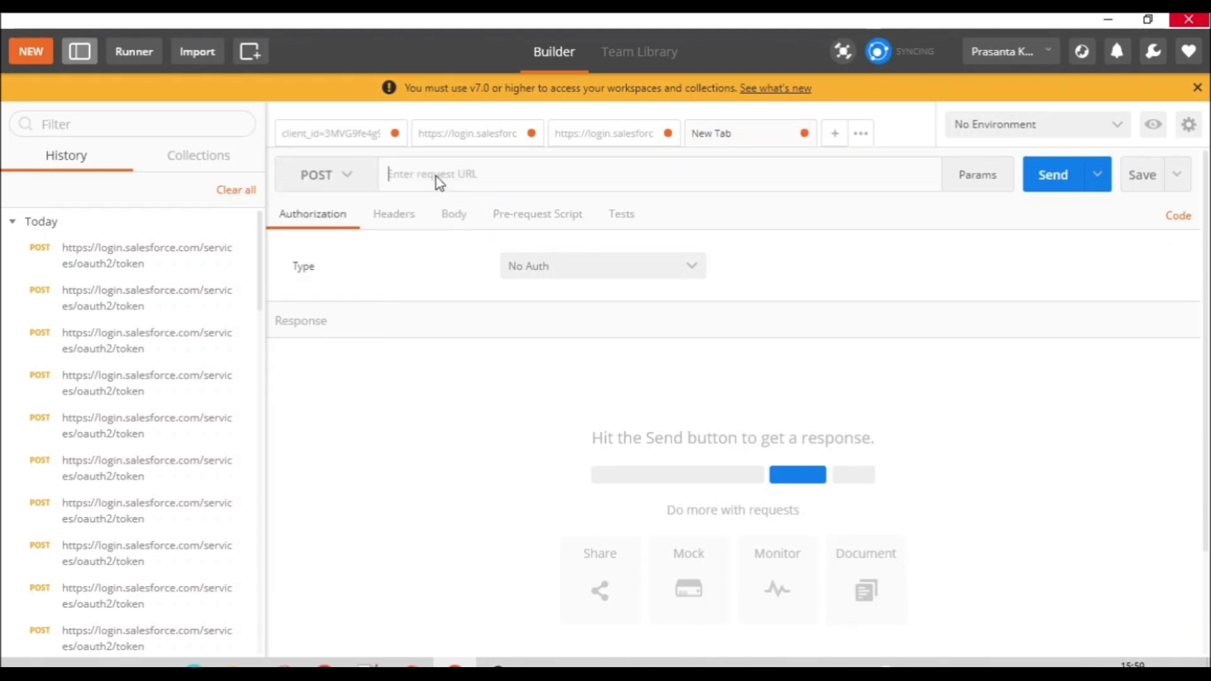
key(ctrl+v)
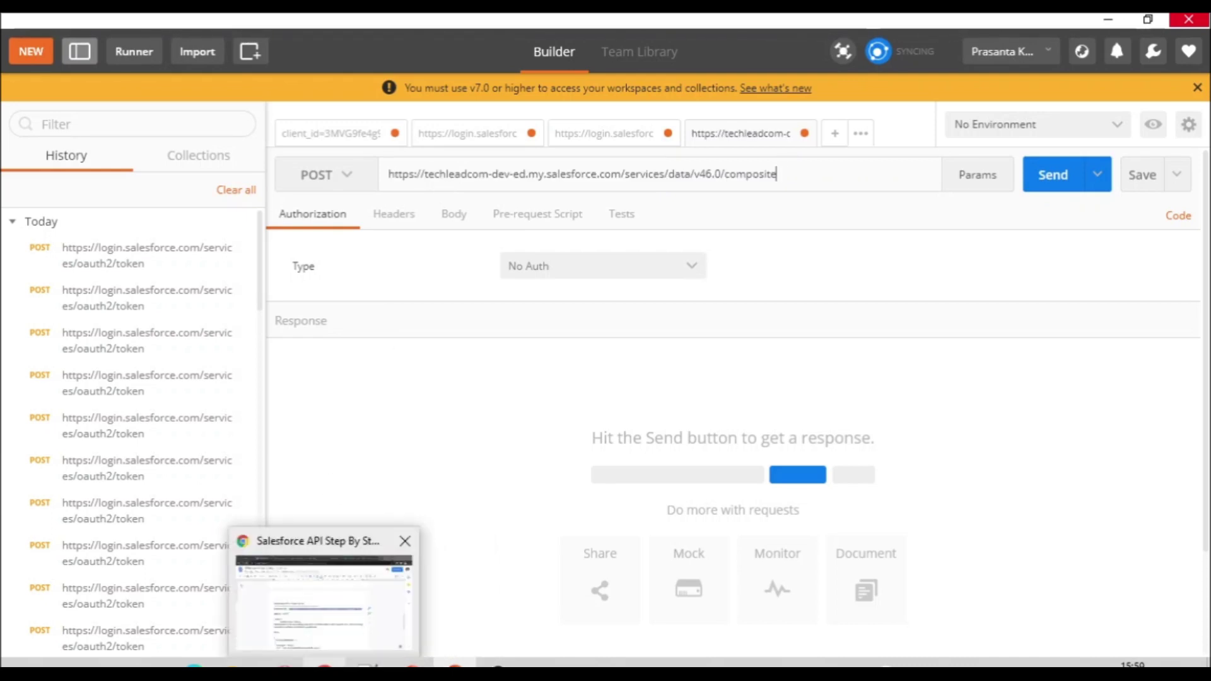
click(323, 599)
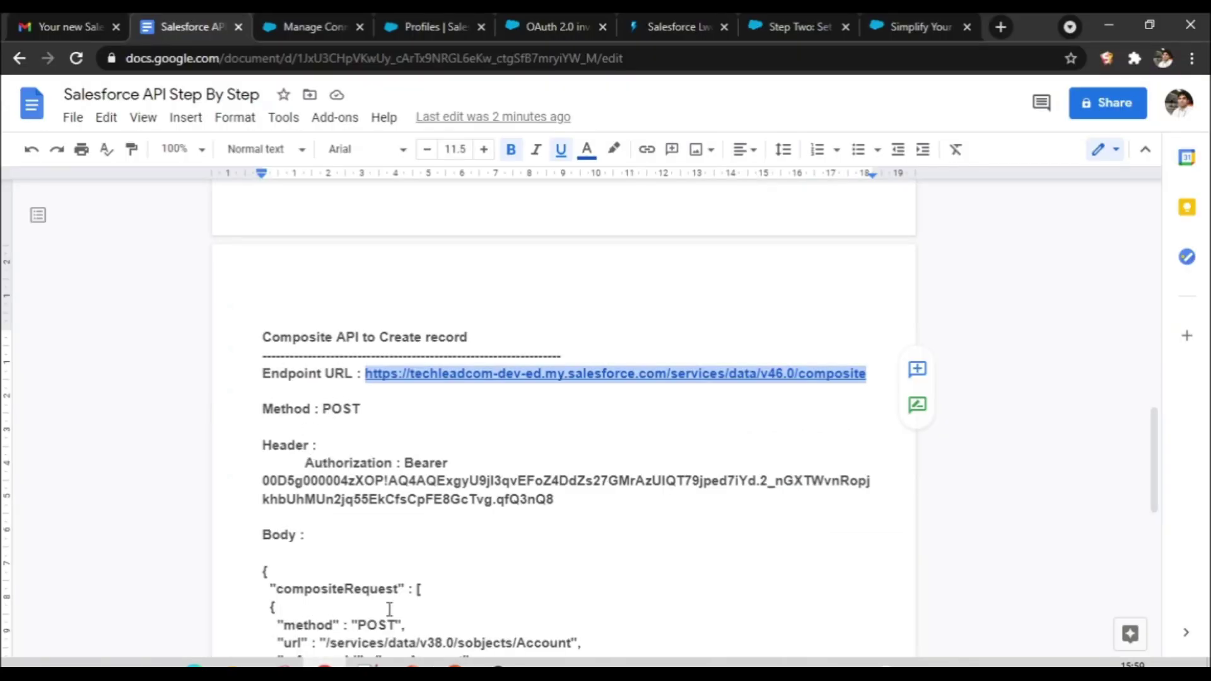
click(454, 664)
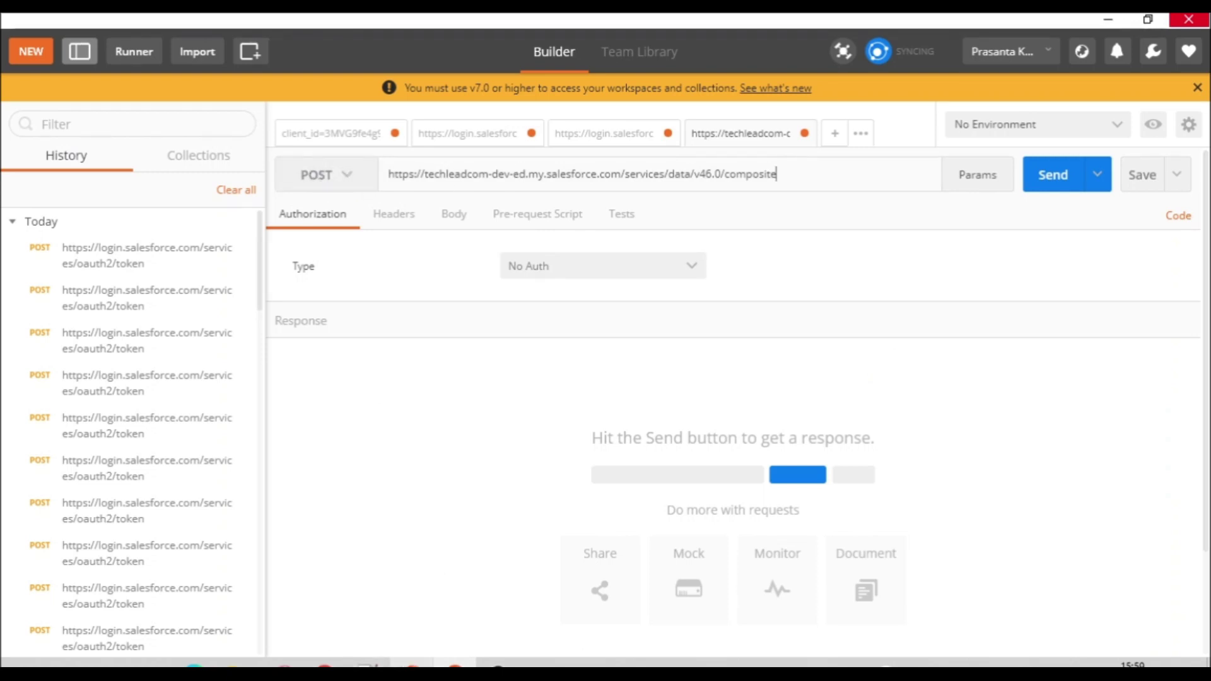
click(325, 664)
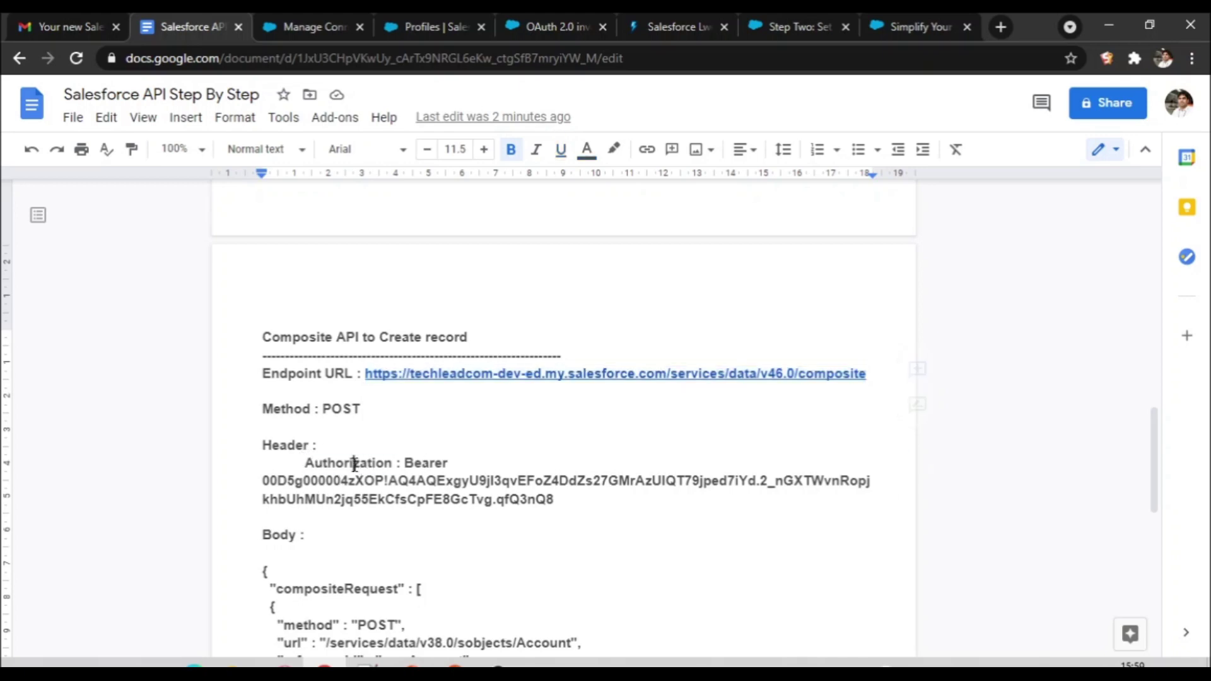
Step: Add a header keyed 'Authorization' to the composite request's Headers in Postman
double_click(355, 463)
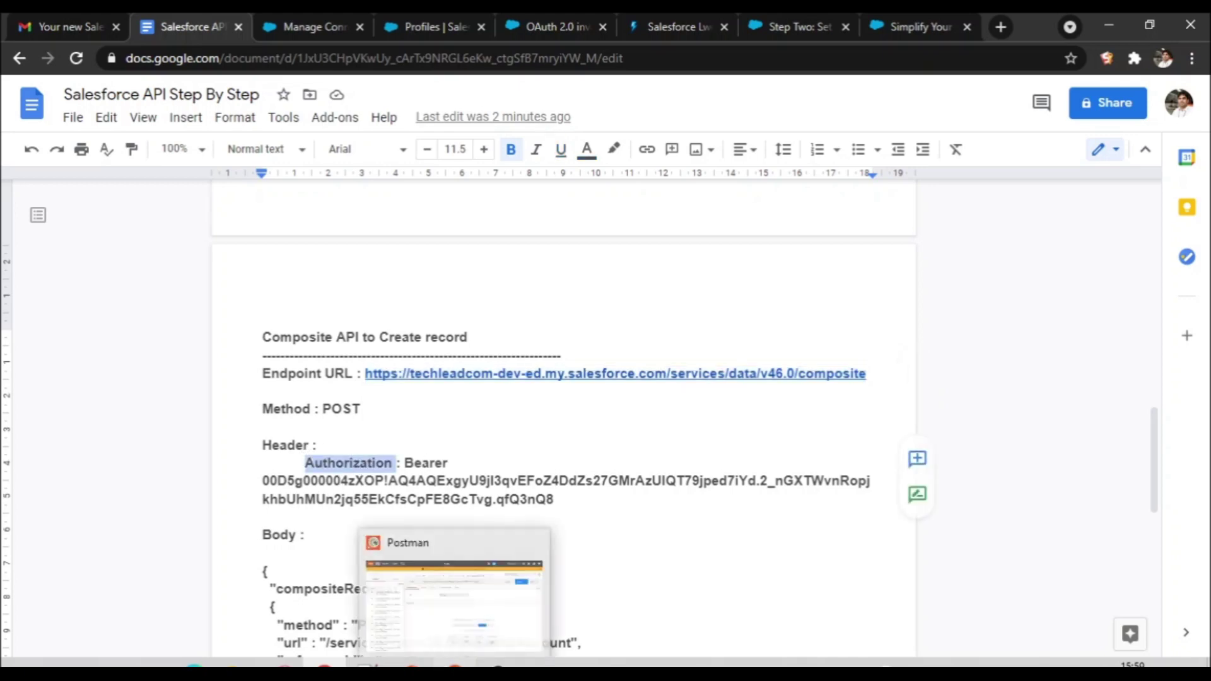
click(454, 662)
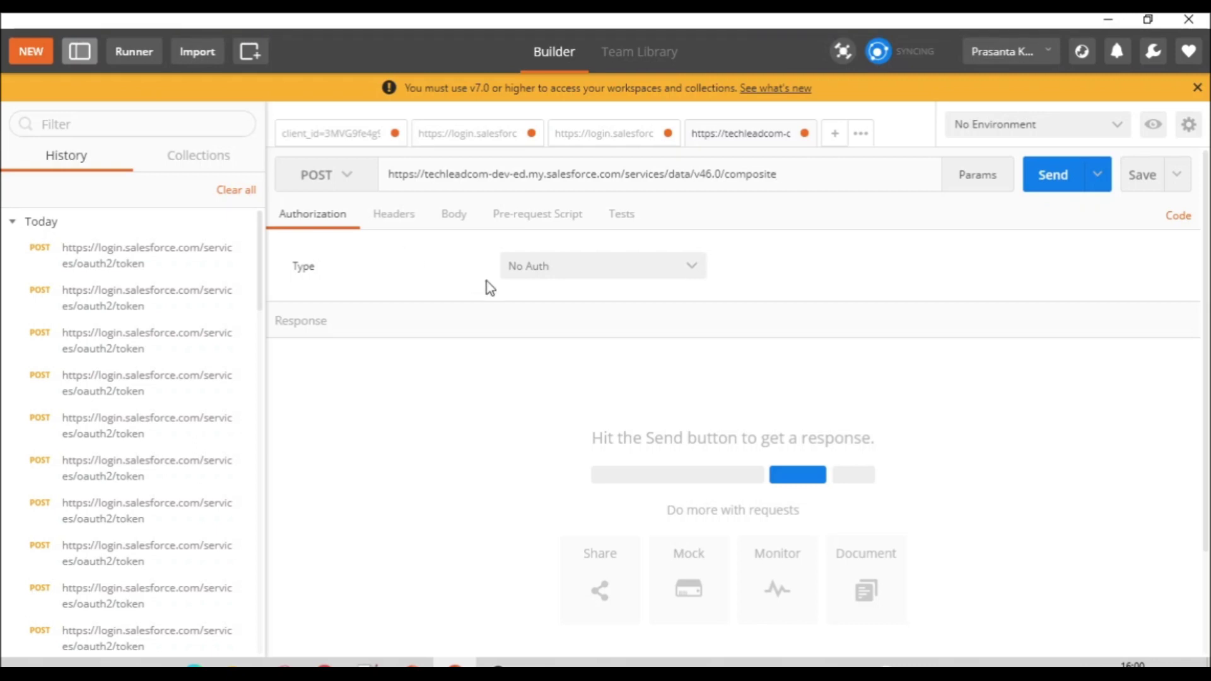
click(406, 222)
click(387, 269)
text(Authorization)
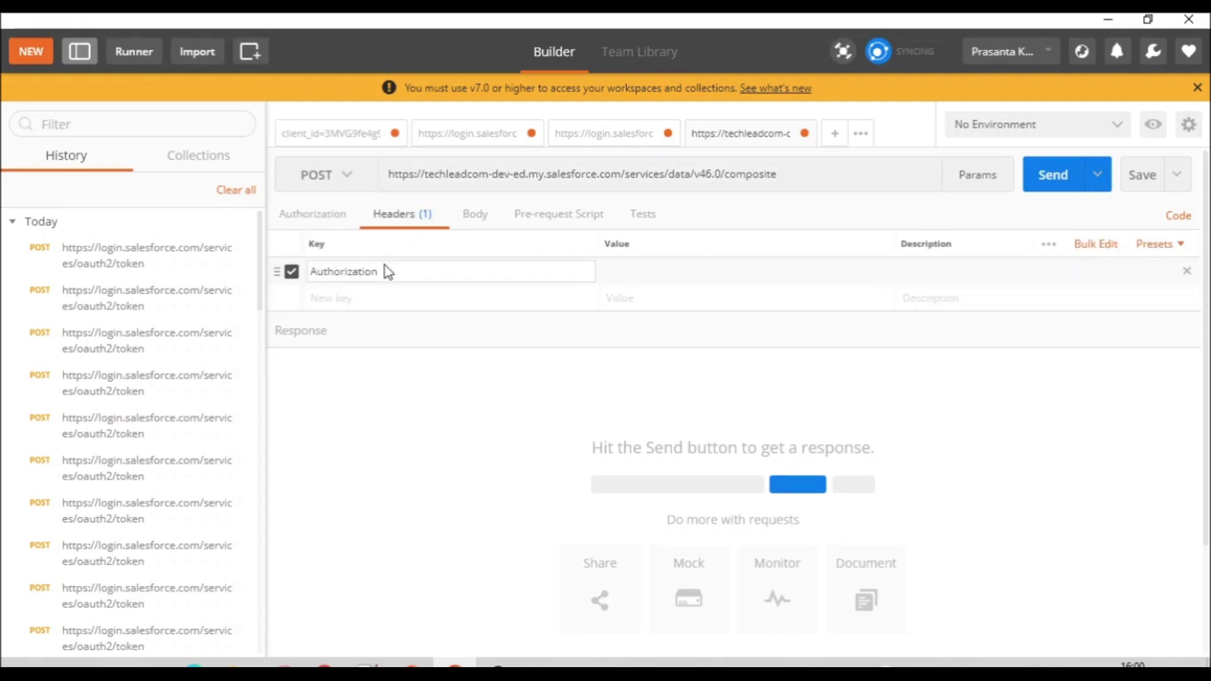
key(alt+Tab)
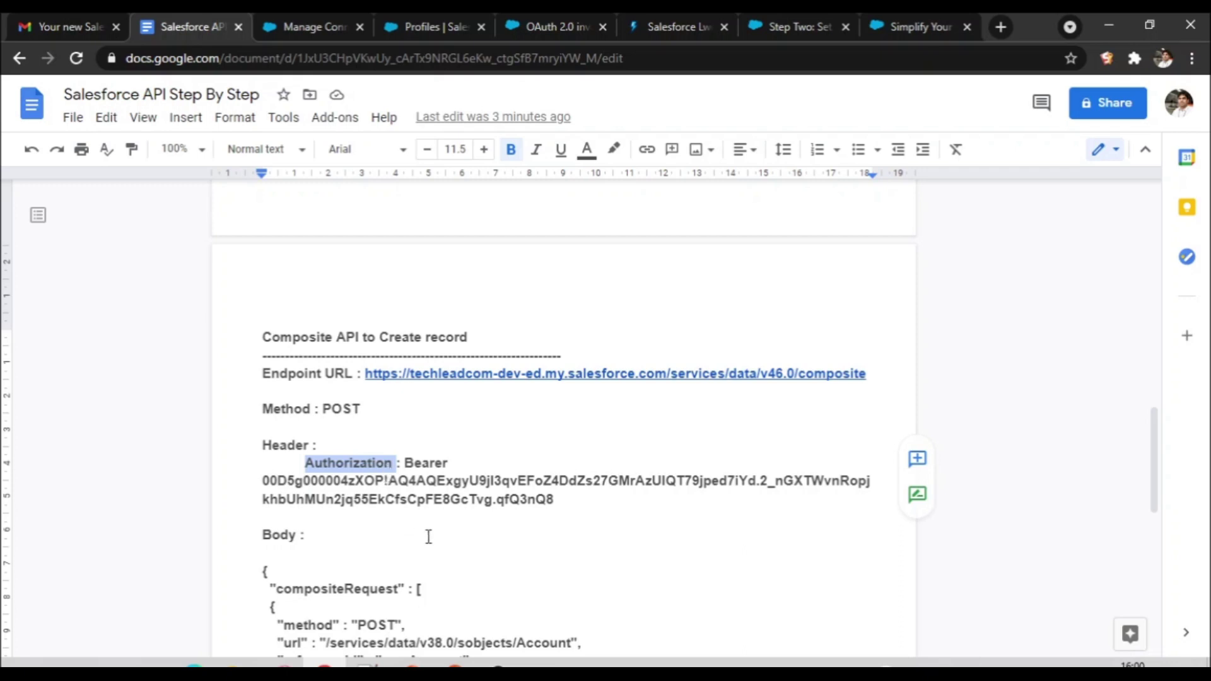
Step: Select 'Bearer' together with the full access token in the Composite API notes
click(429, 536)
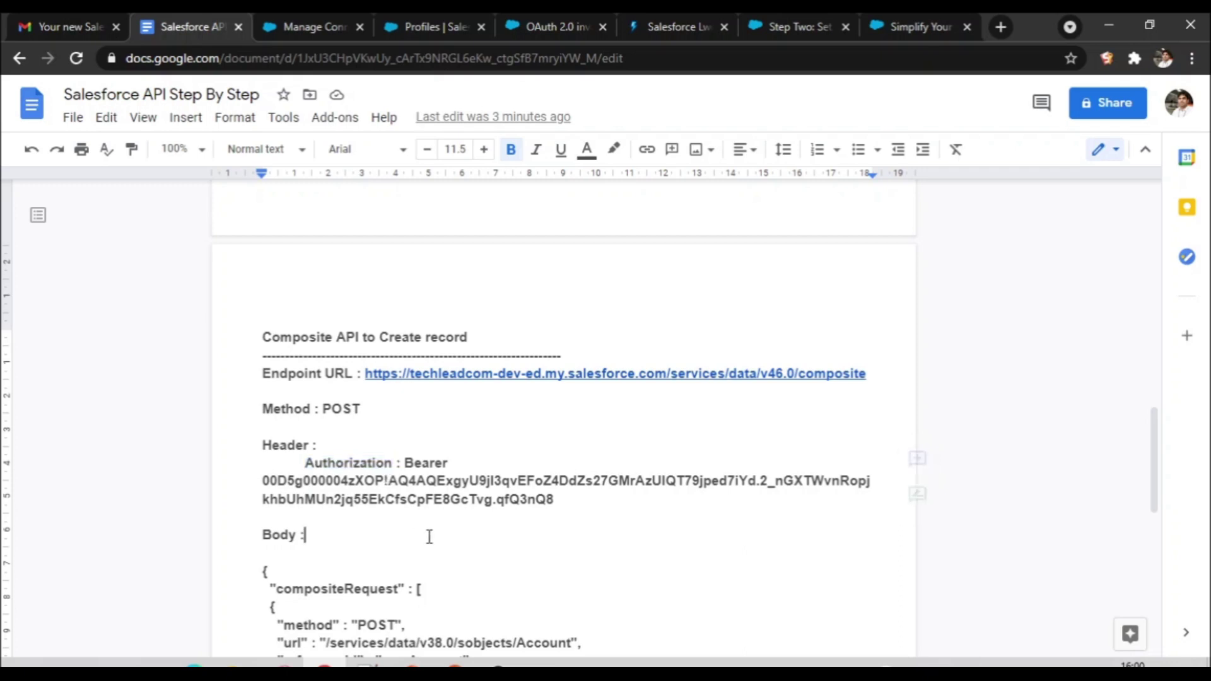
double_click(426, 465)
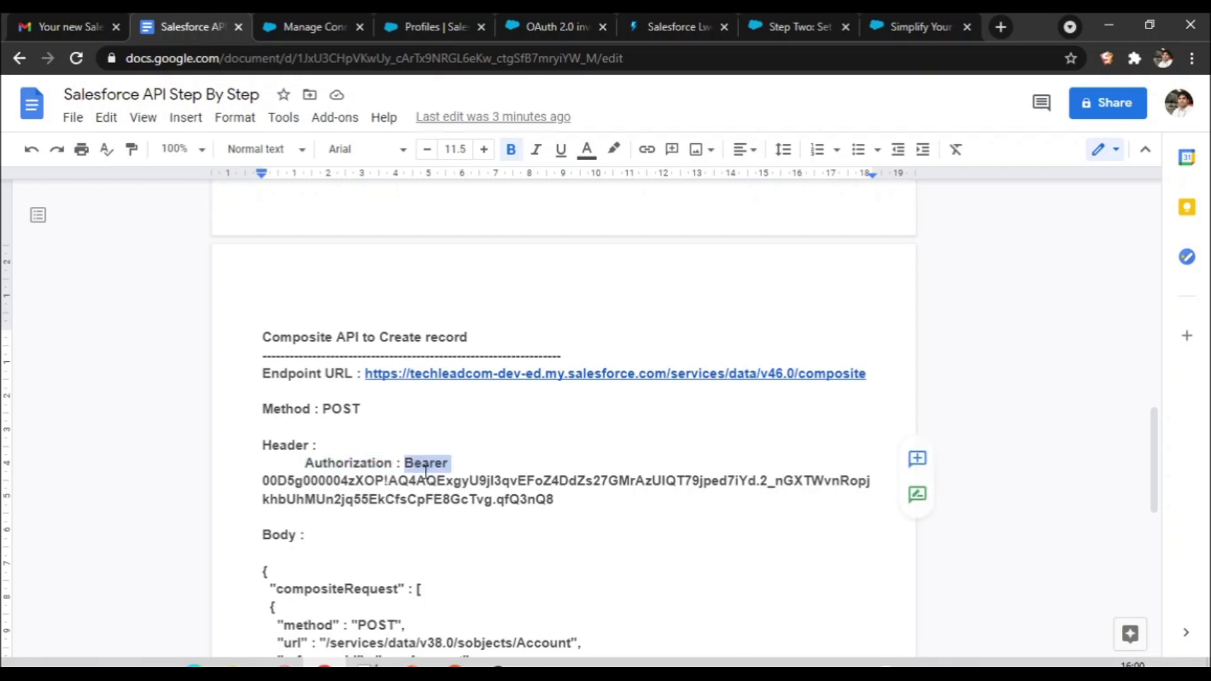
drag(261, 482, 553, 503)
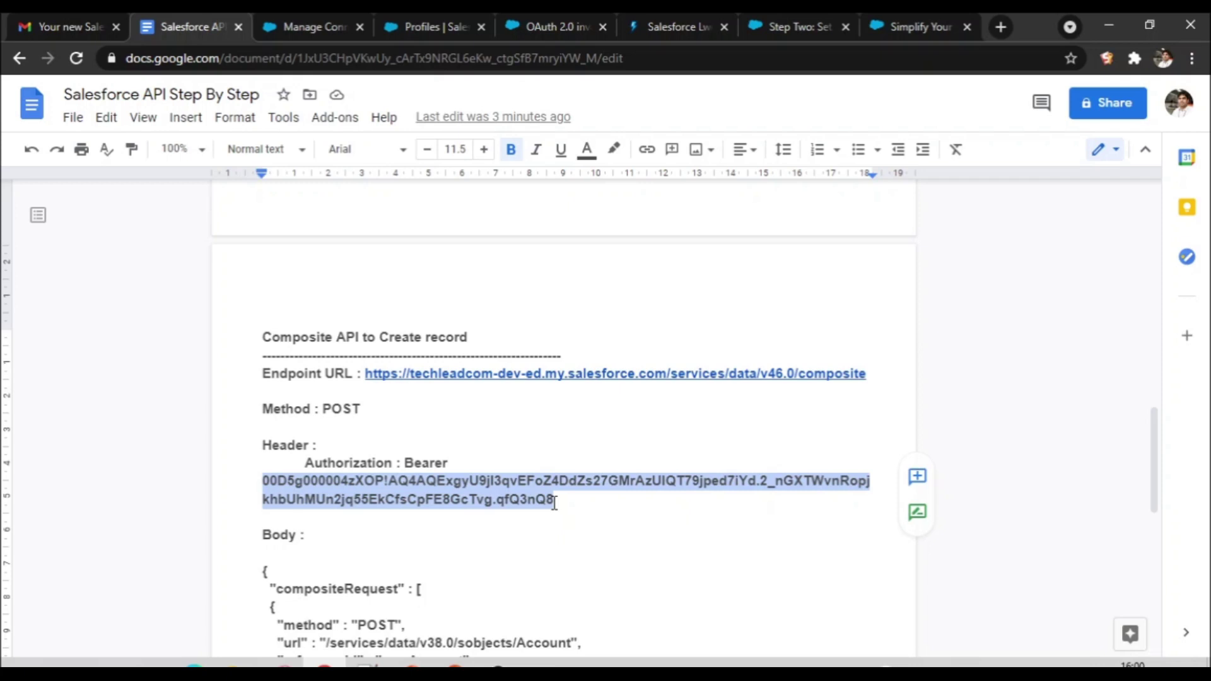
click(557, 512)
click(405, 462)
shift+click(558, 502)
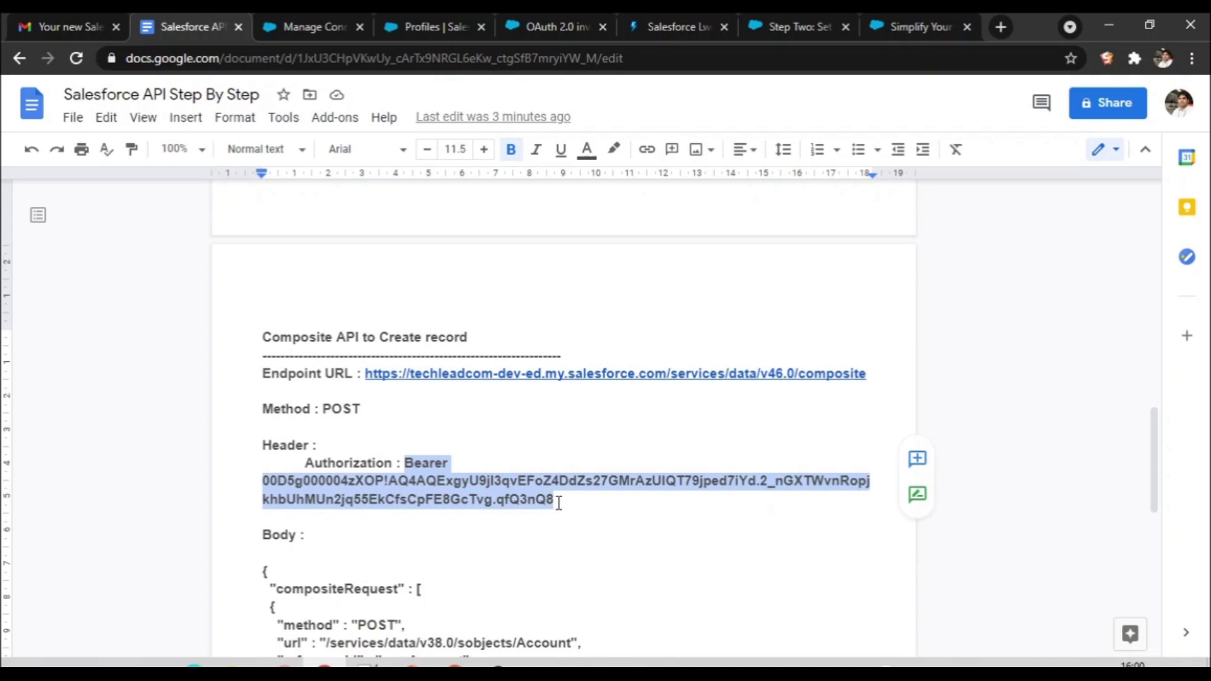
click(675, 531)
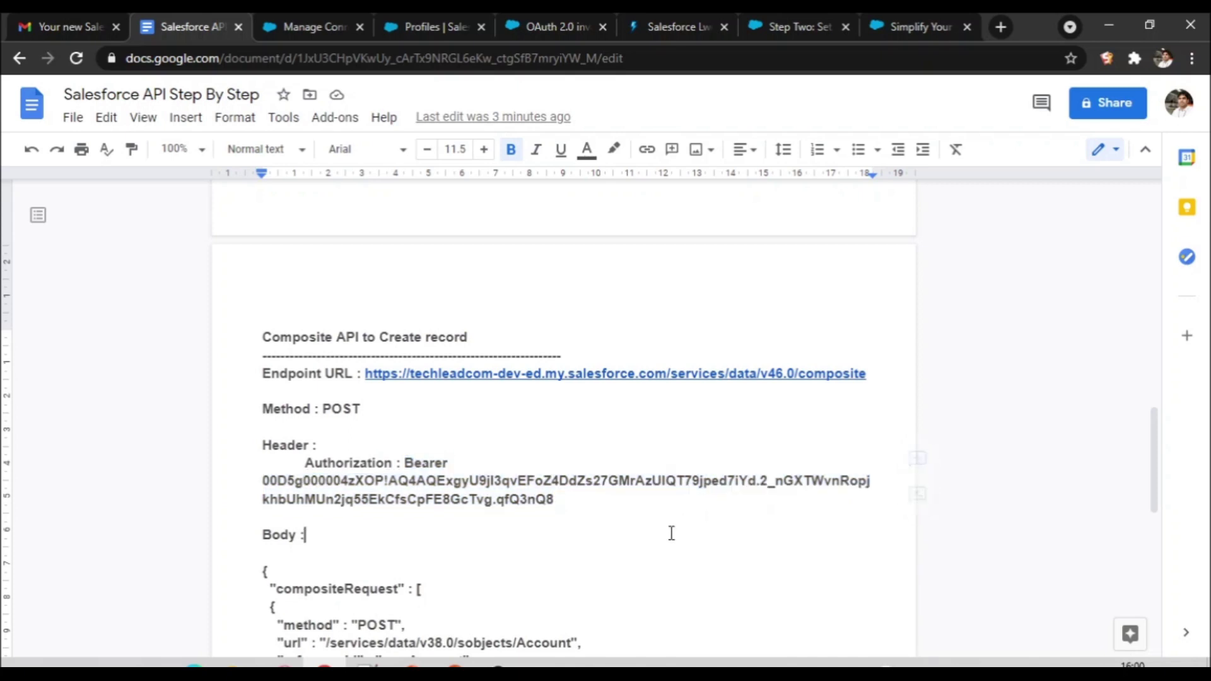
double_click(520, 478)
drag(1154, 483, 1133, 313)
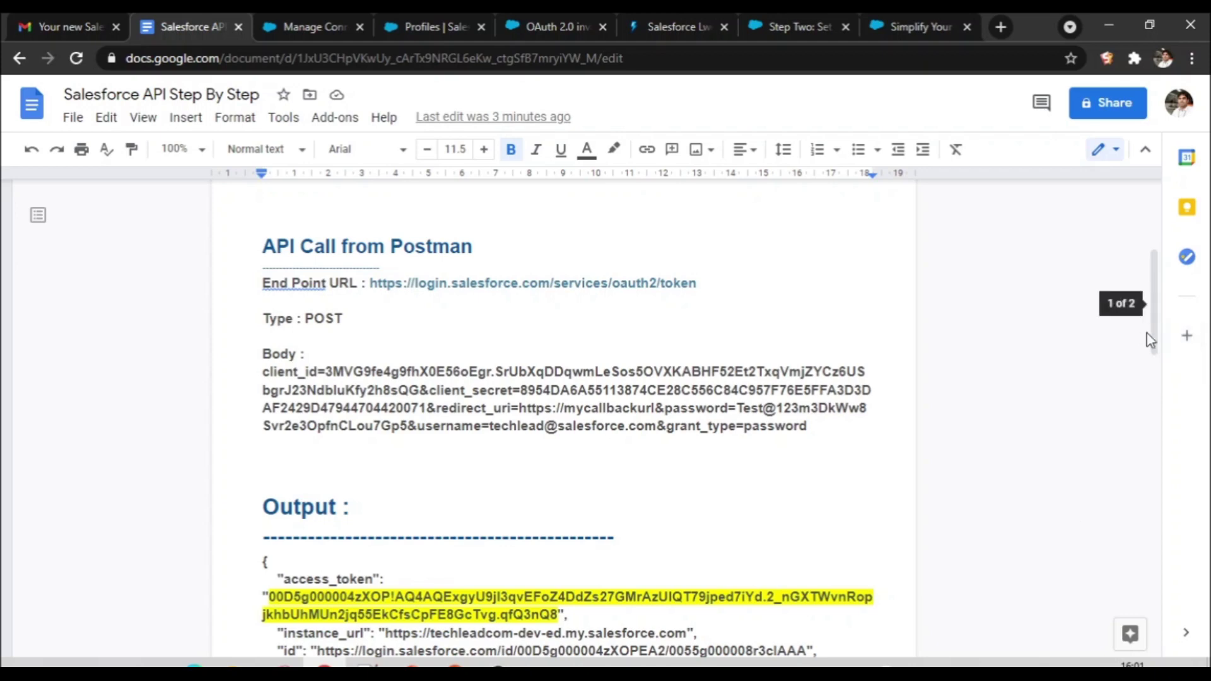
drag(1150, 331, 1194, 527)
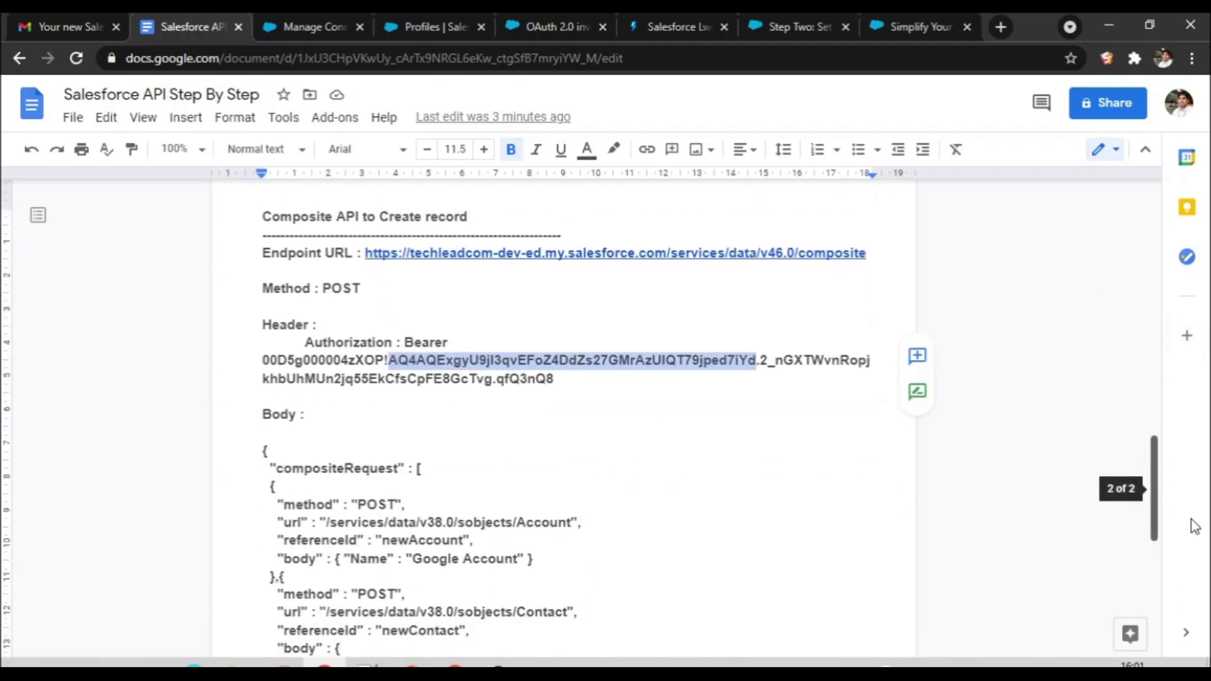
click(593, 523)
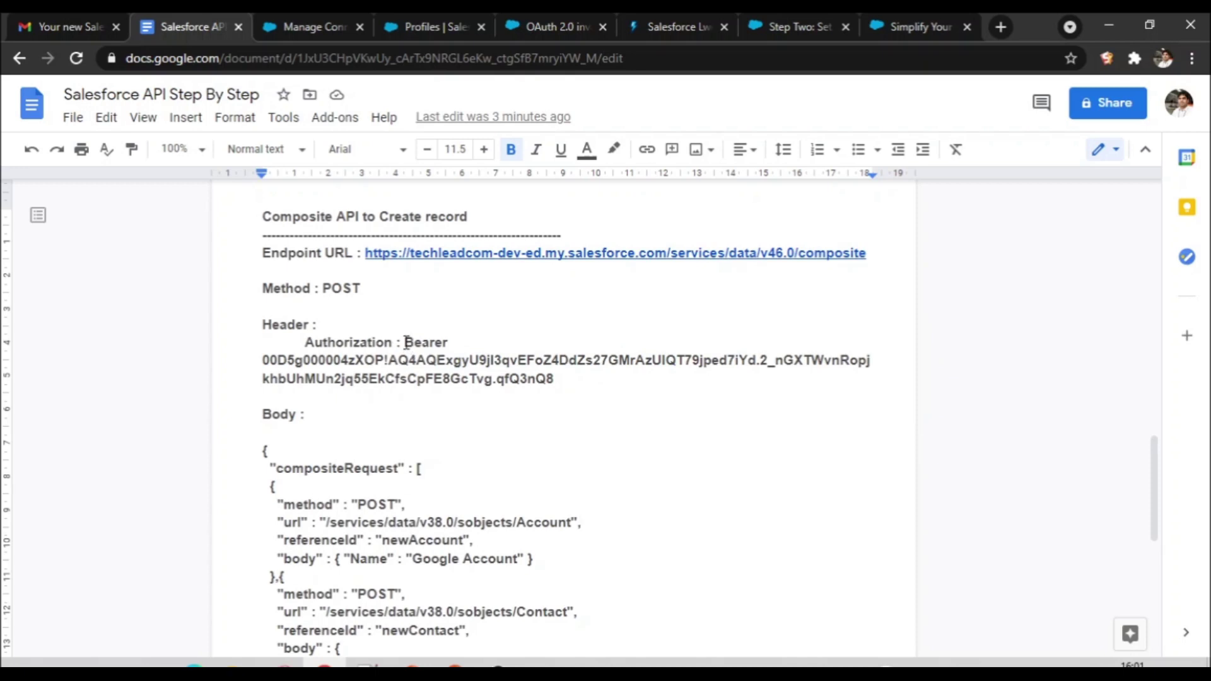
shift+click(555, 388)
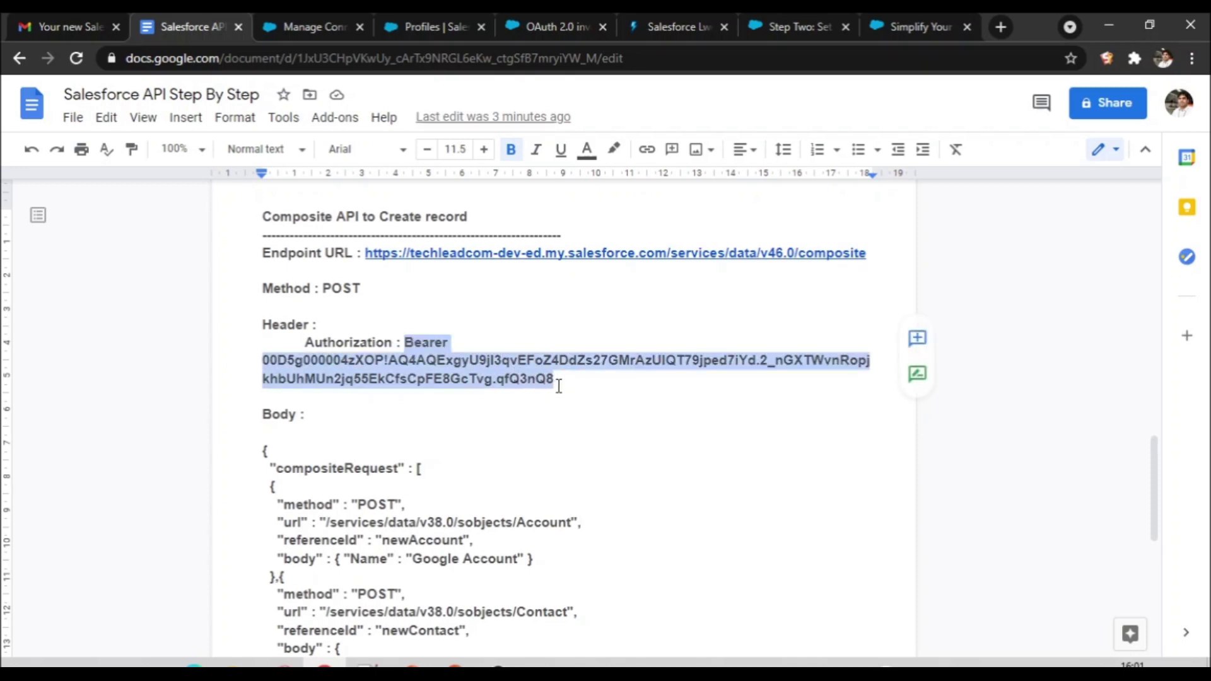
click(558, 411)
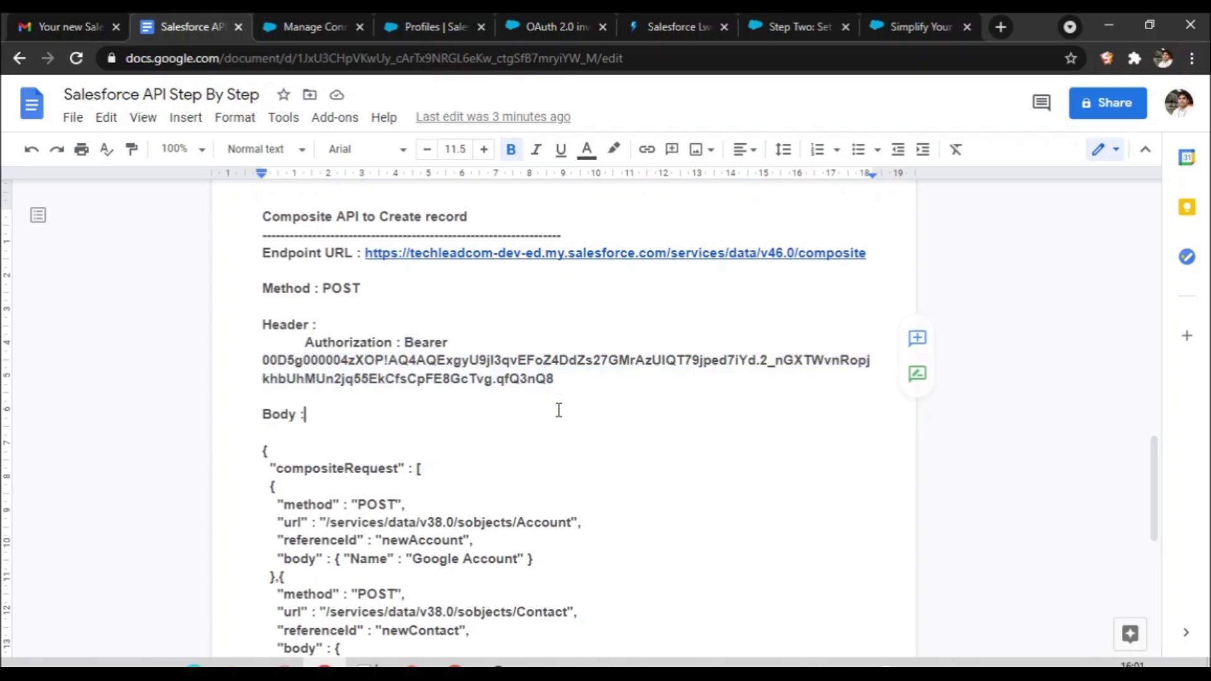
double_click(430, 341)
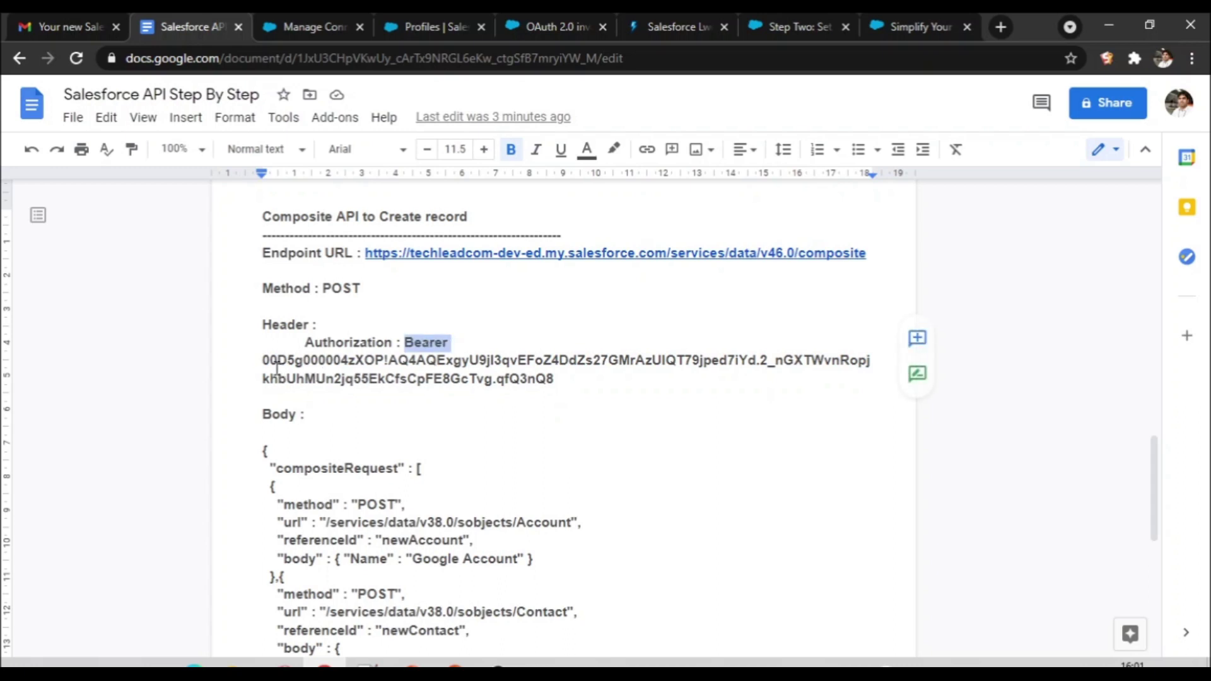
drag(262, 360, 565, 381)
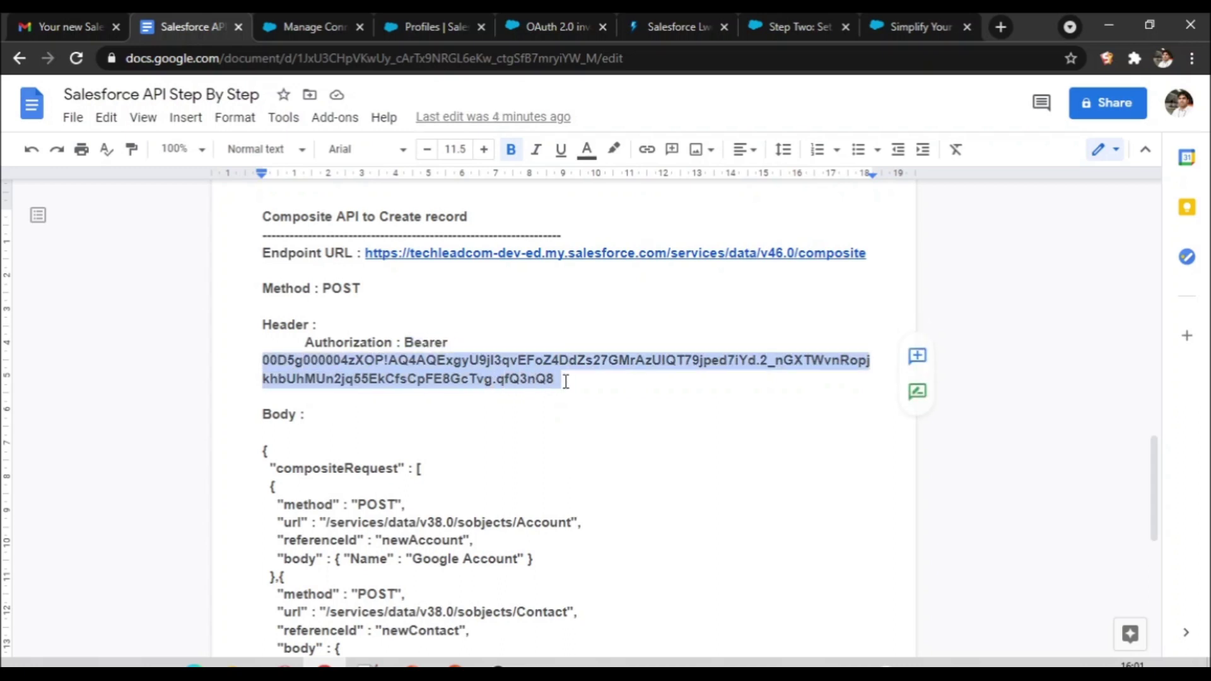
click(562, 417)
drag(407, 343, 557, 382)
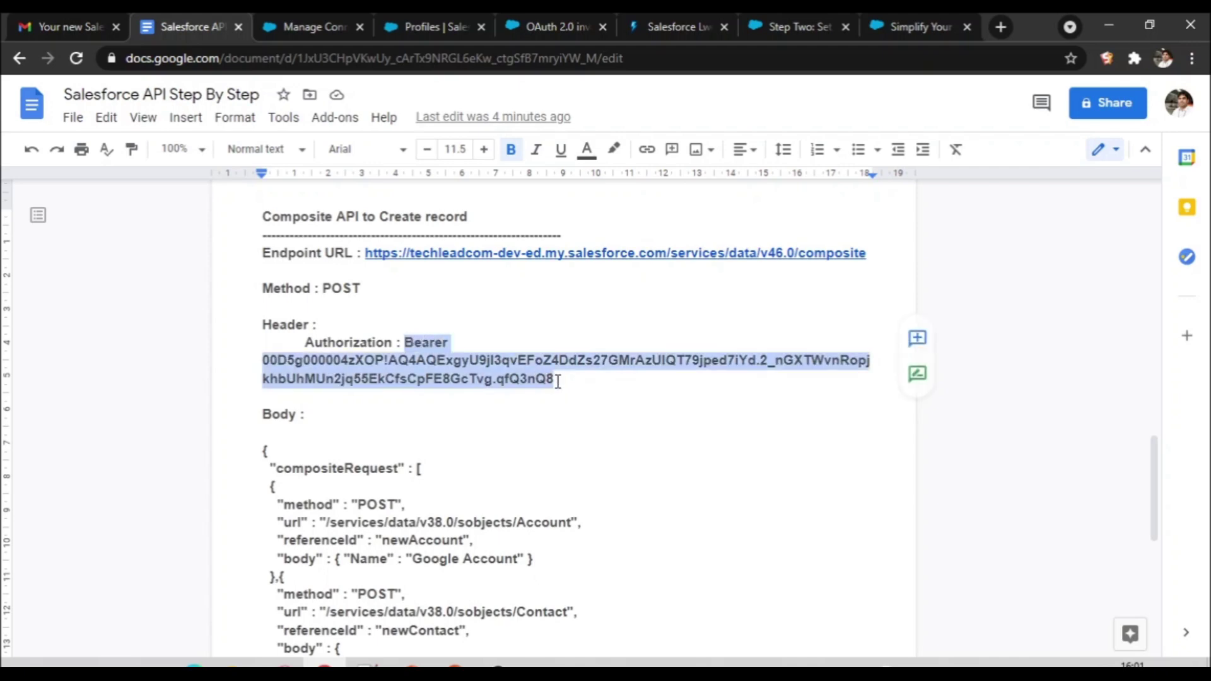
Step: Paste the Bearer token as the Authorization header value in Postman
click(454, 663)
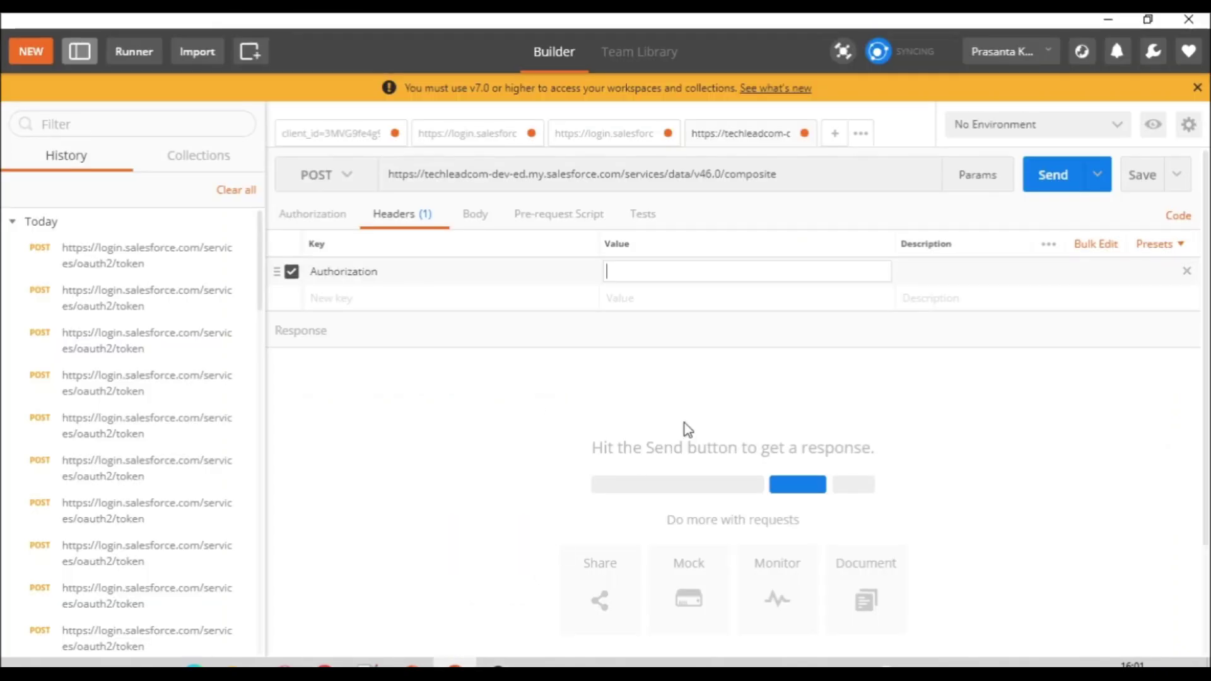
key(ctrl+v)
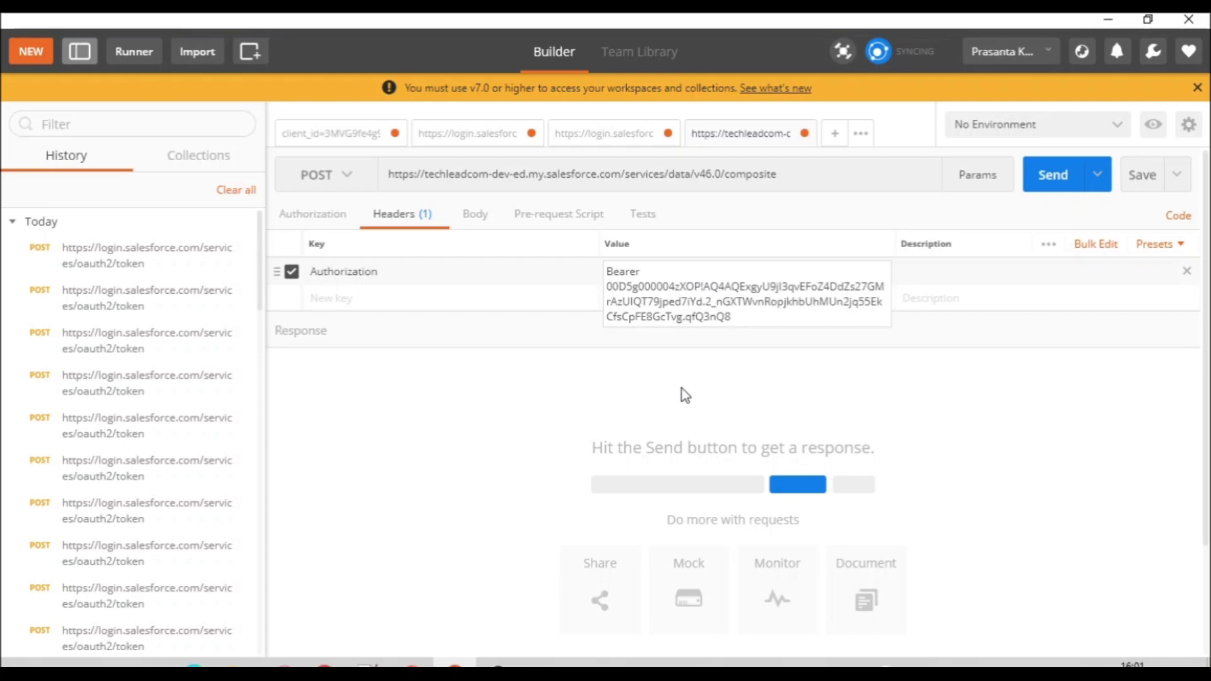
click(736, 414)
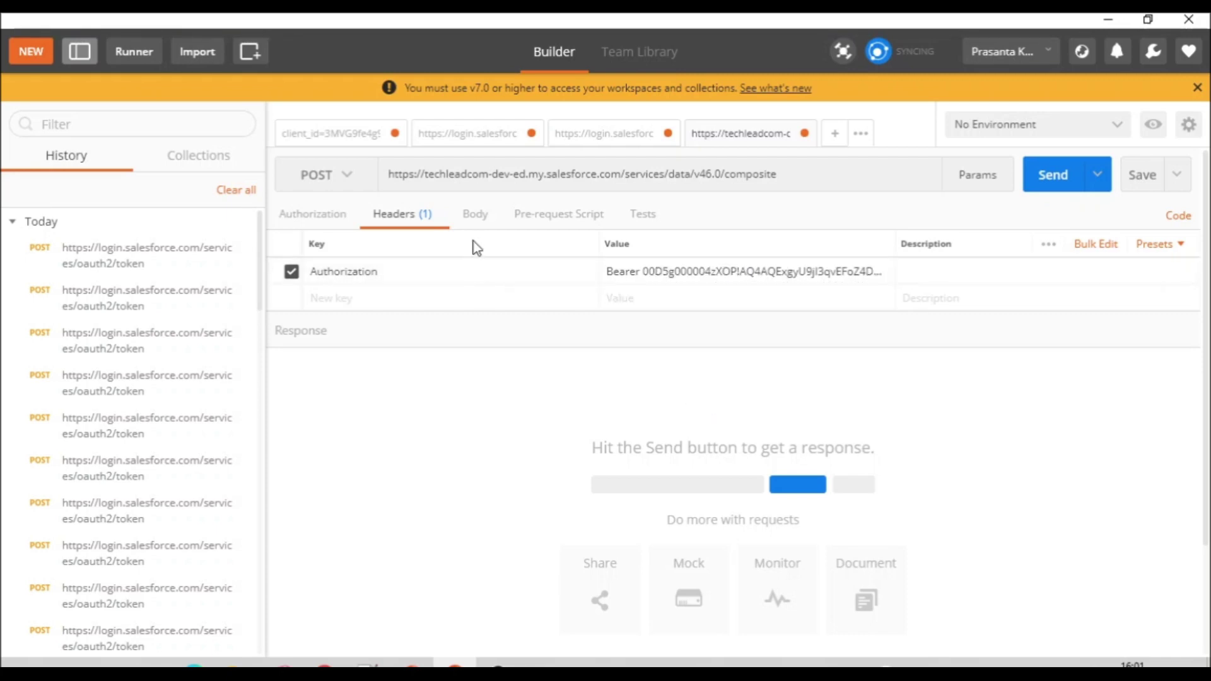
Step: Set the body to raw and paste the compositeRequest JSON from the notes, dropping the trailing blank line
click(480, 222)
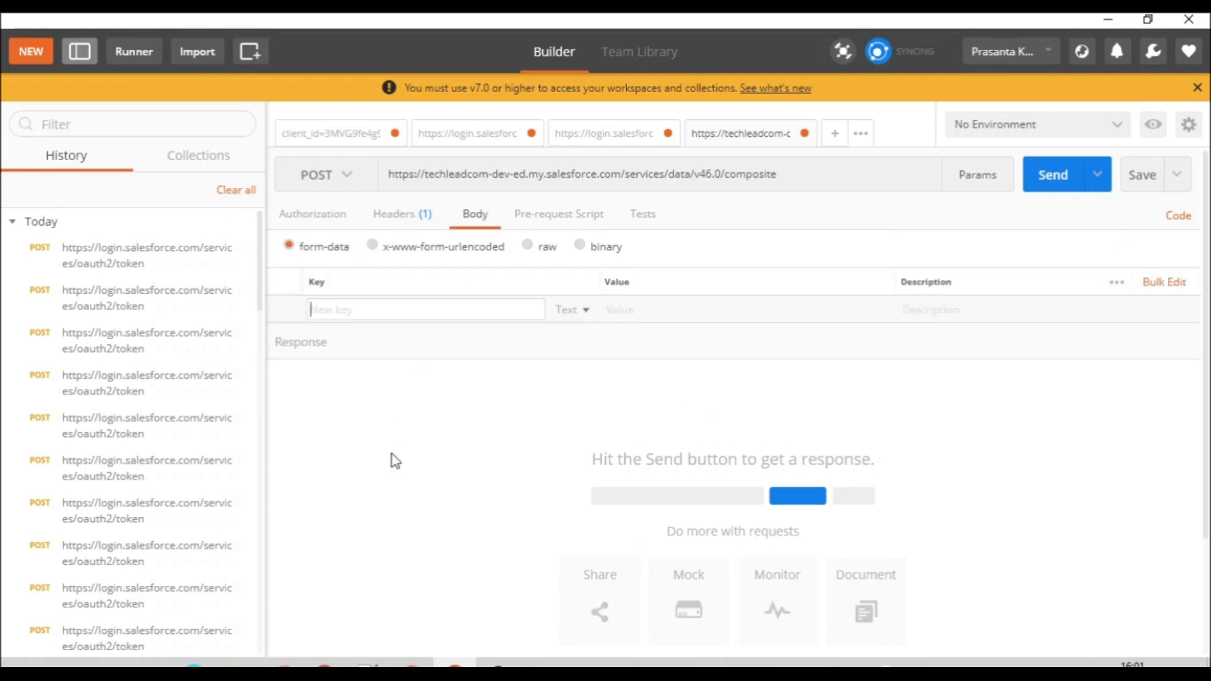
click(548, 247)
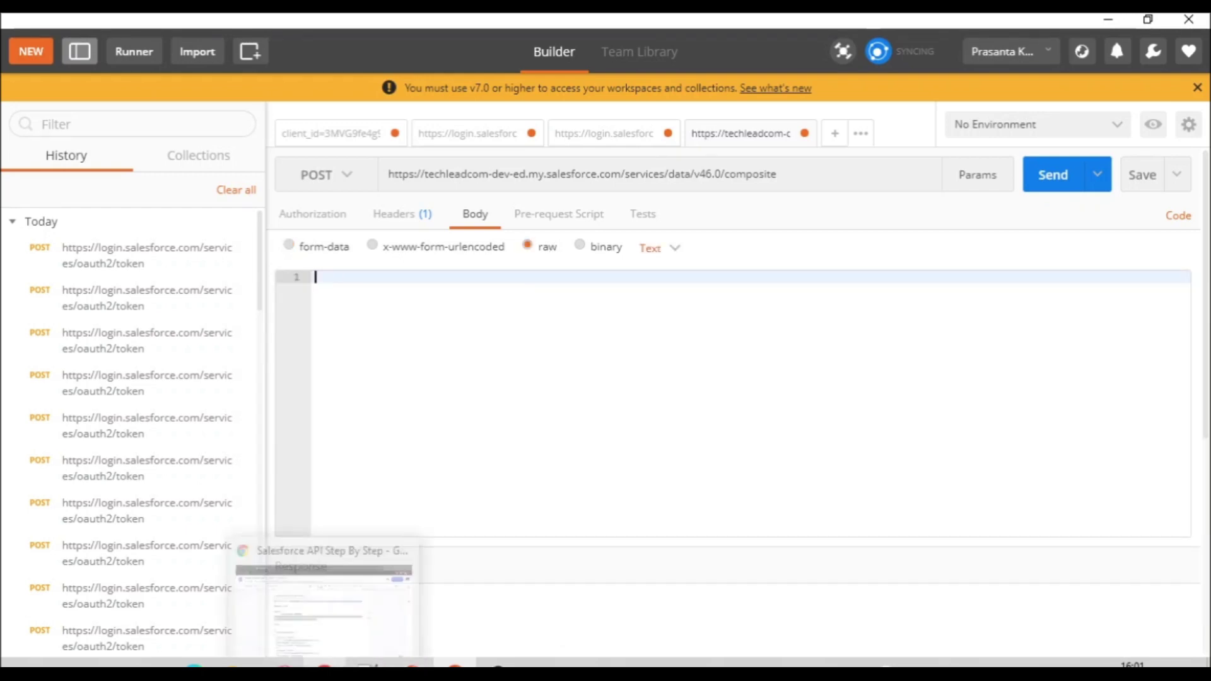
key(alt+Tab)
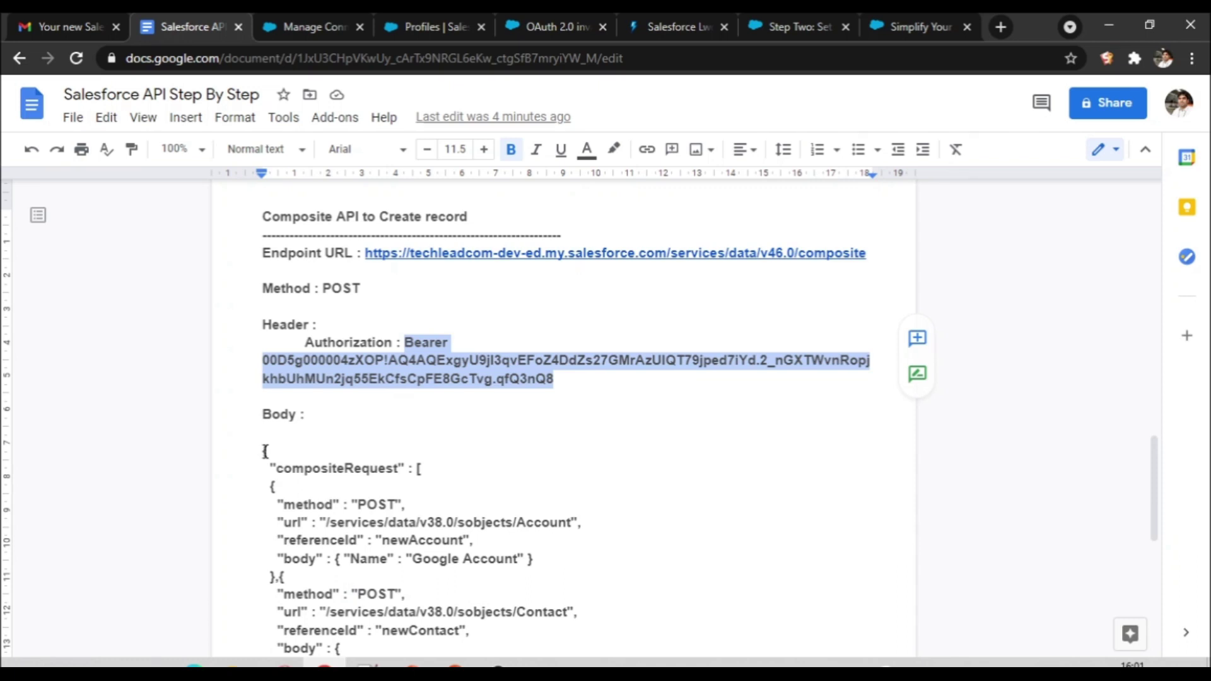
drag(265, 451, 292, 474)
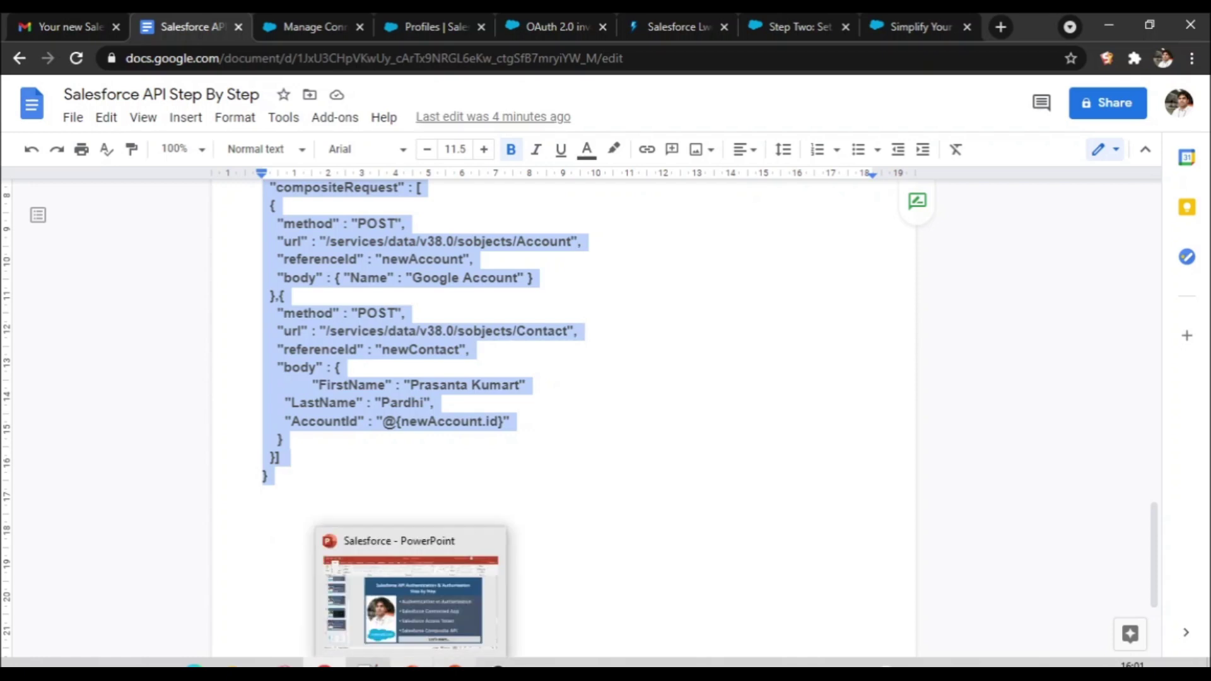
click(454, 663)
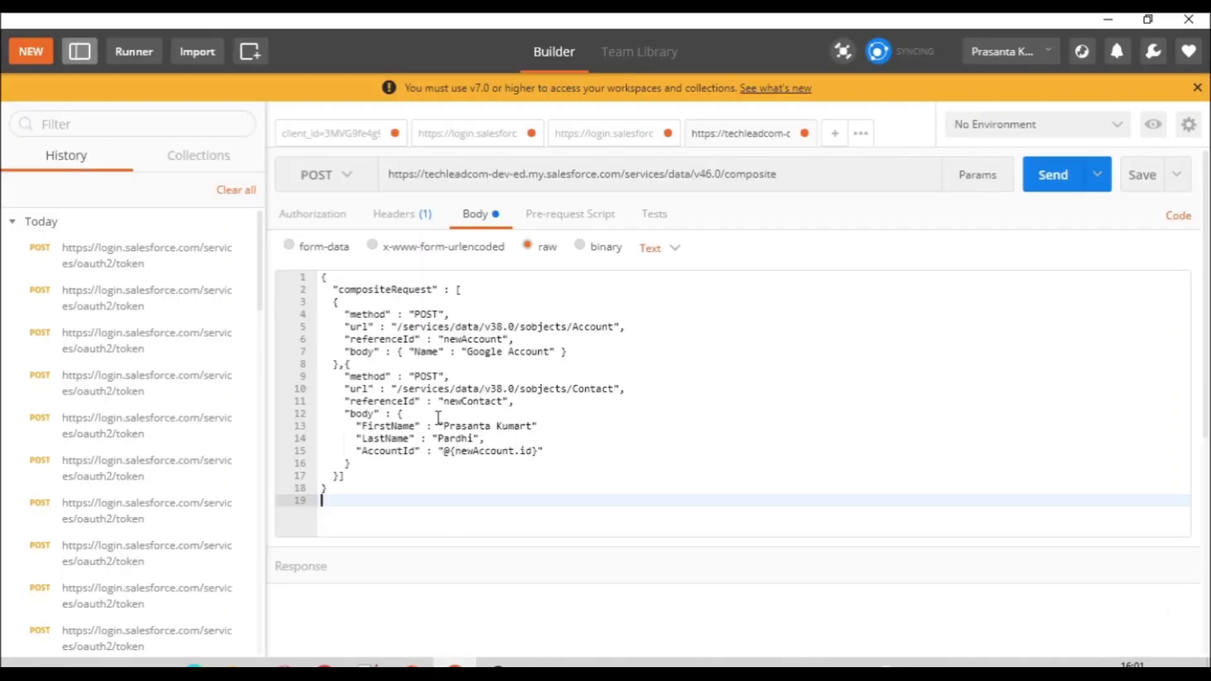
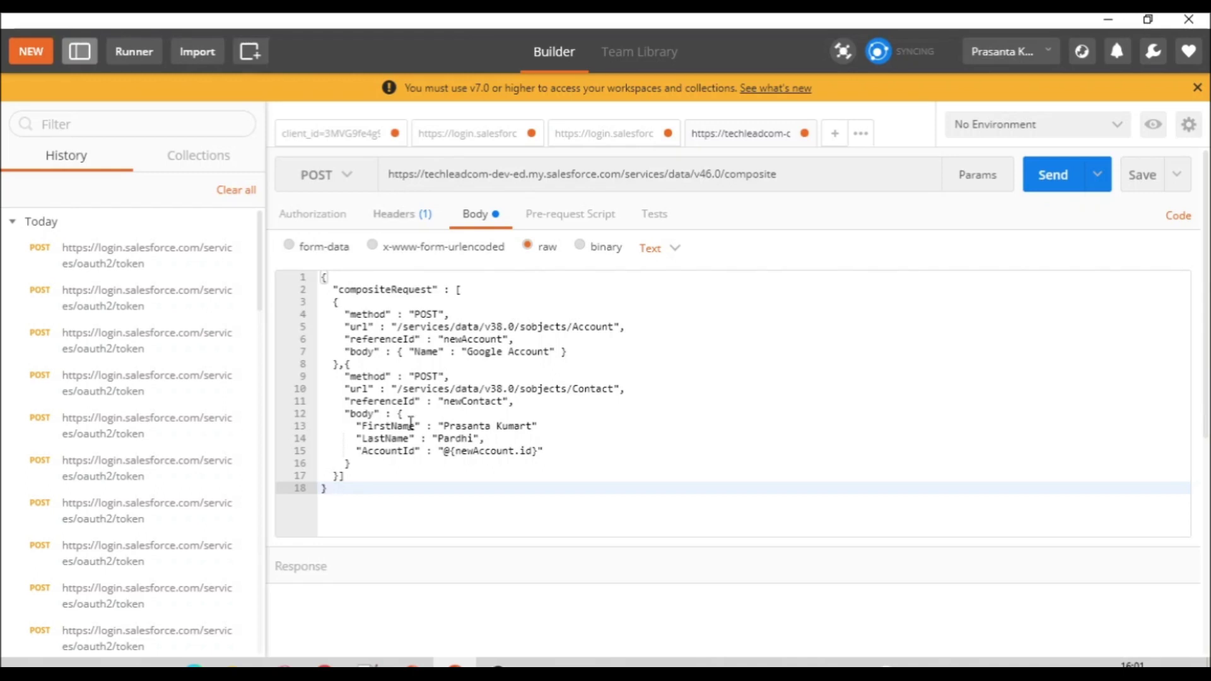
mouse_move(411, 667)
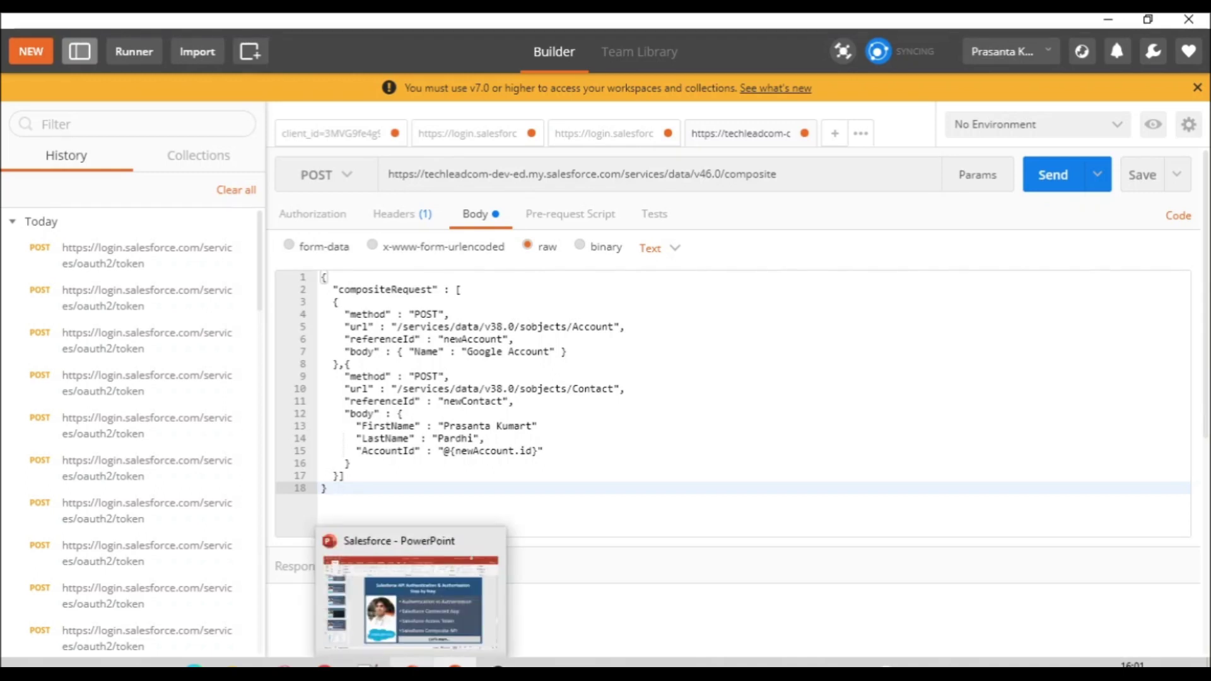
Step: Locate and select the composite endpoint URL path in the Google Docs notes
click(325, 667)
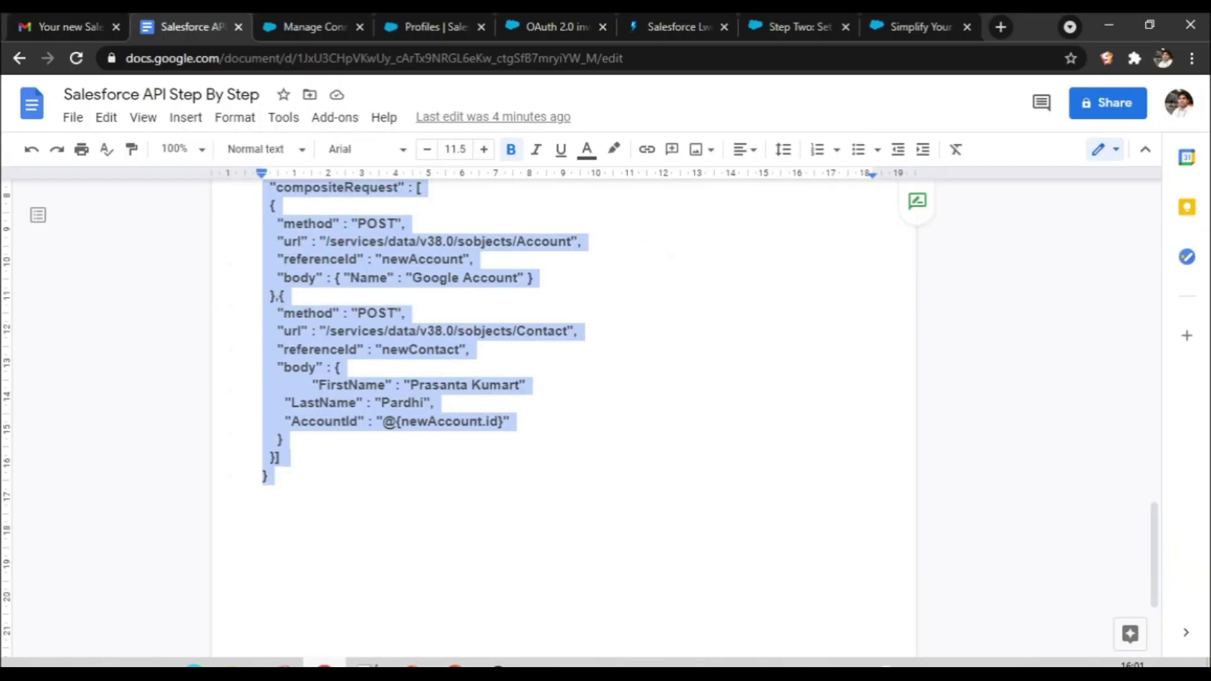
click(556, 402)
drag(1158, 533, 1121, 435)
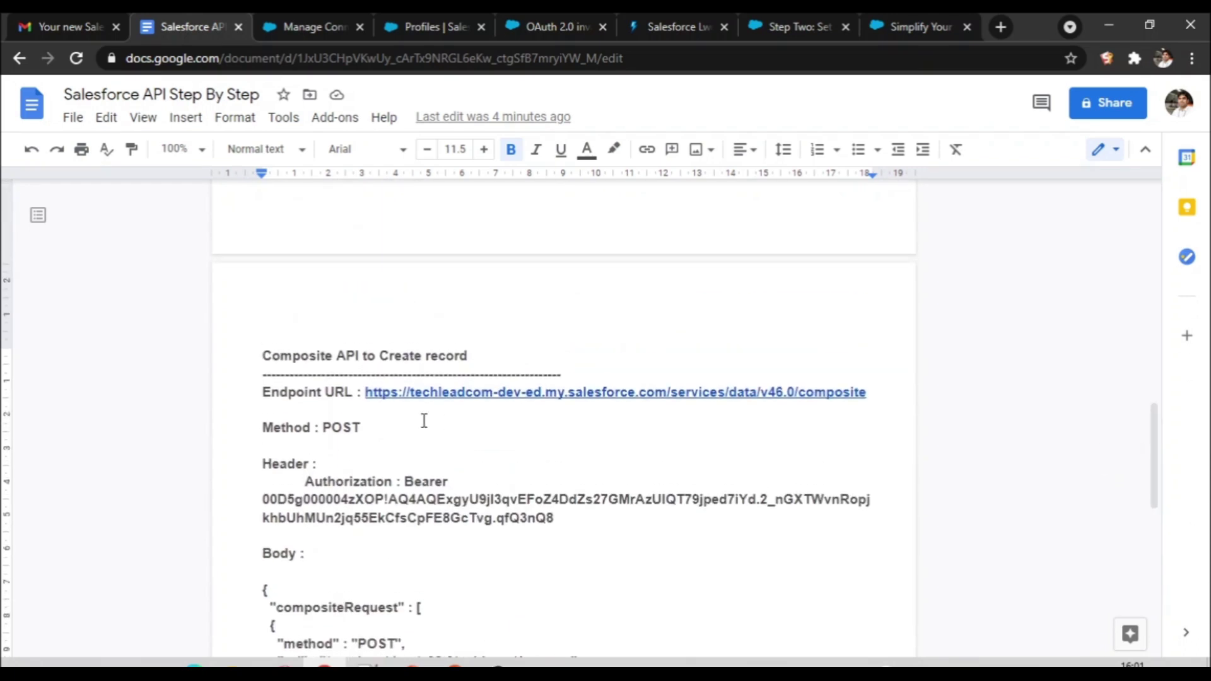
drag(365, 392, 666, 396)
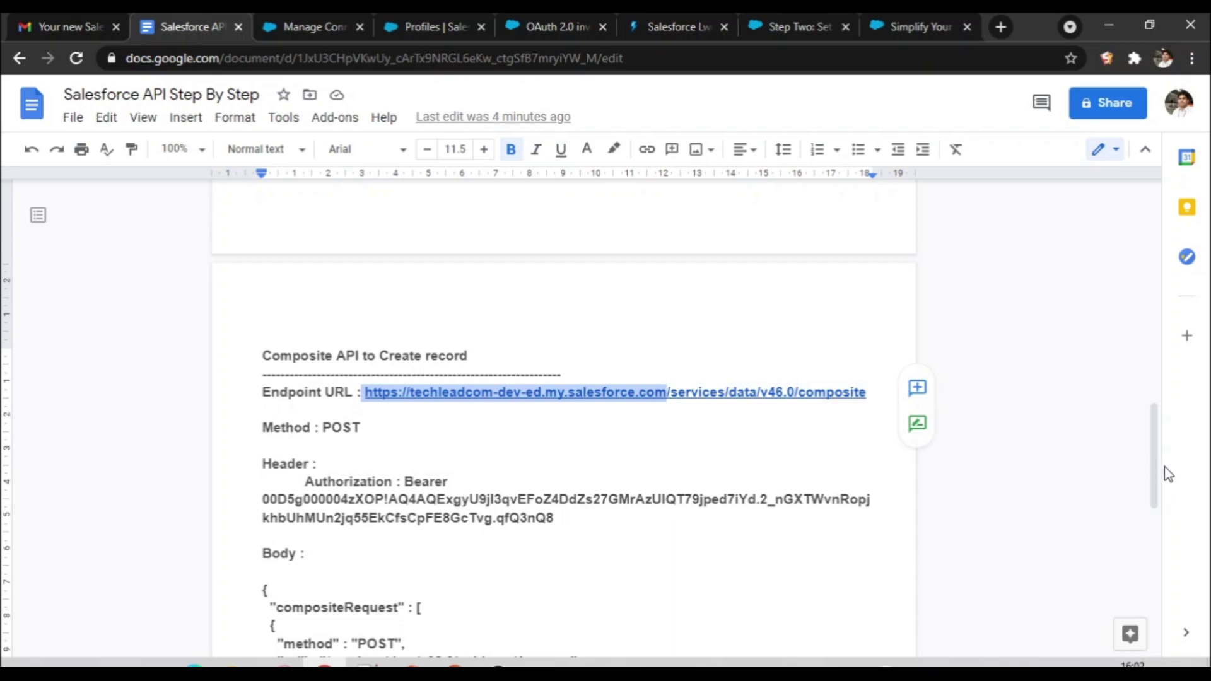
scroll(1145, 434, up, 3)
scroll(1137, 406, up, 3)
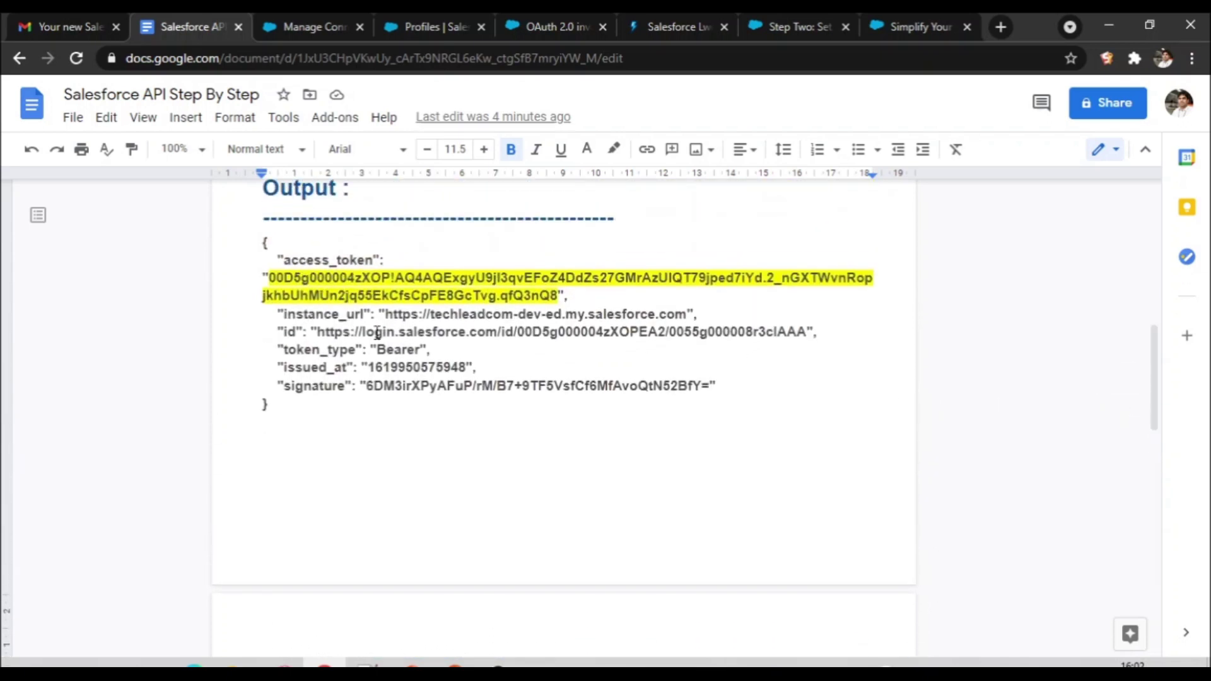
drag(387, 314, 686, 318)
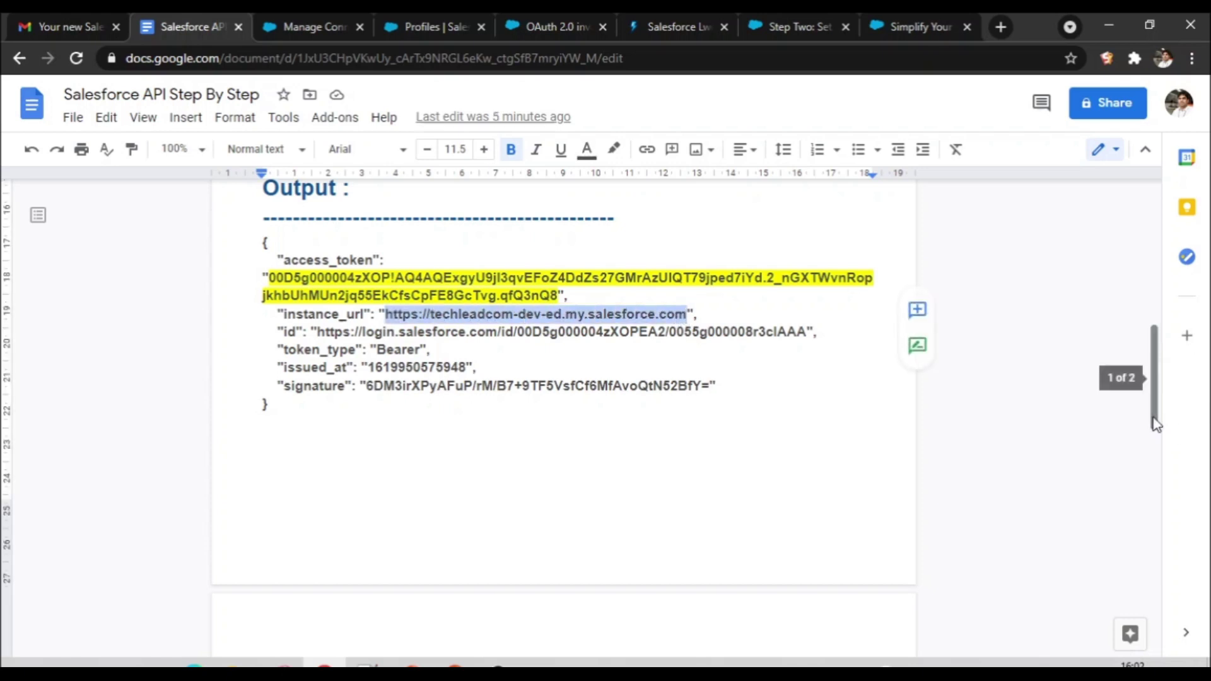
drag(1154, 426, 1175, 517)
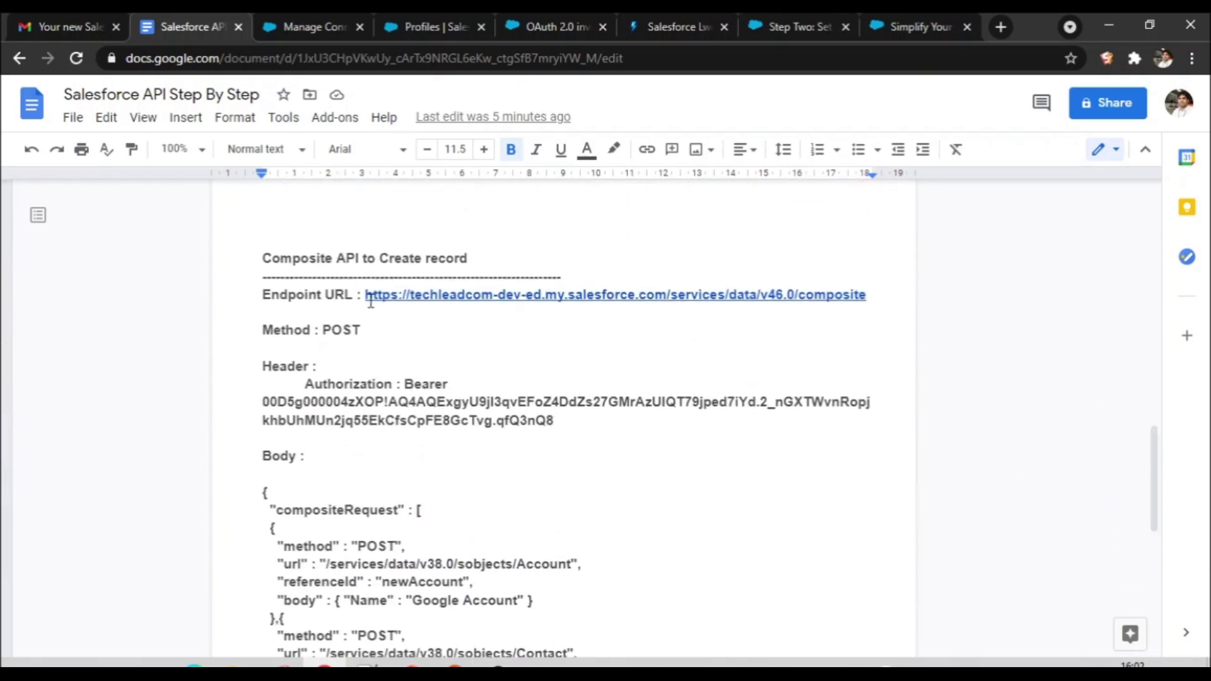
drag(365, 294, 665, 292)
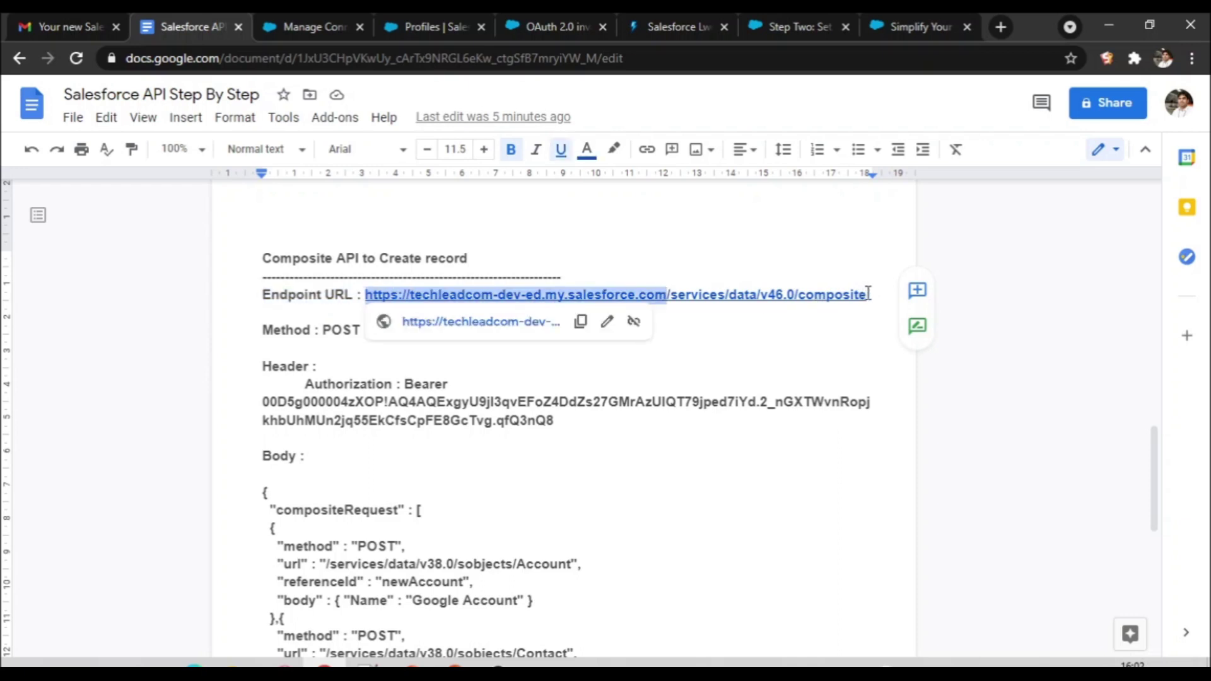
drag(874, 294, 677, 296)
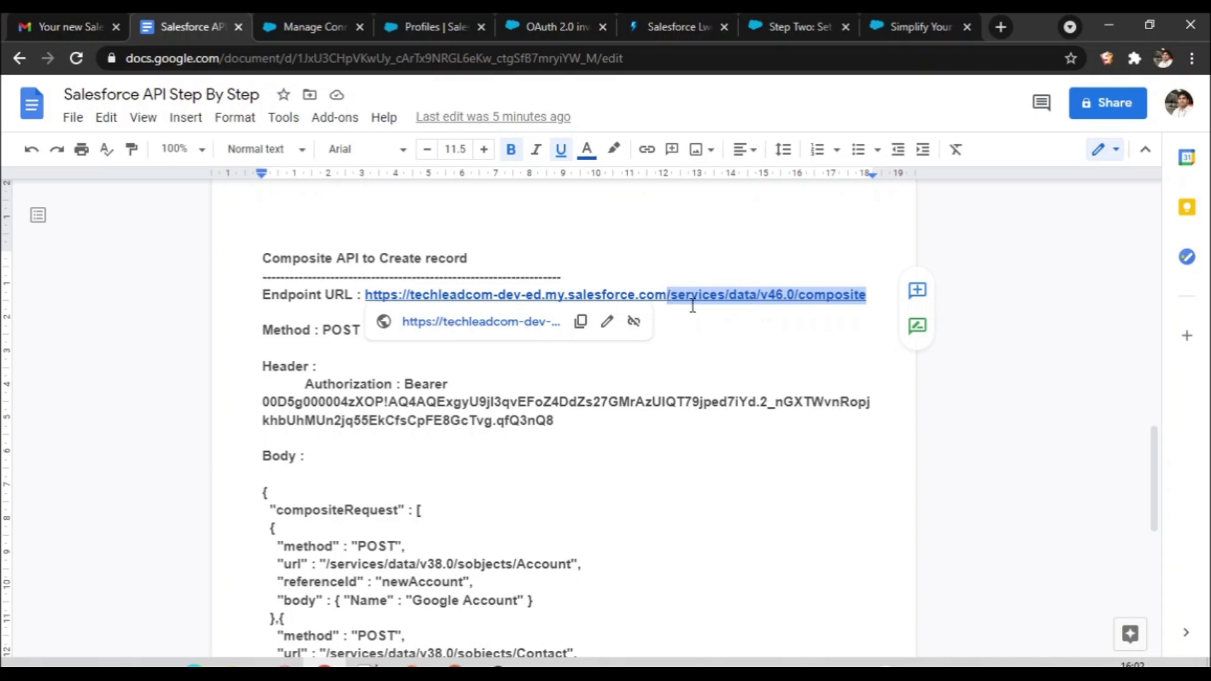
Step: Change the endpoint URL's API version from v46.0 to v50.0
click(785, 294)
key(BackSpace)
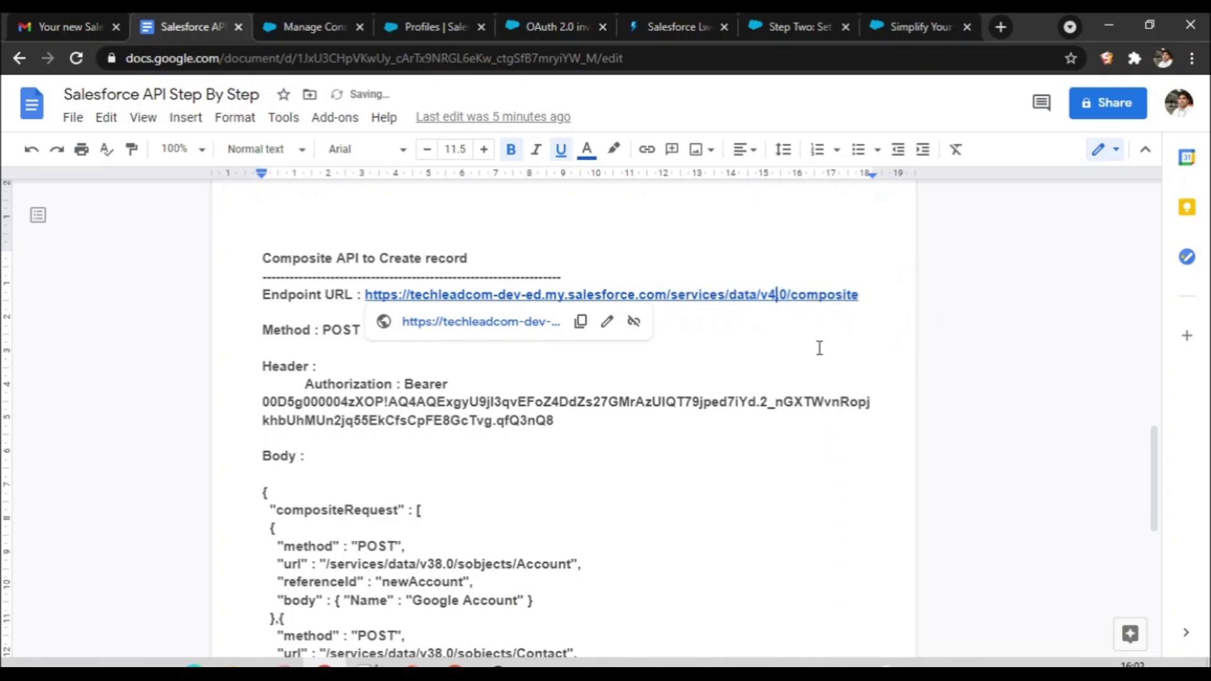
key(BackSpace)
key(BackSpace)
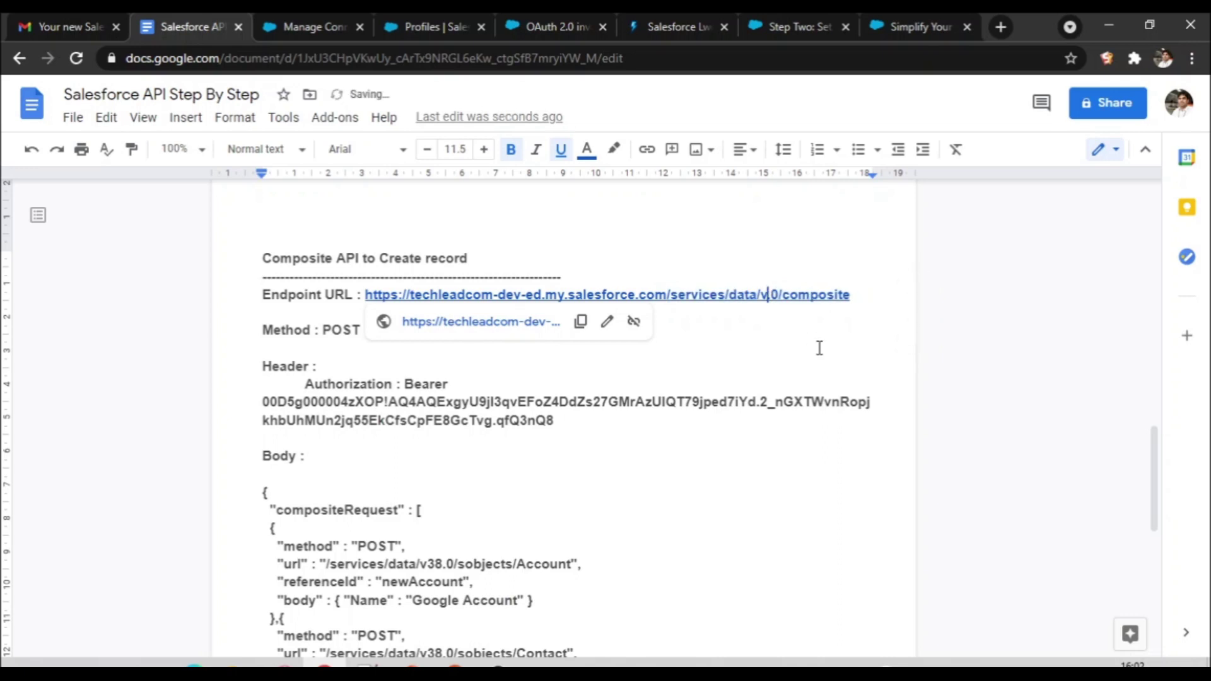
text(50.)
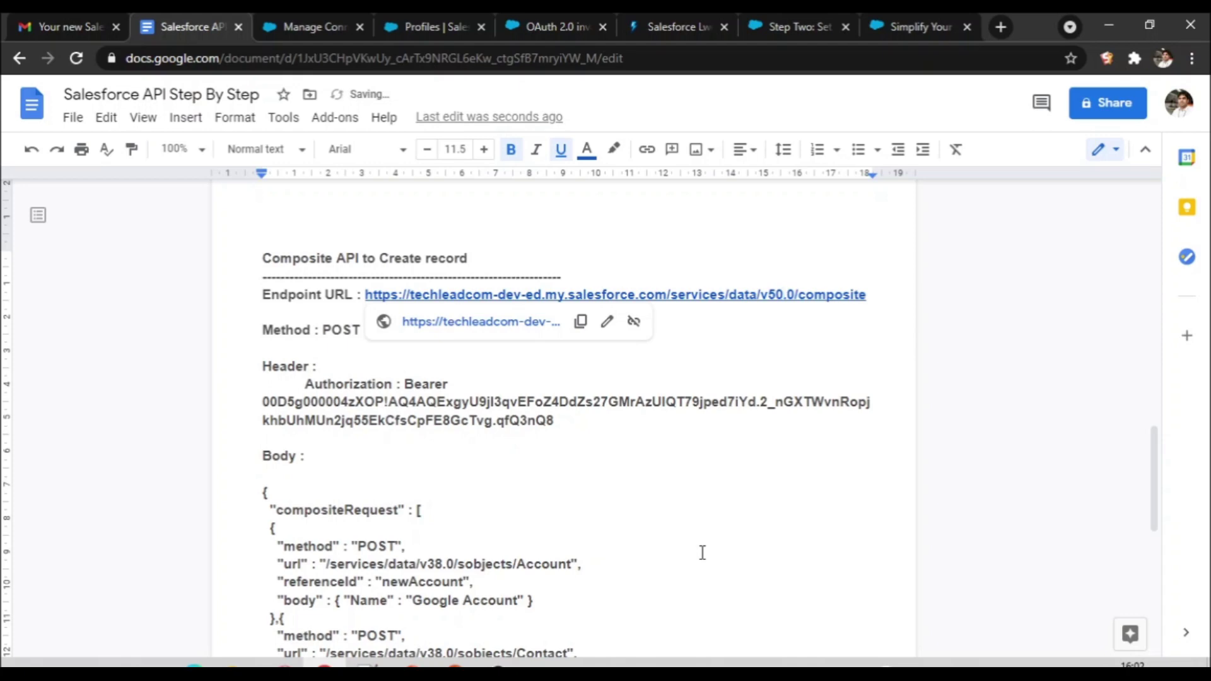
key(alt+Tab)
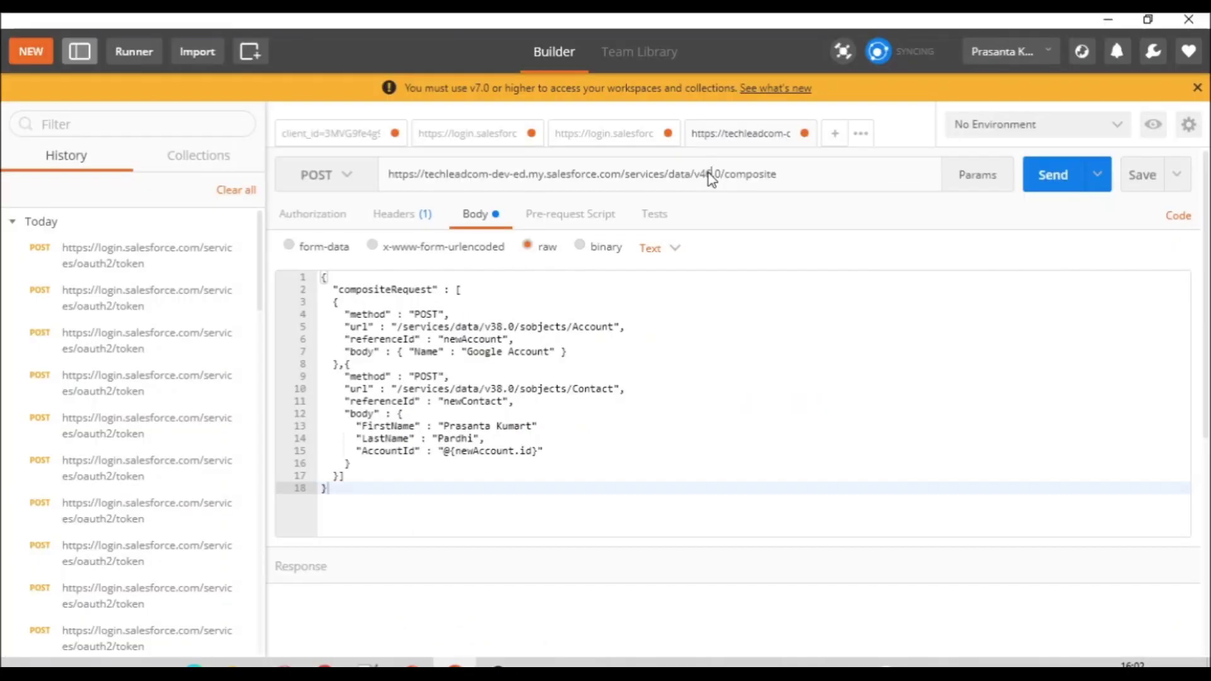
Step: Switch the Postman request URL to v50.0, send it, and fix the Authorization key's trailing space
key(BackSpace)
key(BackSpace)
text(50)
click(1051, 180)
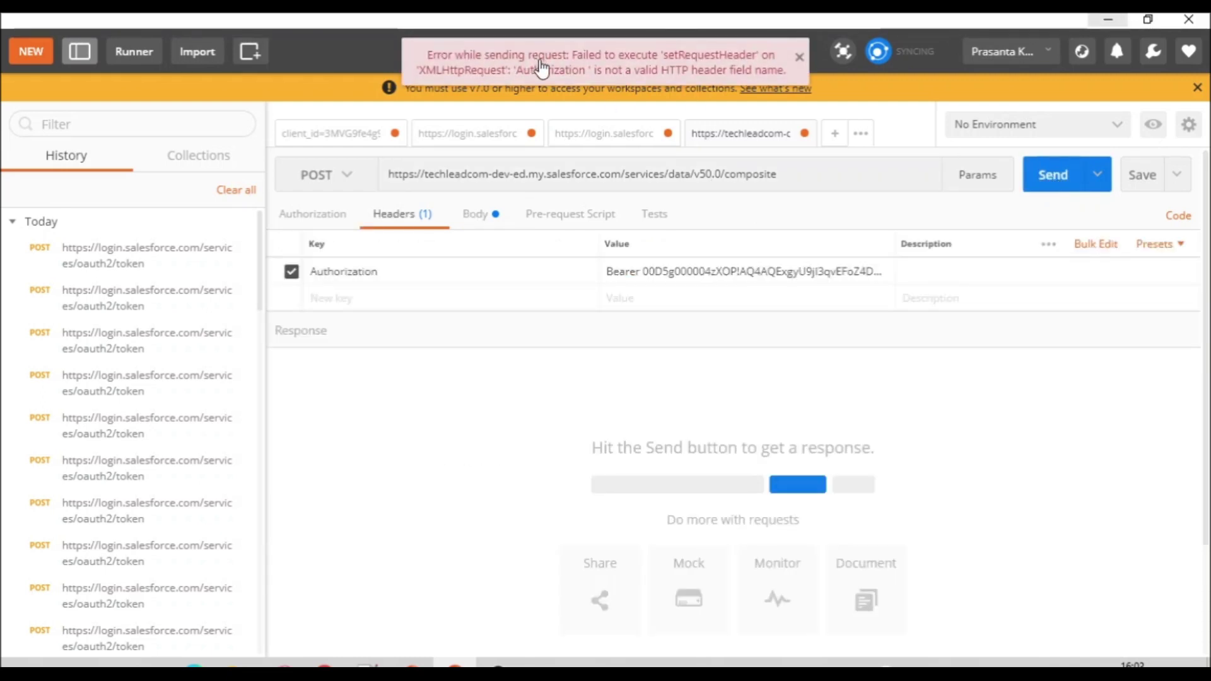
click(423, 280)
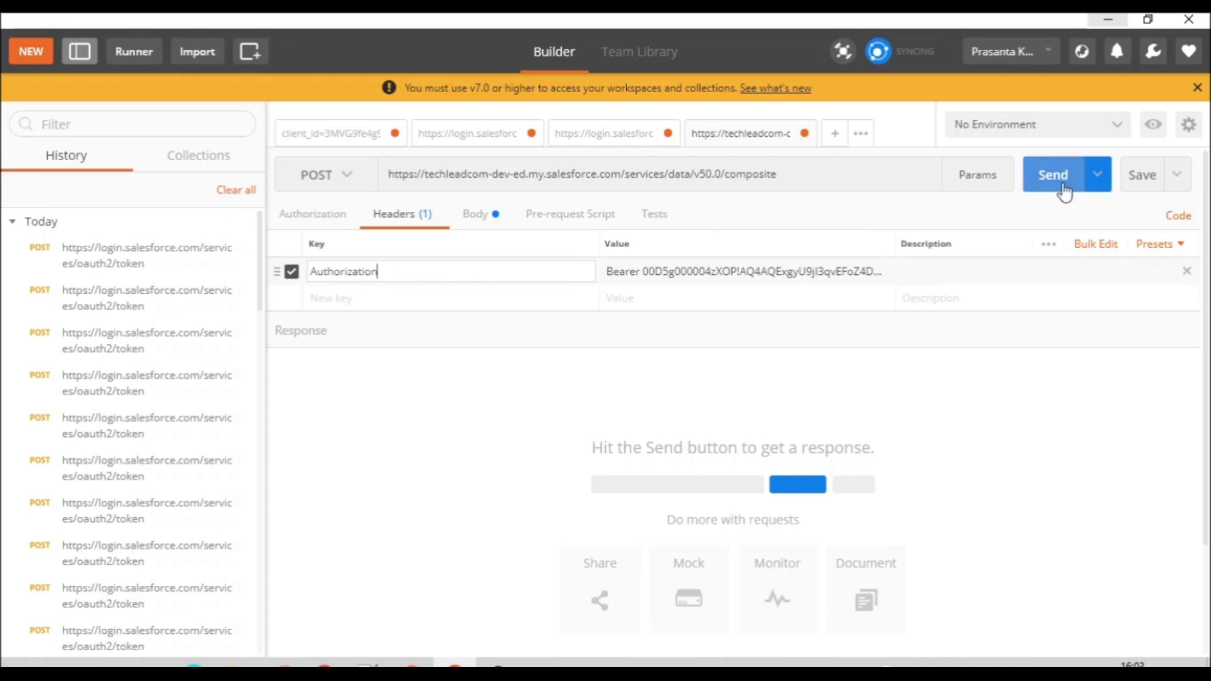
Step: After a 415 response, add a Content-Type header with value application/json
click(1062, 189)
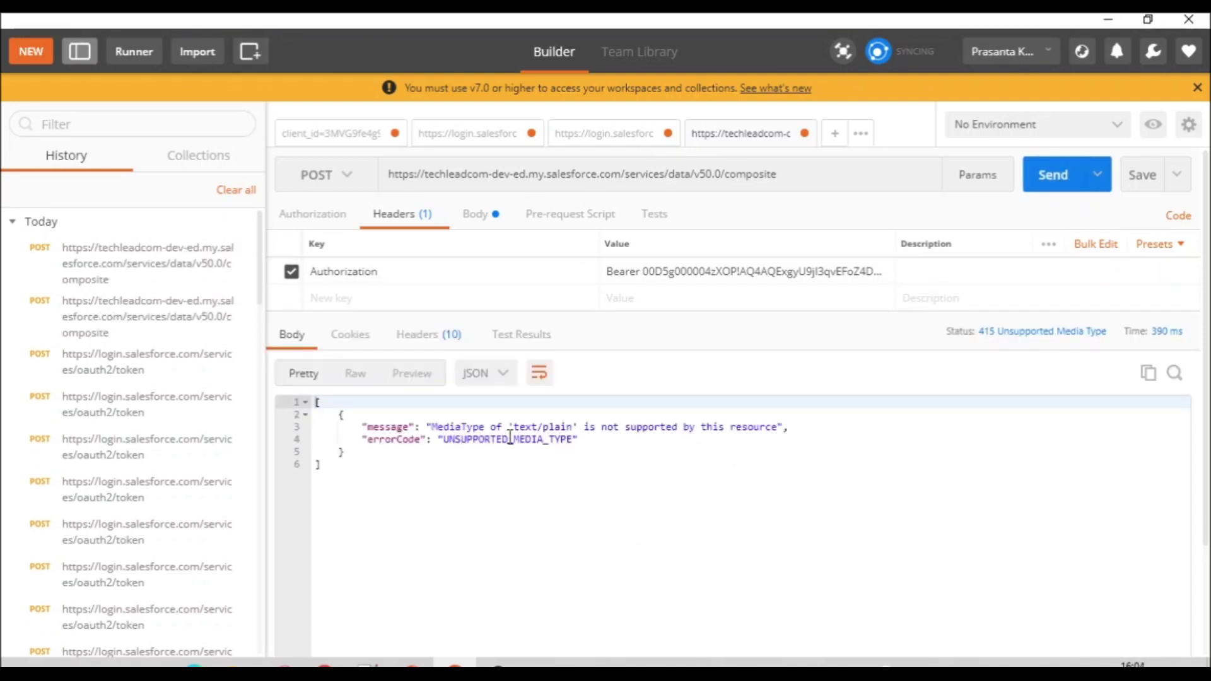
click(377, 299)
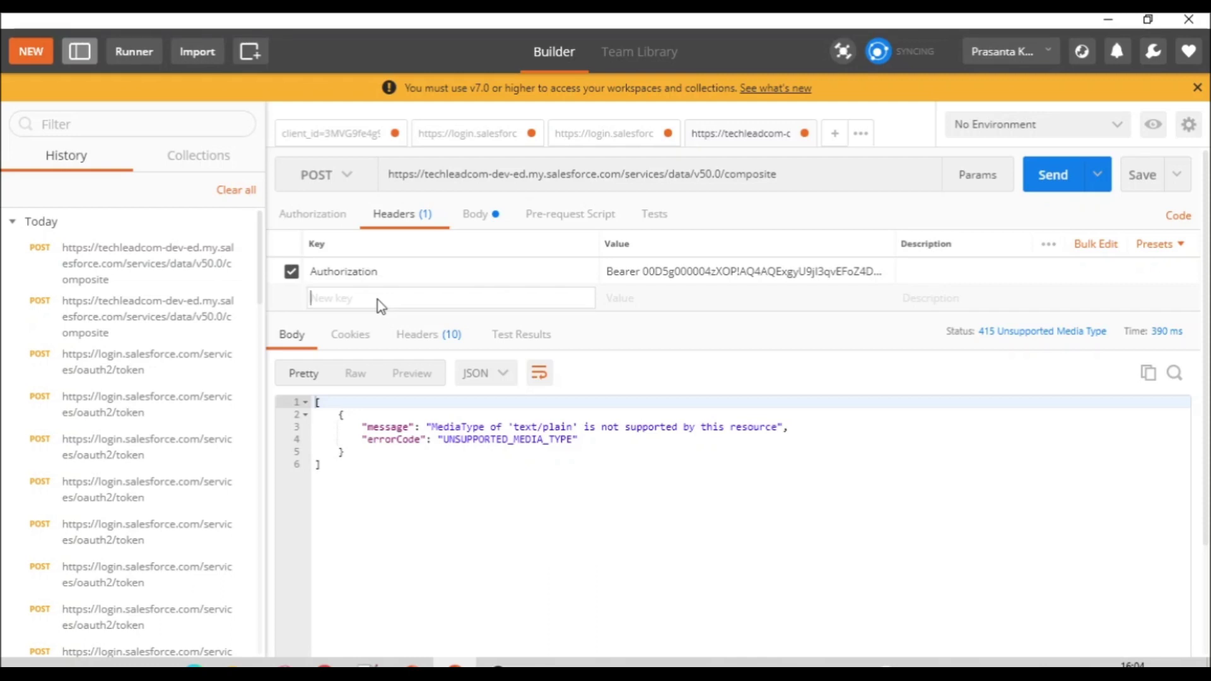
text(Con)
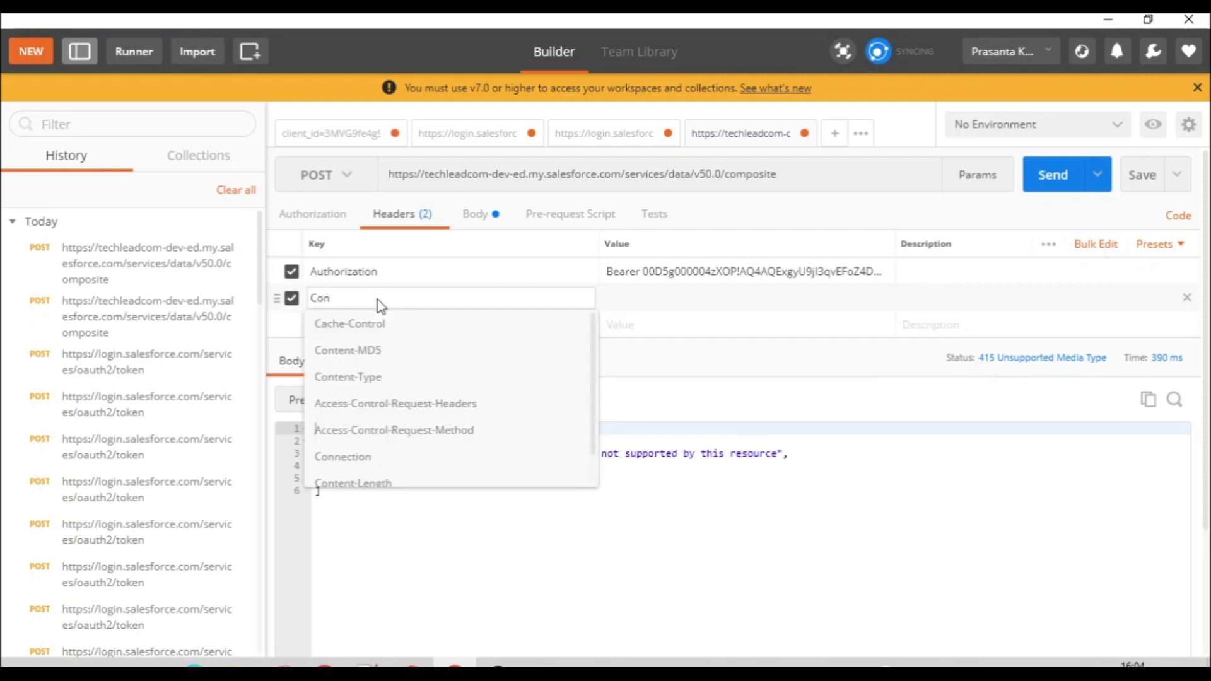
text(tent)
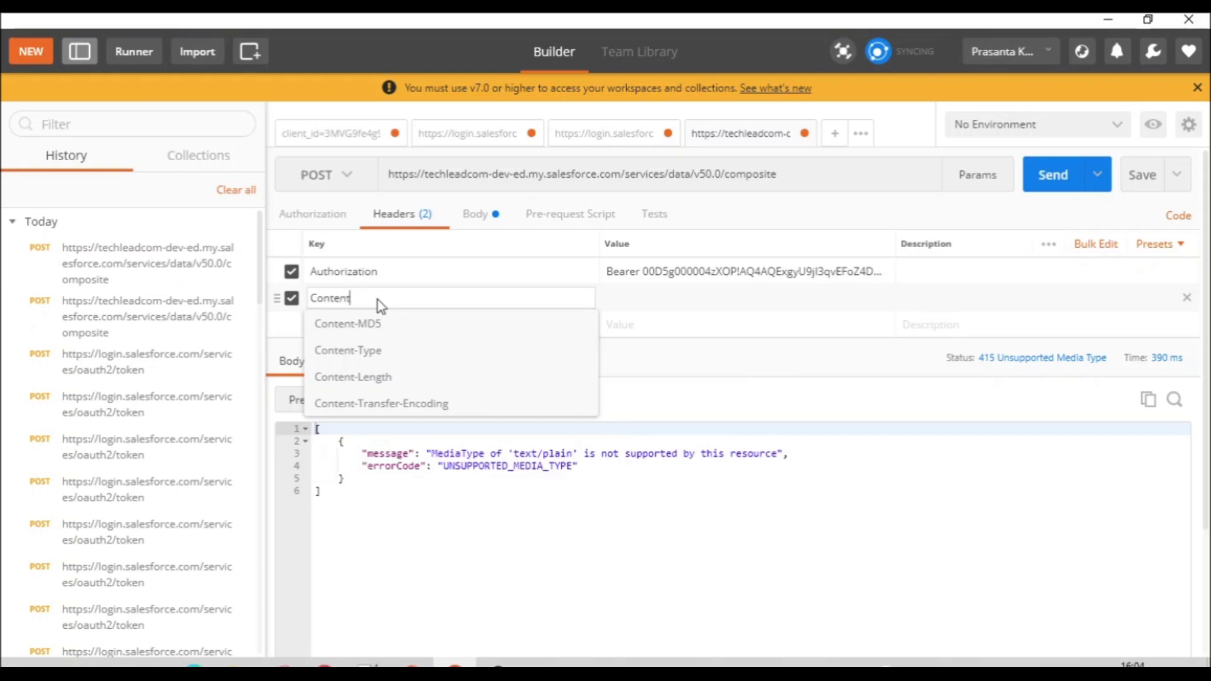
click(375, 350)
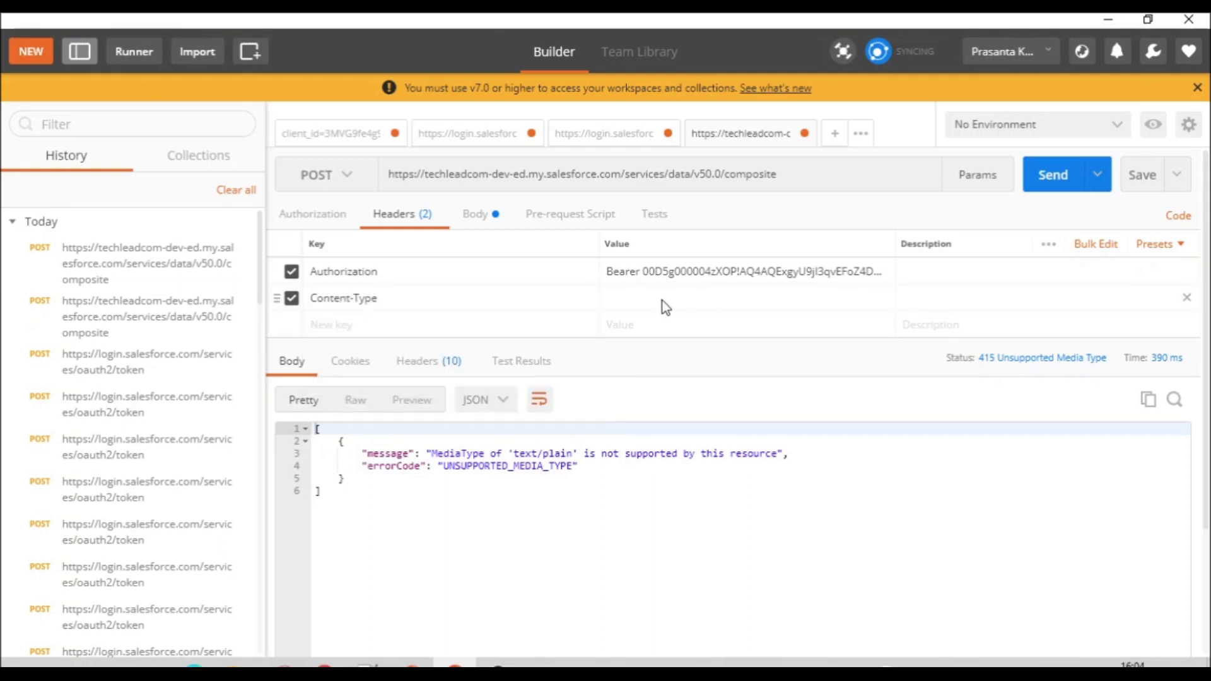
click(479, 227)
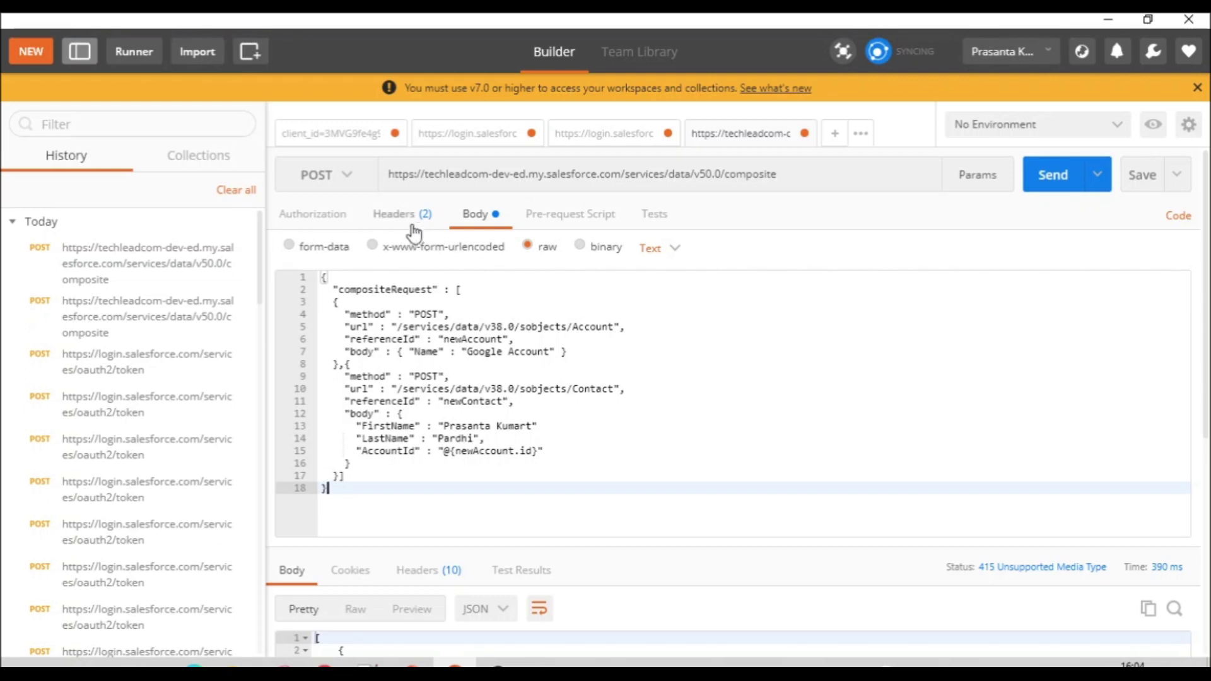
click(398, 214)
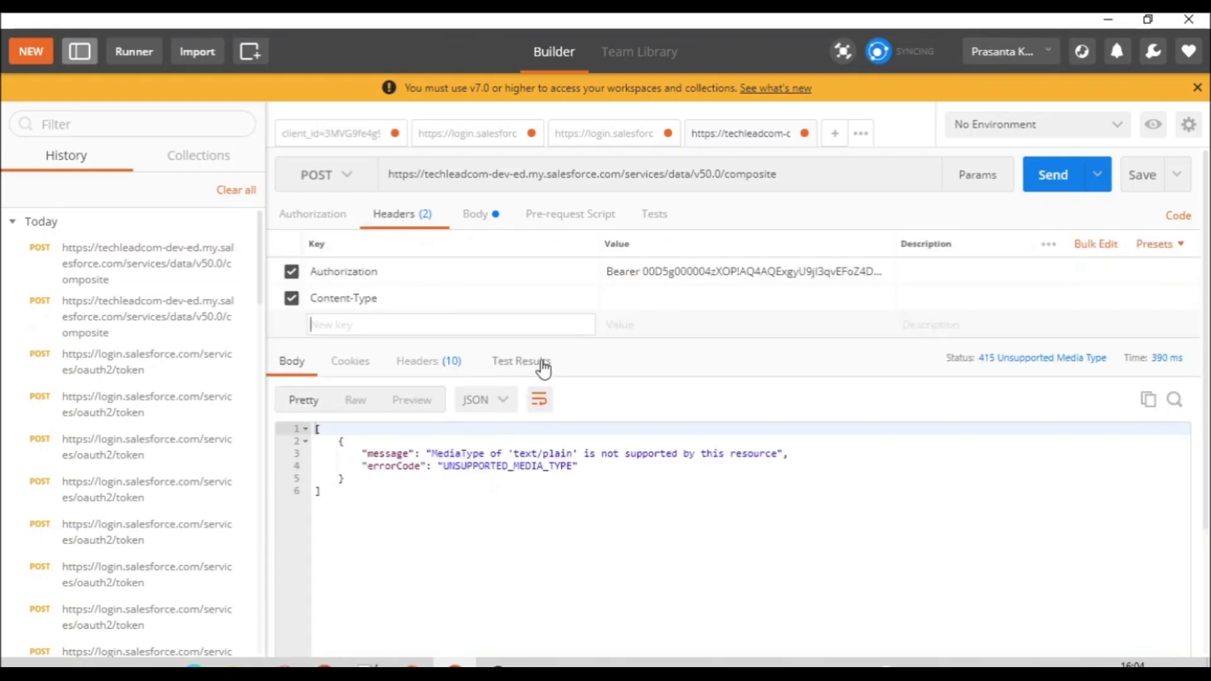
click(649, 308)
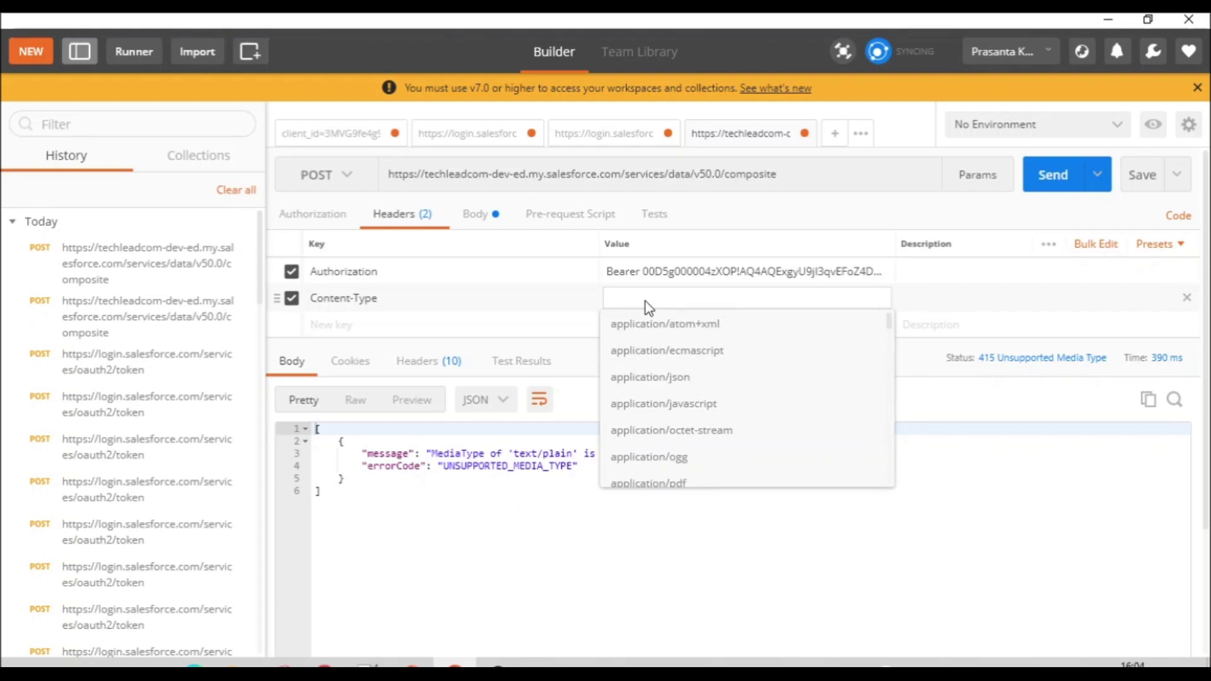
click(679, 382)
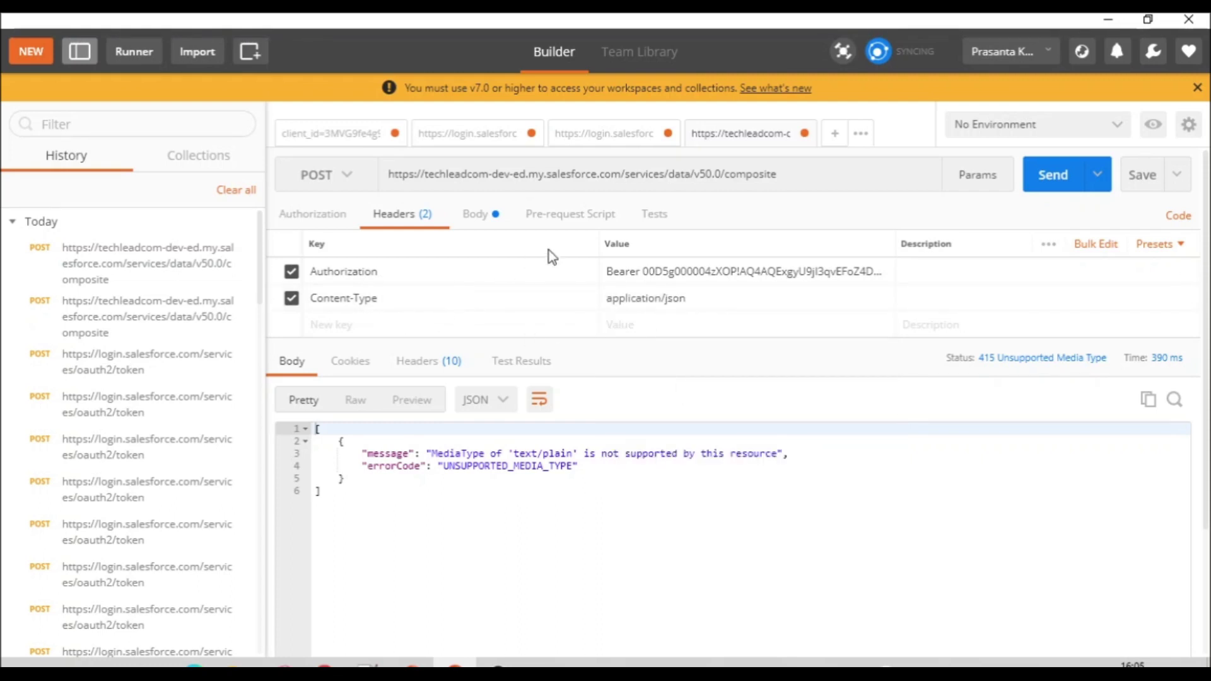
click(476, 216)
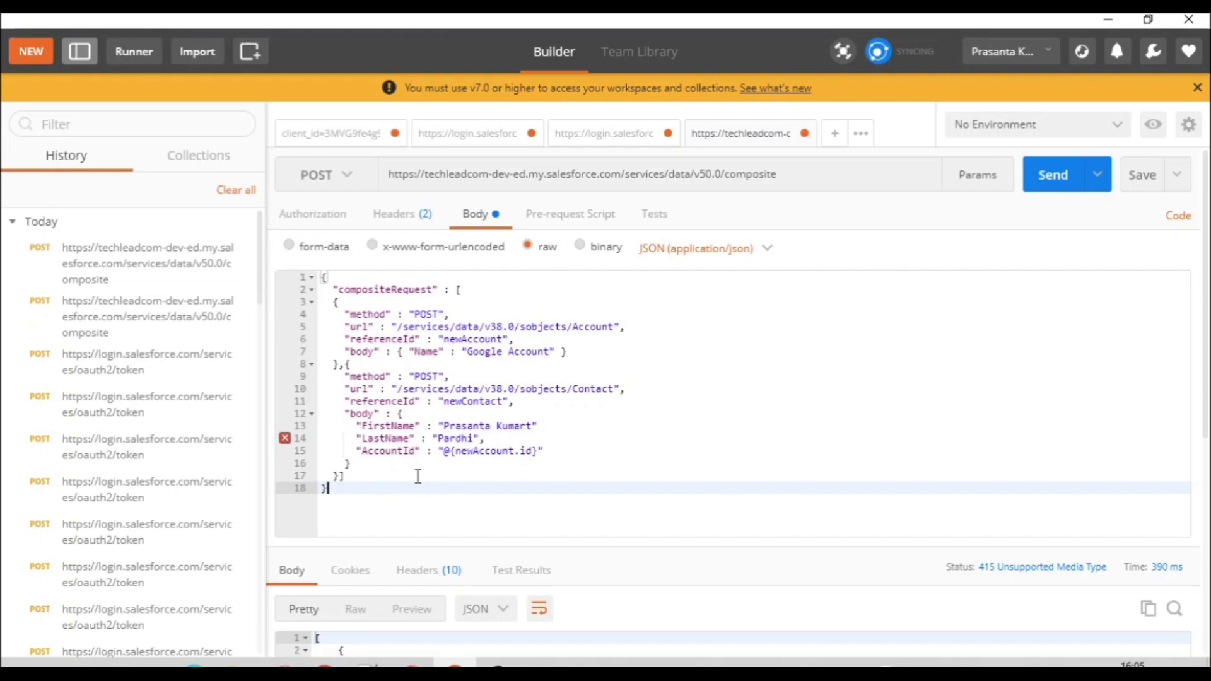
Step: Add the missing comma on line 13 and resend, getting 200 OK with account and contact created
mouse_move(285, 443)
click(547, 429)
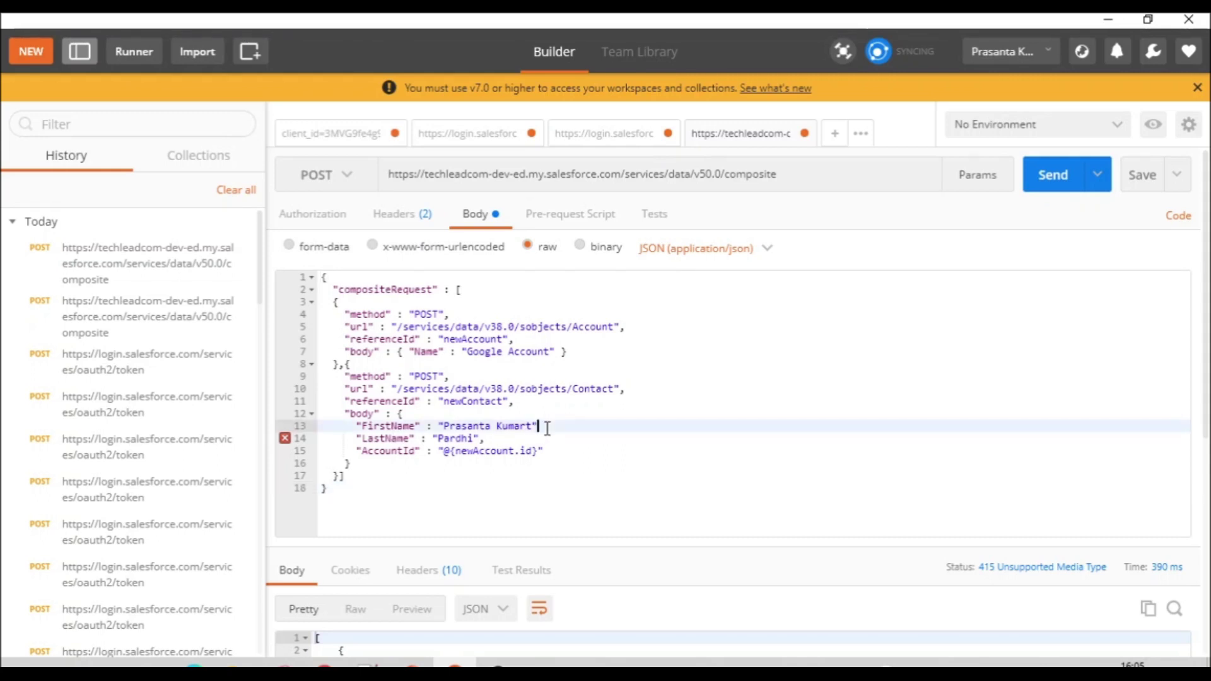
text(,)
click(1050, 186)
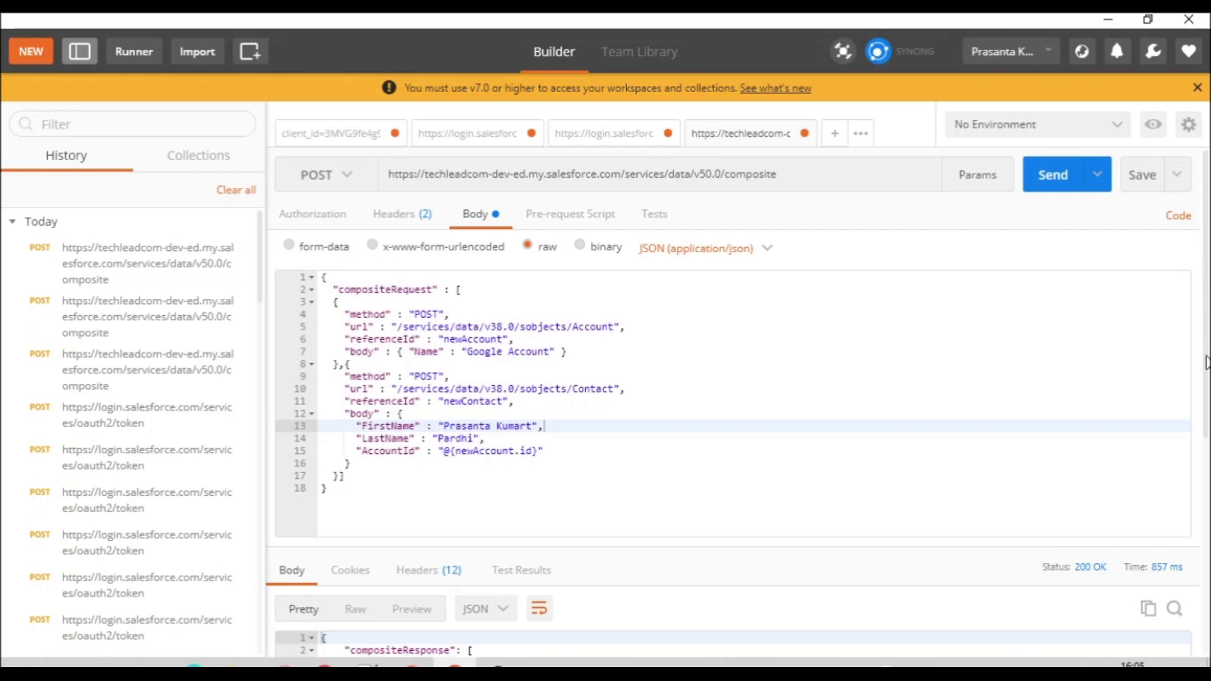
scroll(1205, 363, down, 5)
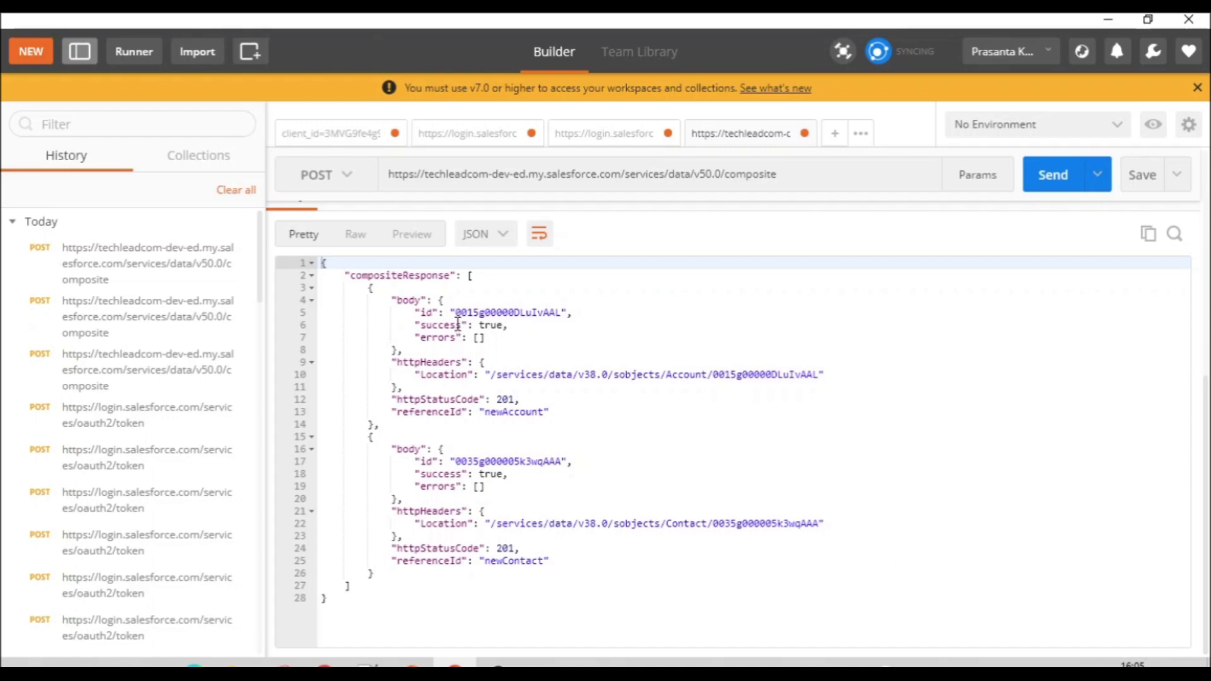
key(alt+Tab)
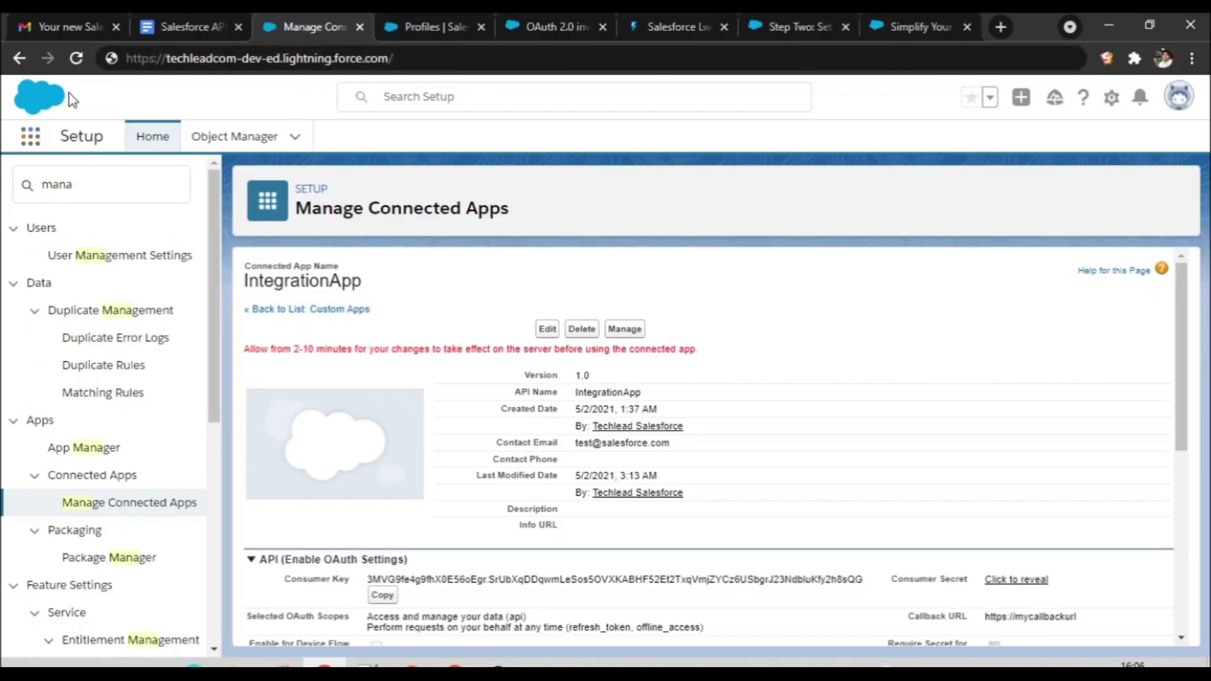
Step: Search 'Account' in the App Launcher, open Accounts, then the Google Account record and its contact
click(31, 150)
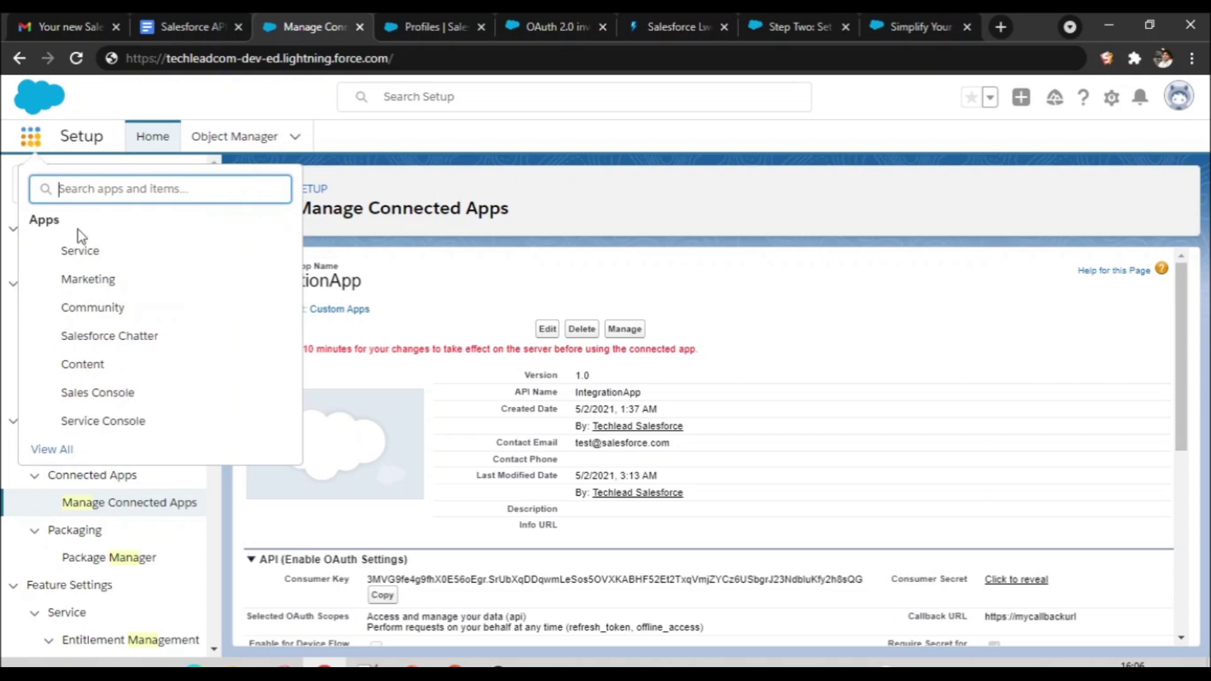
text(Account)
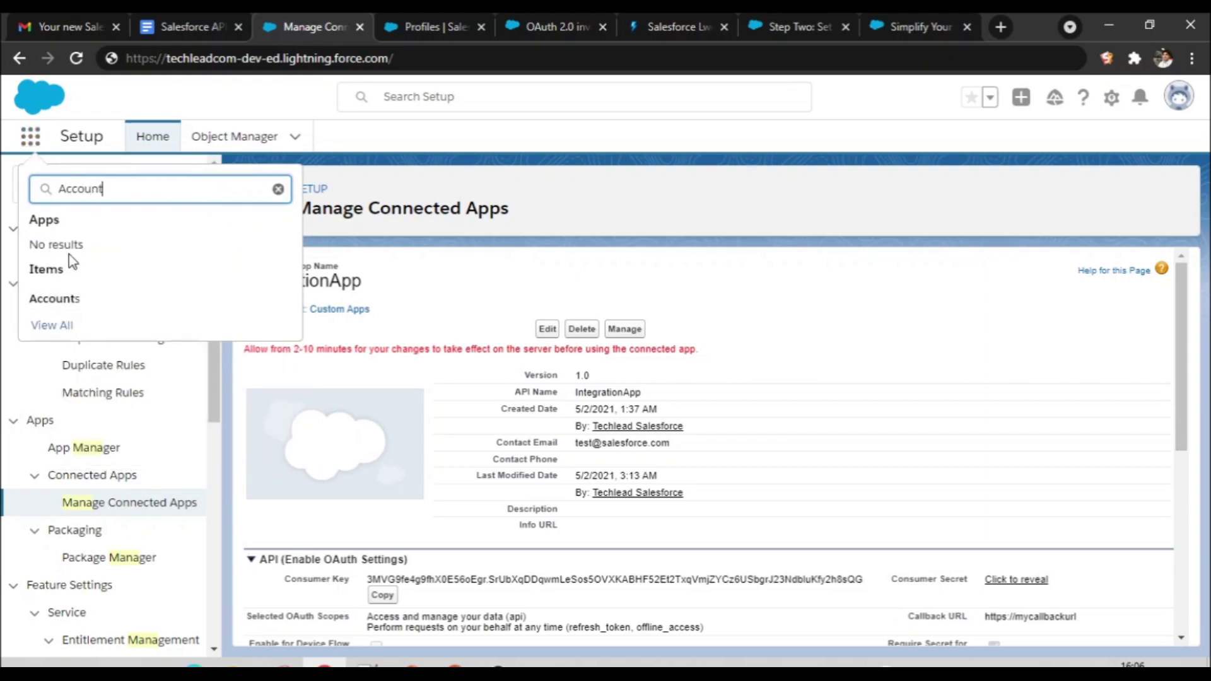
click(65, 302)
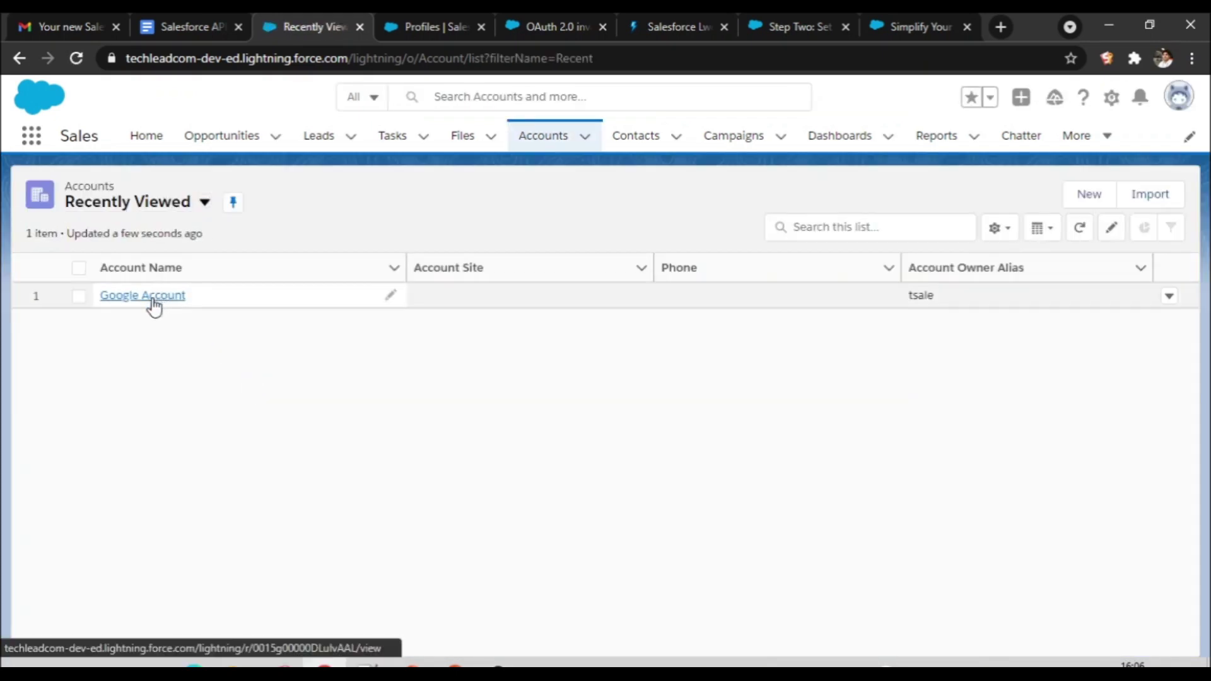
click(154, 305)
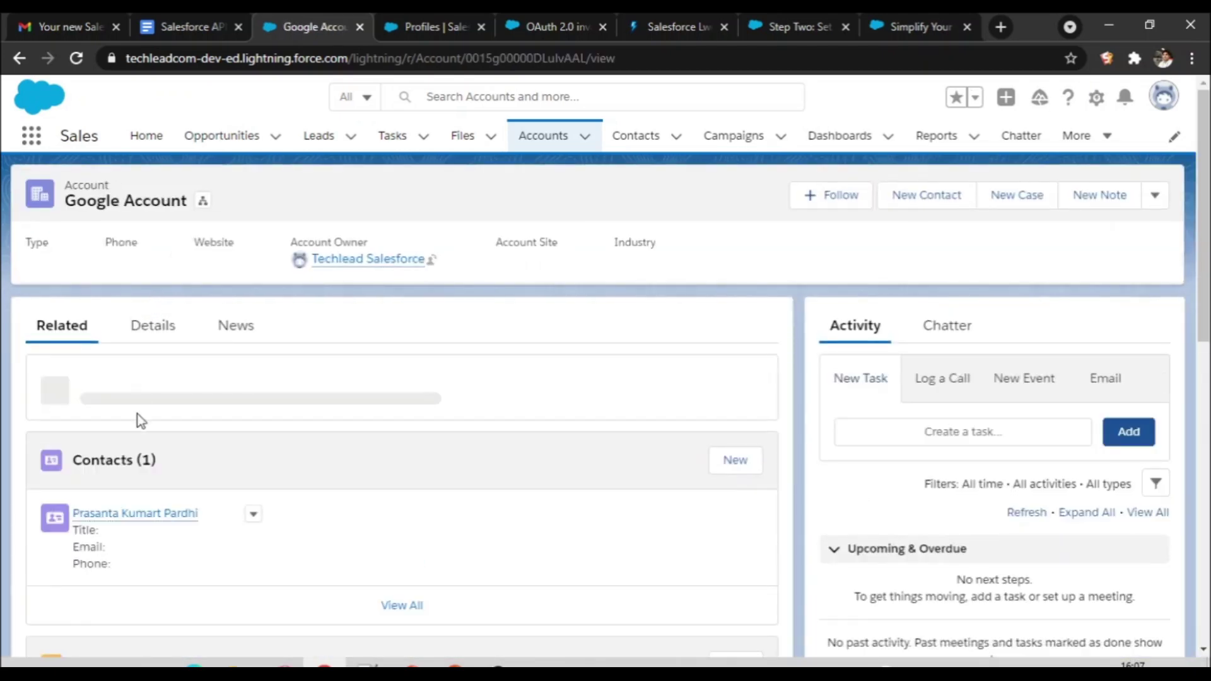
mouse_move(134, 499)
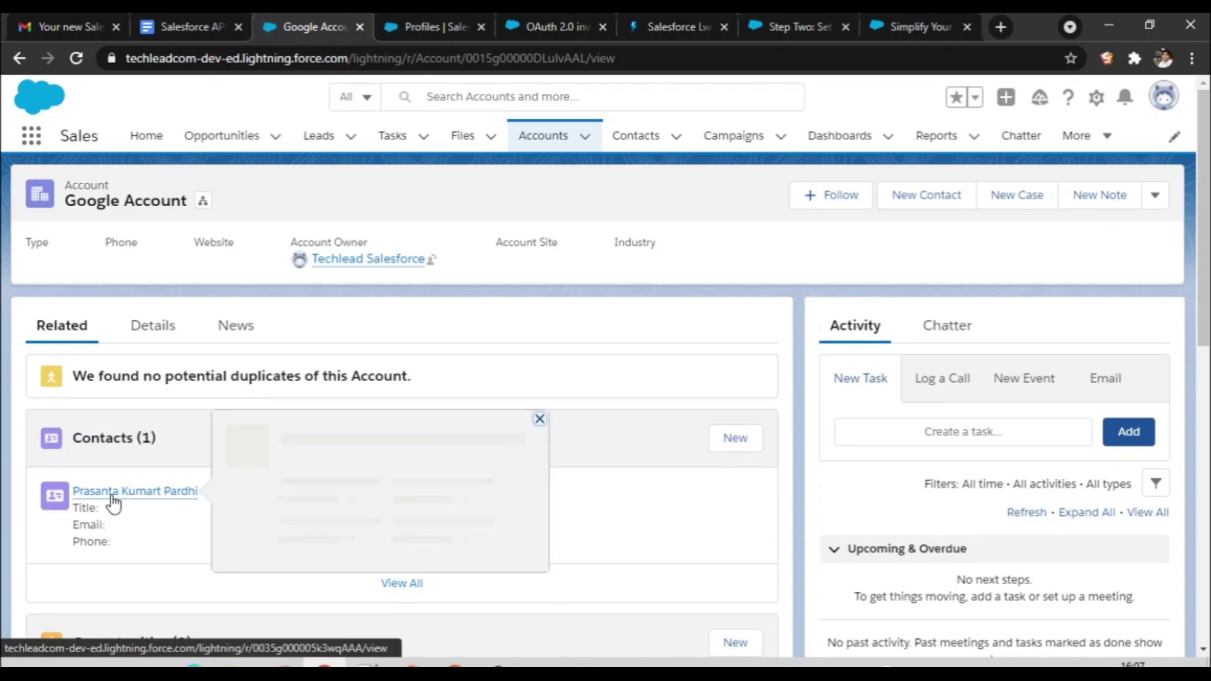